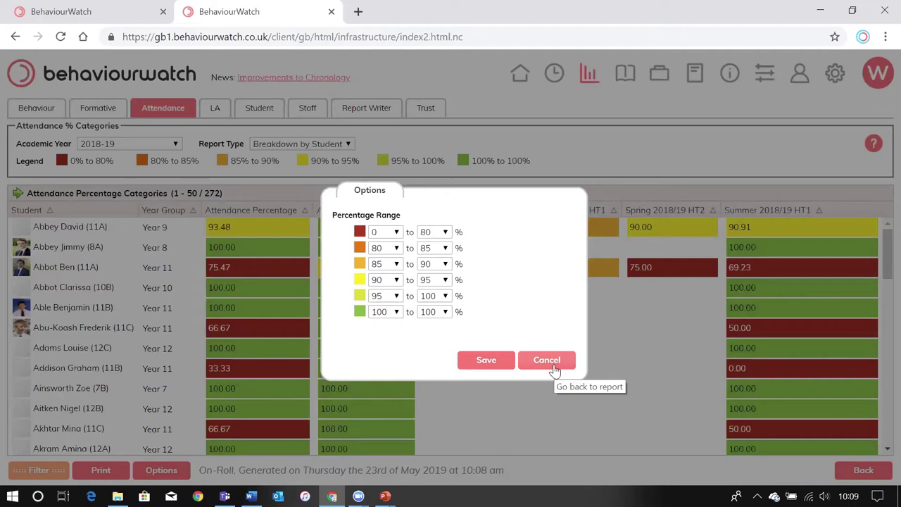
# - Cancel the attendance percentage range options and open the Attendance Diamond report
pyautogui.click(553, 367)
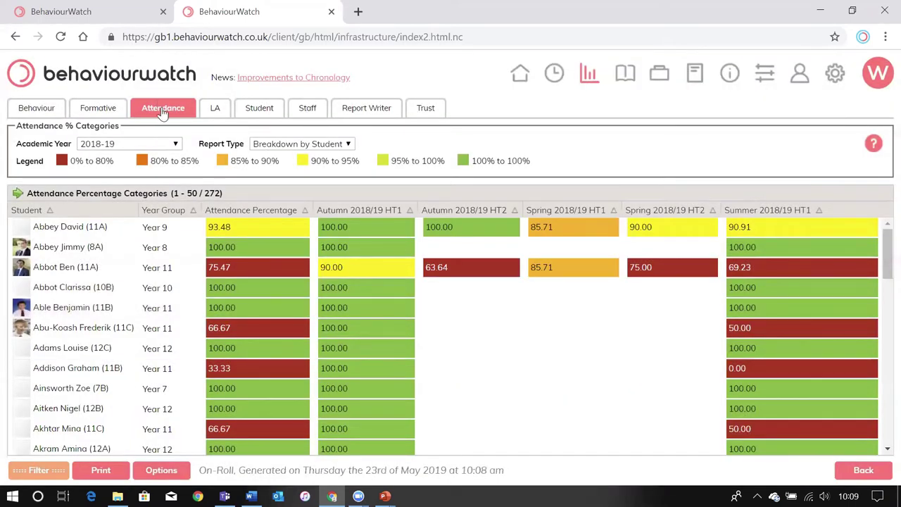
pyautogui.click(163, 117)
pyautogui.click(285, 367)
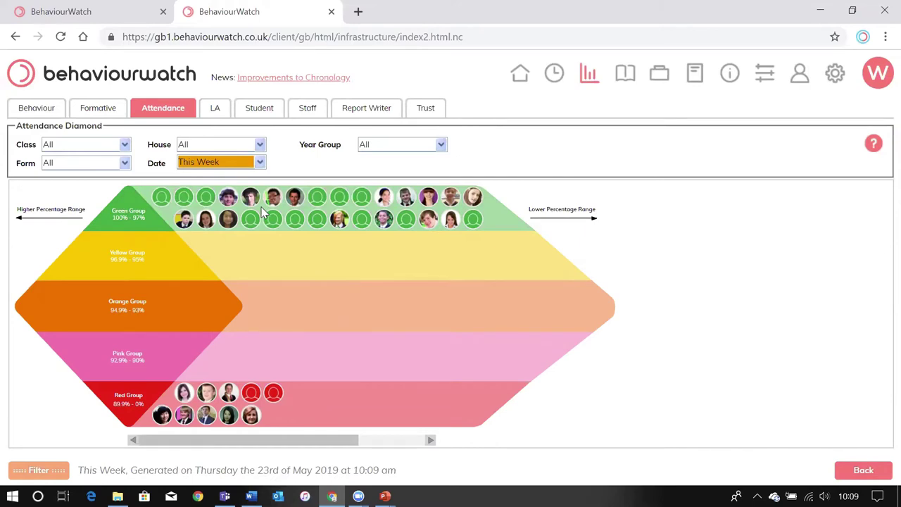
# - Open the Attendance Certificates report, generate the 2018 certificate for the first listed 11A student, and review its charts and attendance breakdown
pyautogui.click(164, 111)
pyautogui.scroll(-3, 359, 338)
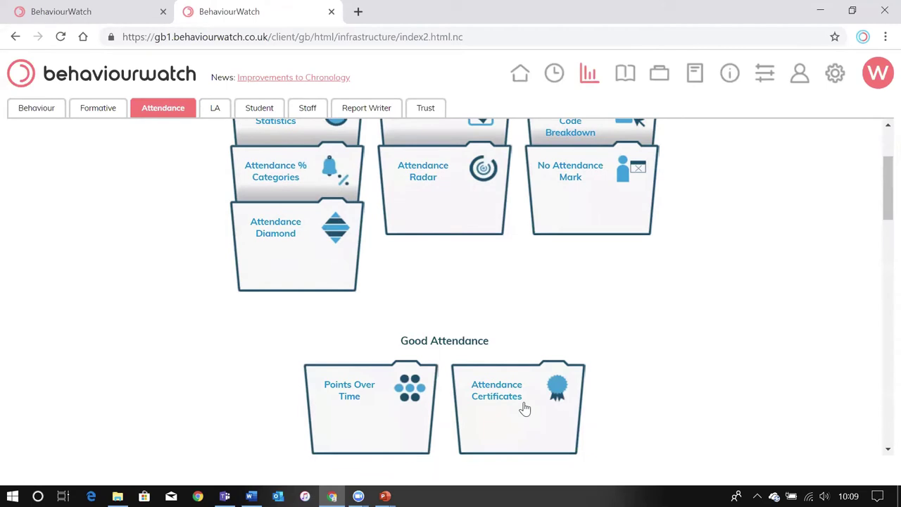
pyautogui.click(524, 407)
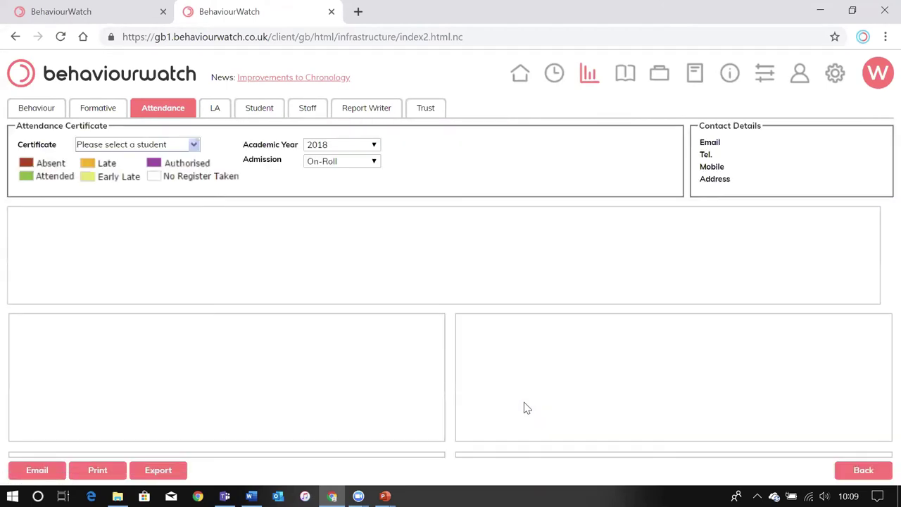
pyautogui.click(141, 146)
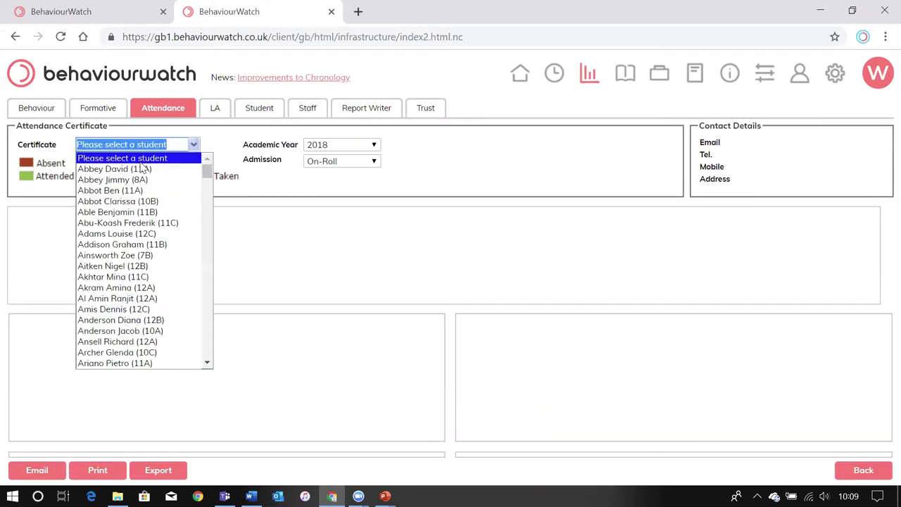
pyautogui.click(139, 167)
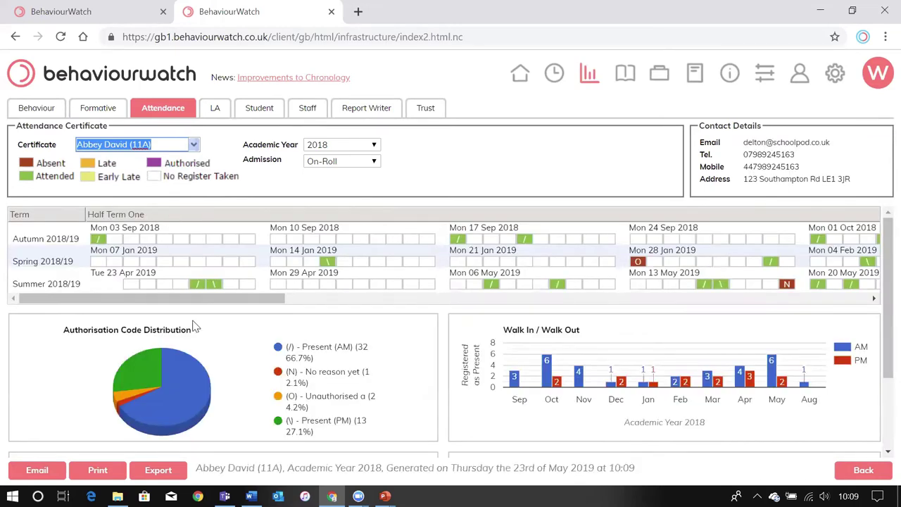
pyautogui.scroll(-1, 260, 380)
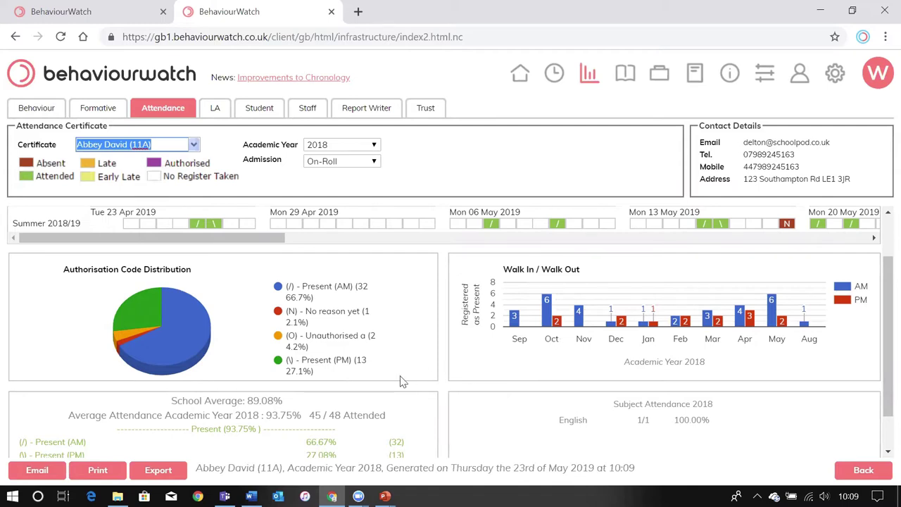
pyautogui.scroll(-1, 402, 381)
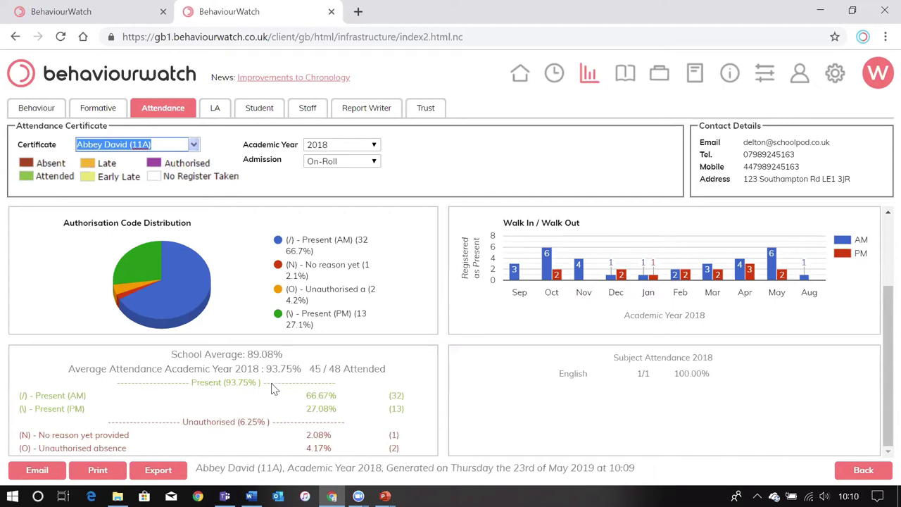
# - Start emailing the full attendance certificate with the default inclusions to an Other recipient, and cancel before sending it
pyautogui.click(39, 472)
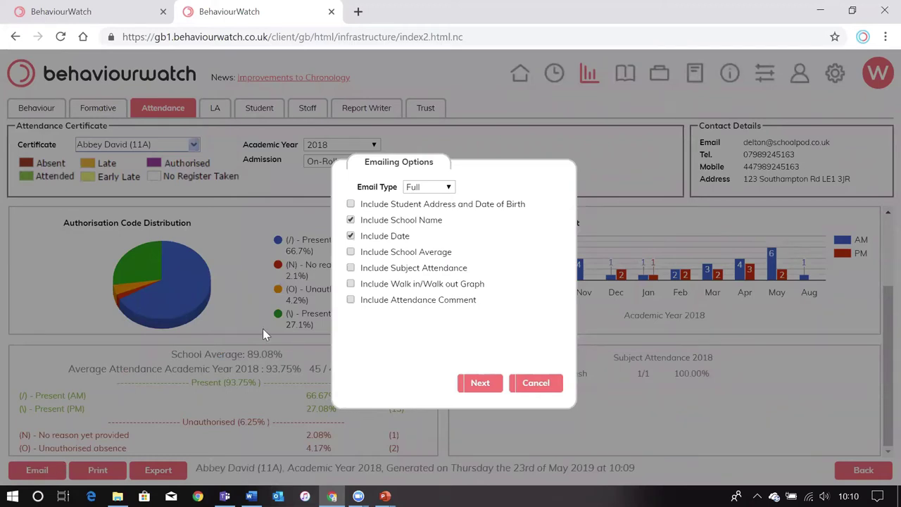
pyautogui.click(480, 387)
pyautogui.click(406, 200)
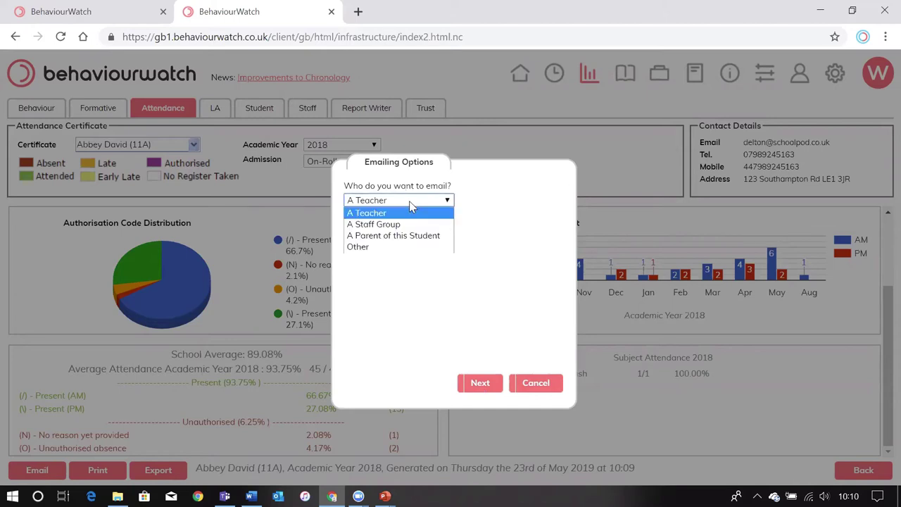
pyautogui.click(409, 251)
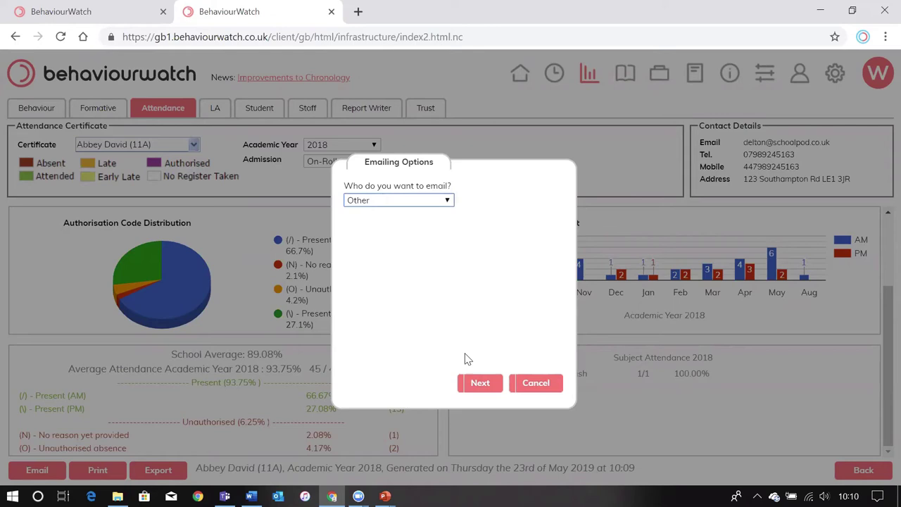
pyautogui.click(478, 384)
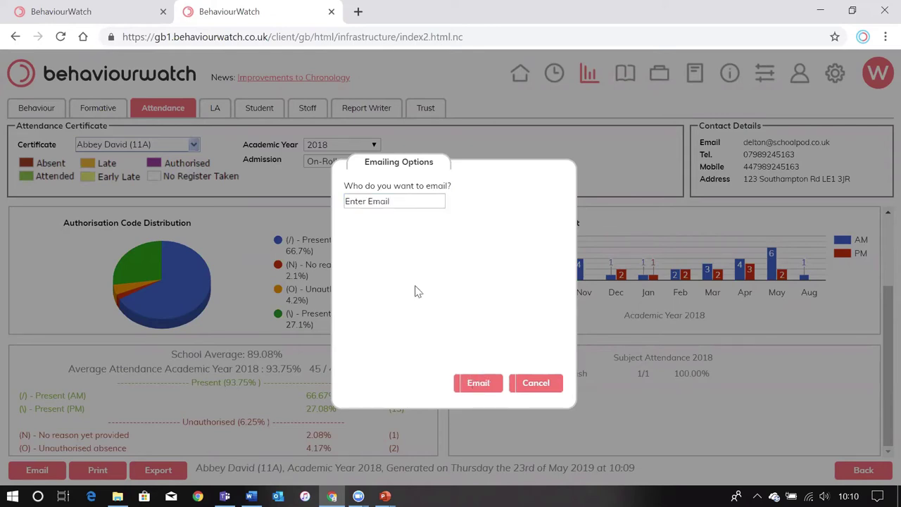
pyautogui.click(371, 202)
pyautogui.click(527, 385)
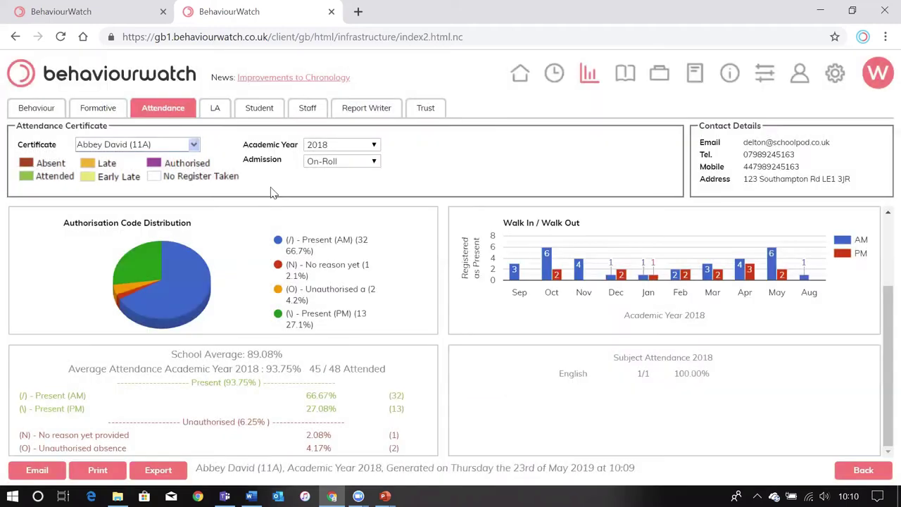
# - Return to the attendance reports and open Percentage Over Time in the Attendance Analysis section
pyautogui.click(173, 113)
pyautogui.scroll(-3, 275, 297)
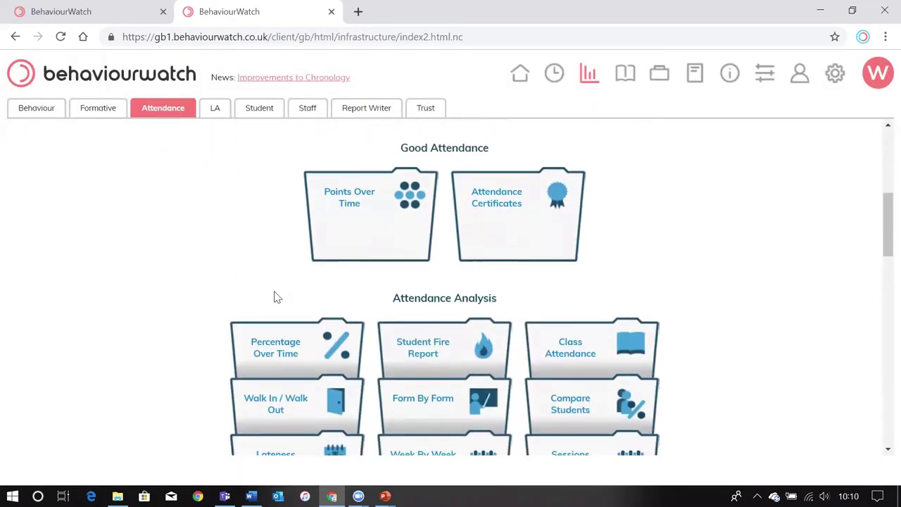
pyautogui.scroll(-1, 276, 297)
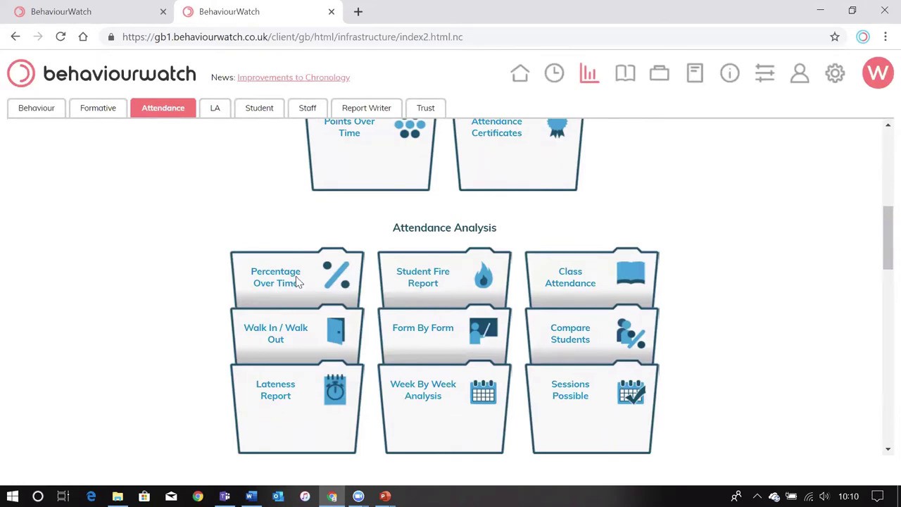
pyautogui.click(296, 281)
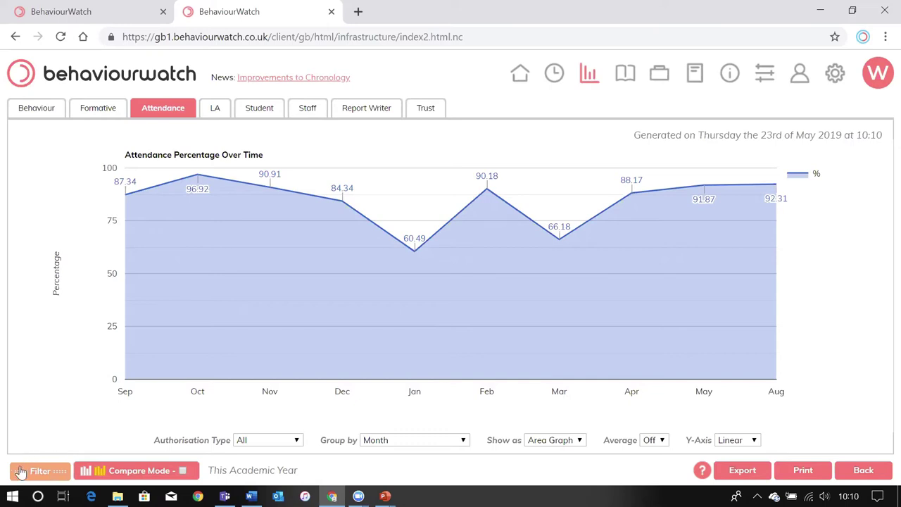
# - Filter the Percentage Over Time chart to the first listed 11A student and inspect the January, March and May points
pyautogui.click(55, 473)
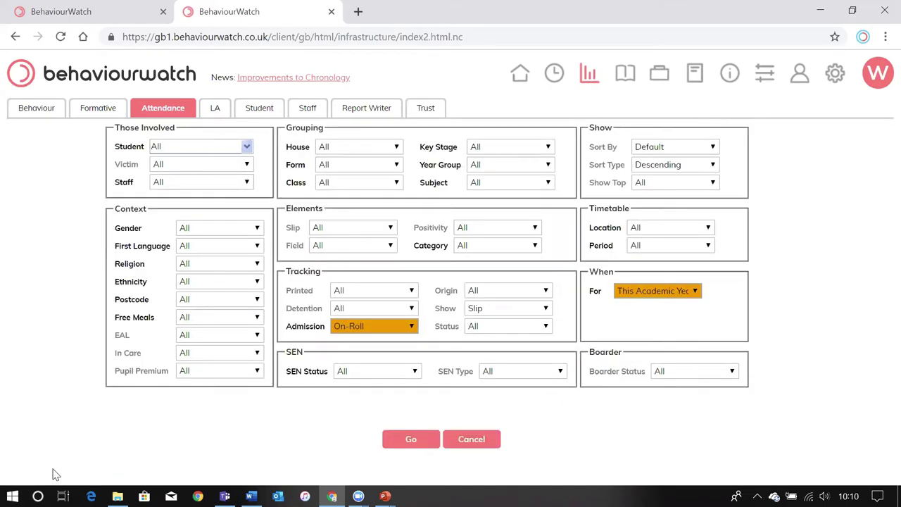
pyautogui.click(184, 144)
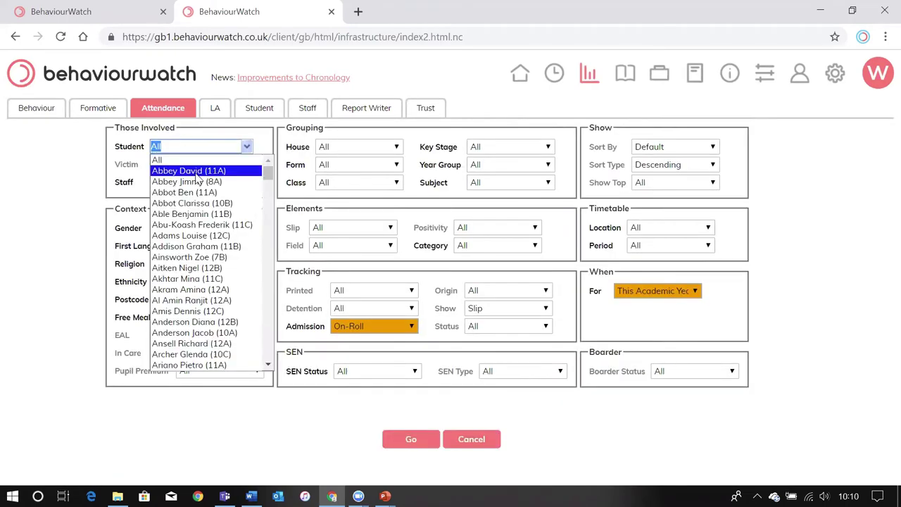
pyautogui.click(198, 173)
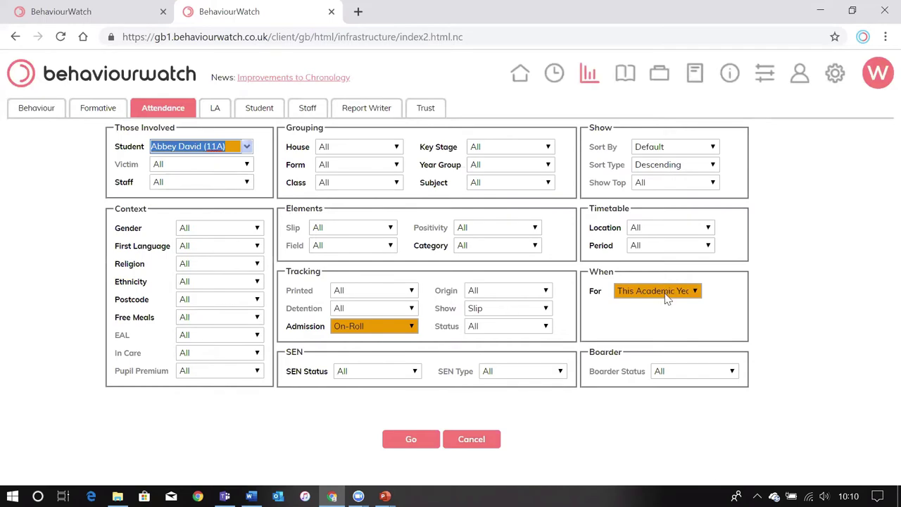
pyautogui.click(432, 439)
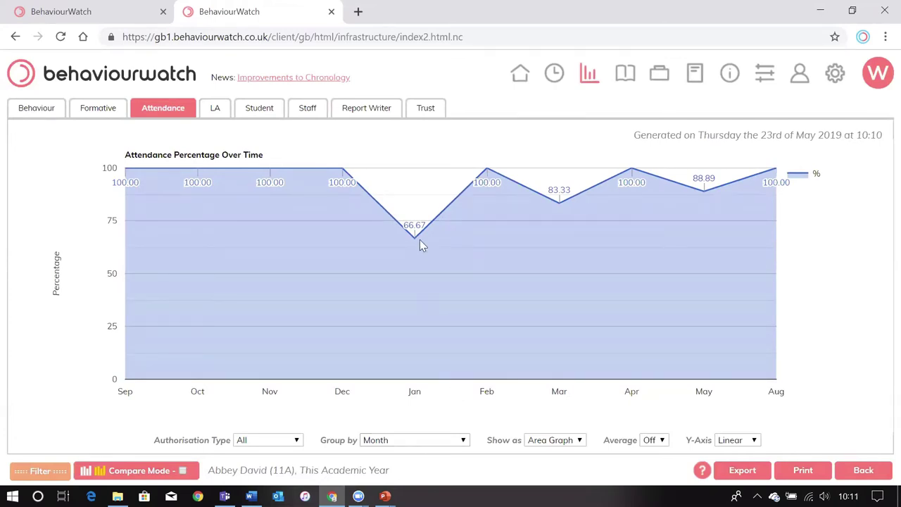
pyautogui.moveTo(415, 243)
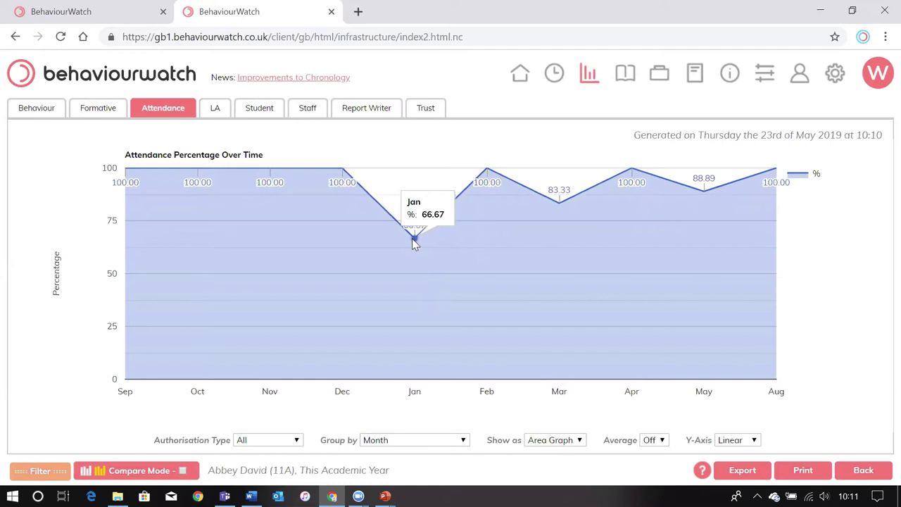
pyautogui.moveTo(556, 212)
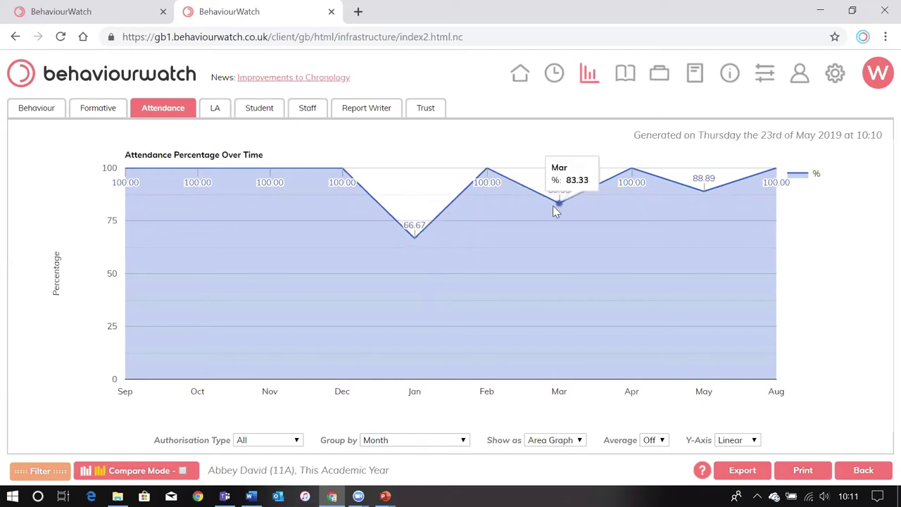
pyautogui.moveTo(705, 195)
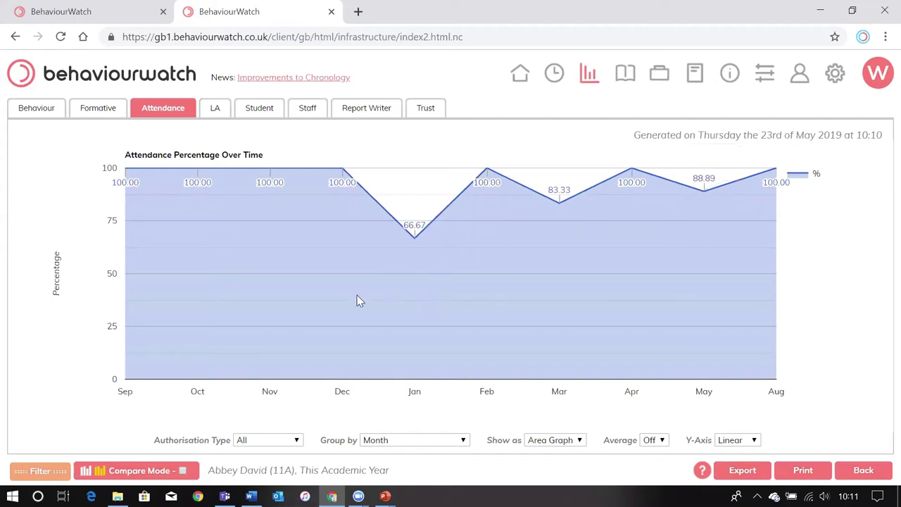
# - Enable Compare Mode and set filter B to the same 11A student for Last Academic Year
pyautogui.click(183, 472)
pyautogui.click(183, 472)
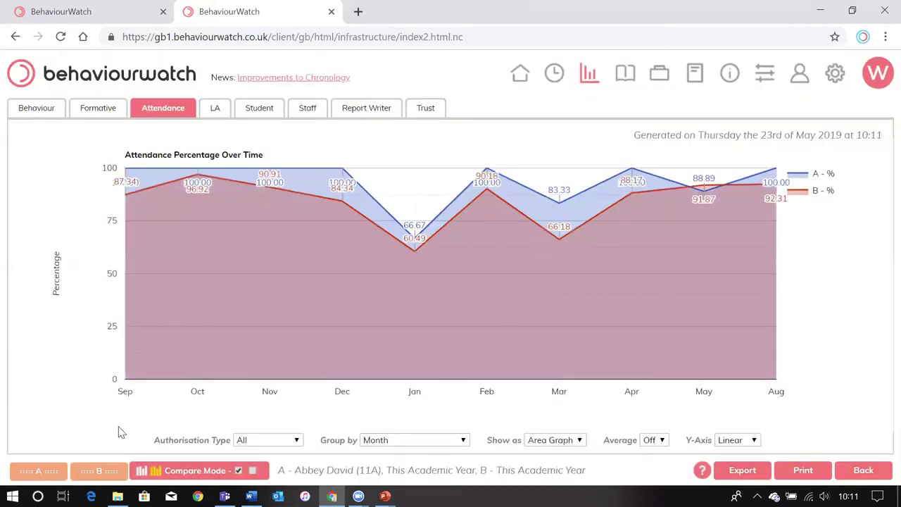
pyautogui.click(113, 473)
pyautogui.click(243, 146)
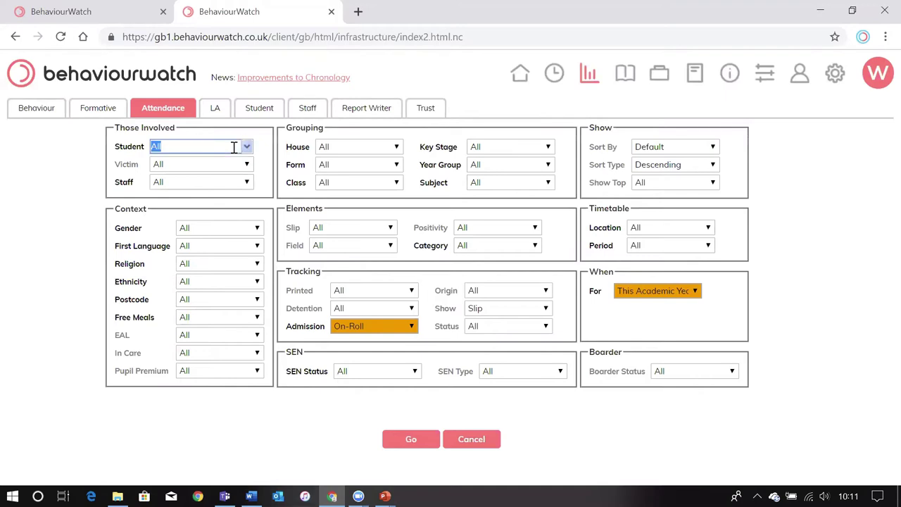
pyautogui.click(232, 173)
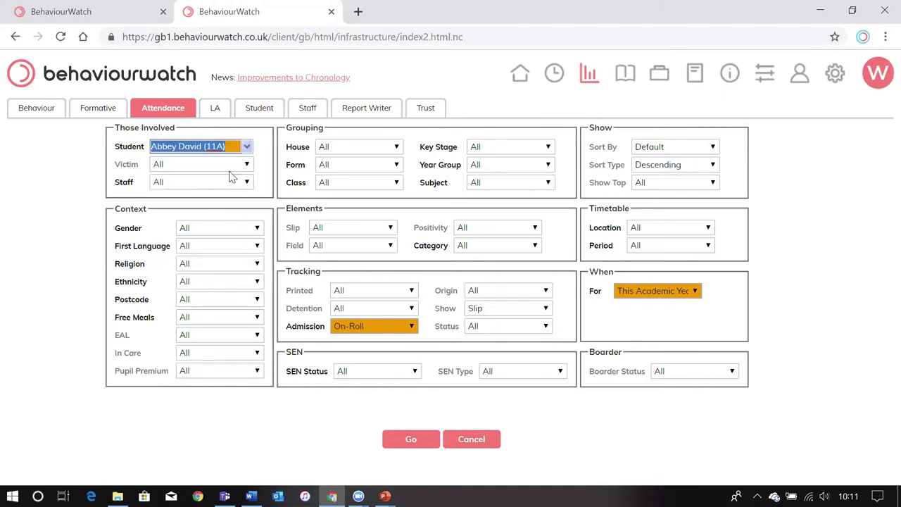
pyautogui.click(662, 294)
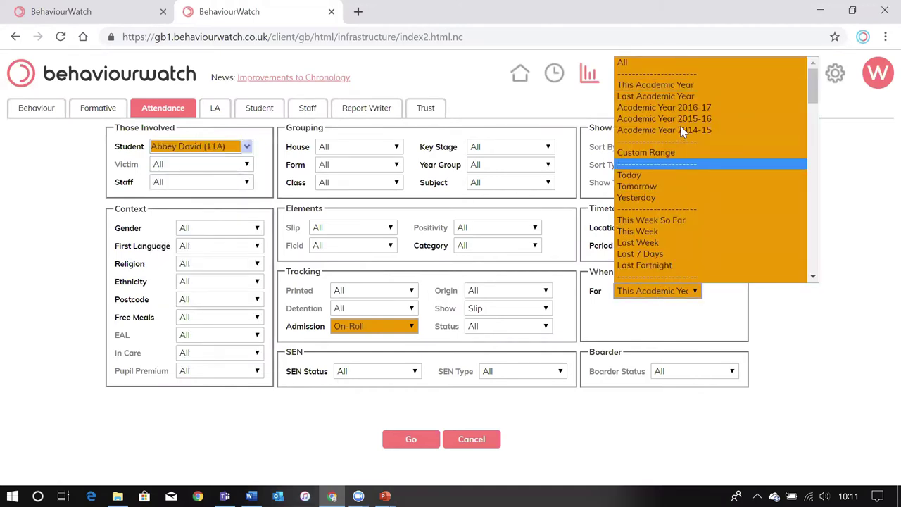
pyautogui.click(662, 97)
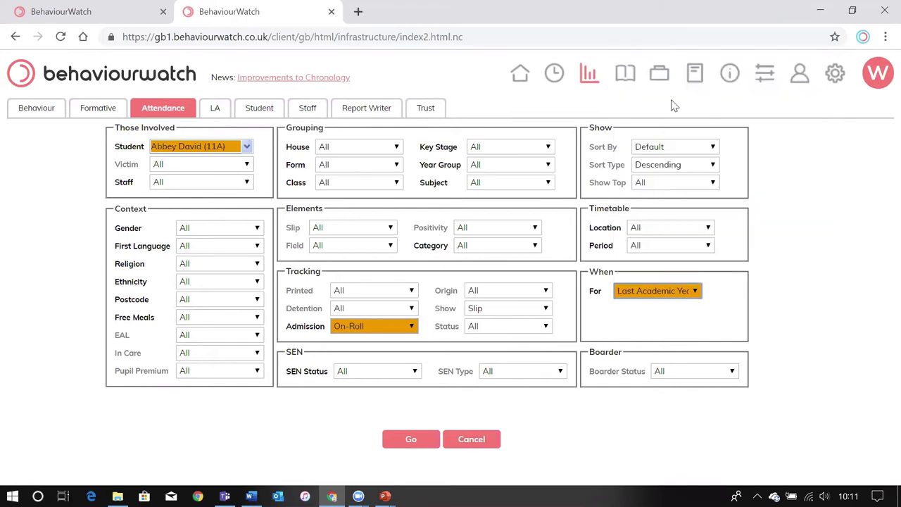
pyautogui.click(426, 445)
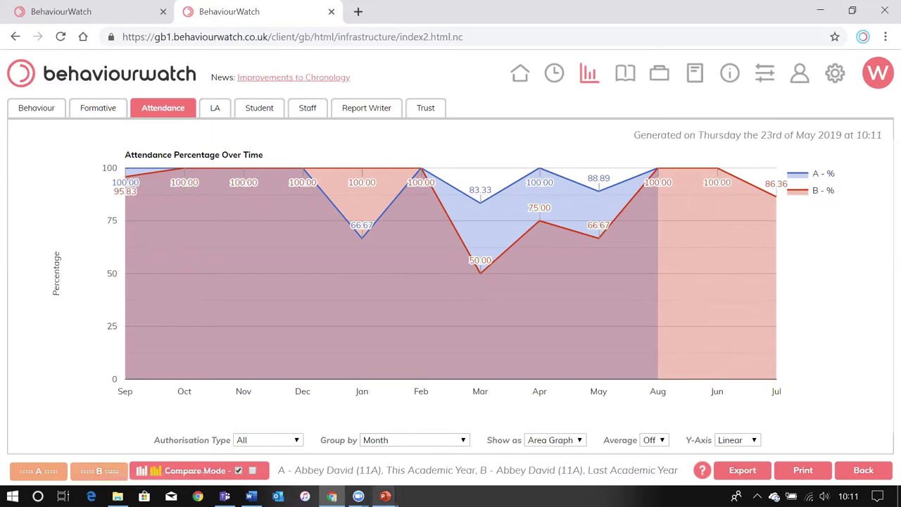
pyautogui.click(437, 446)
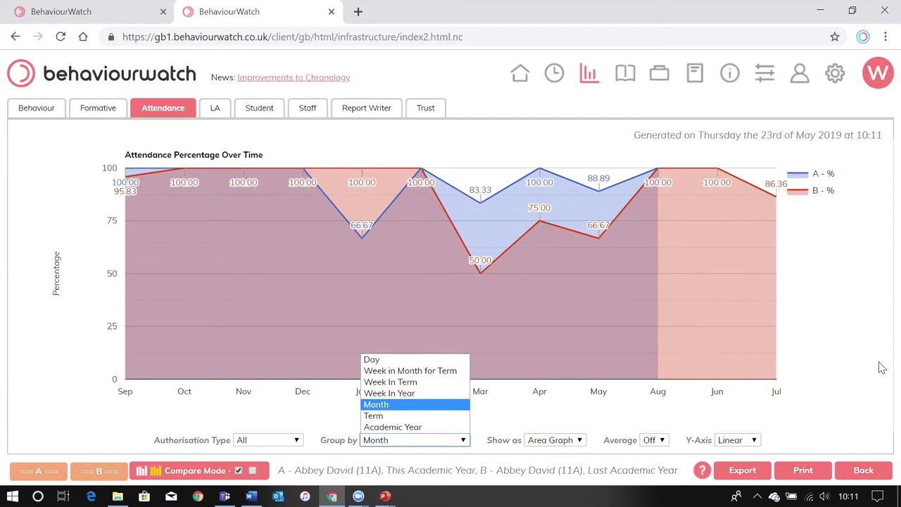
pyautogui.click(848, 387)
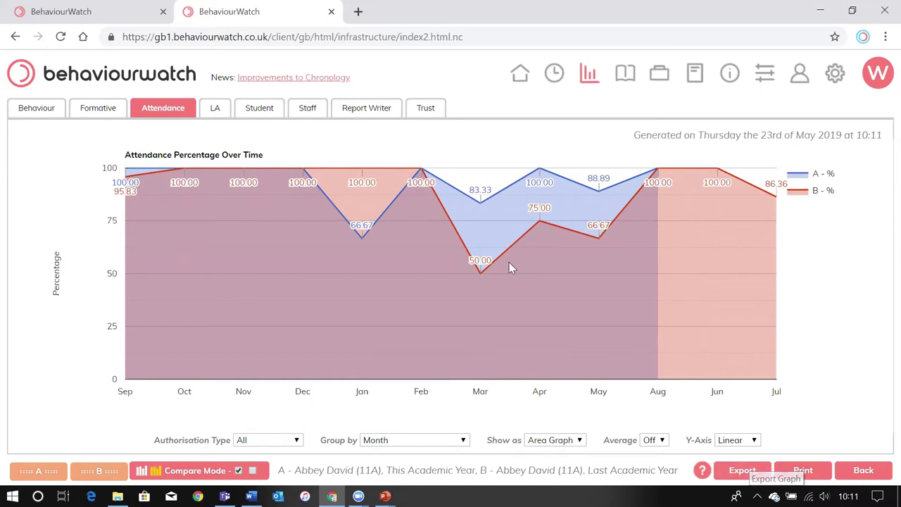
# - Browse the remaining attendance reports down to the Ofsted section, and open the Daily Log from the home area
pyautogui.click(178, 107)
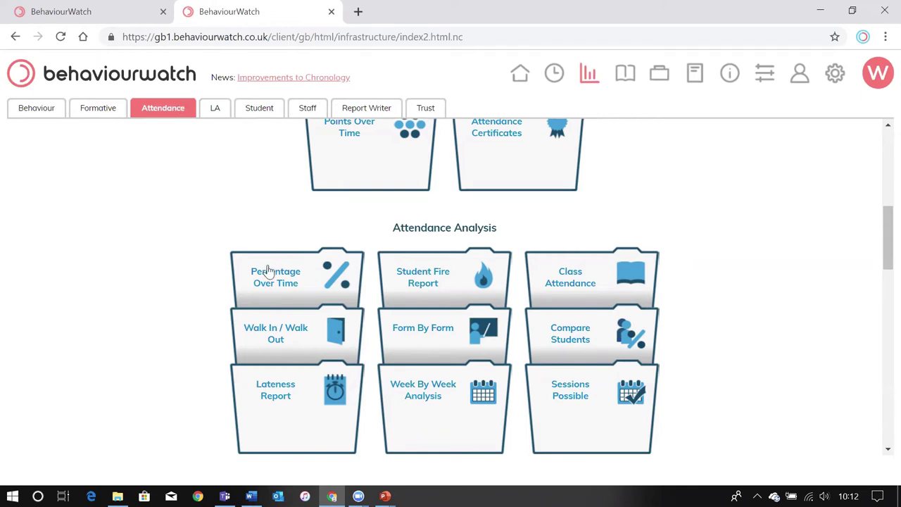
pyautogui.scroll(-8, 268, 270)
pyautogui.scroll(-4, 304, 336)
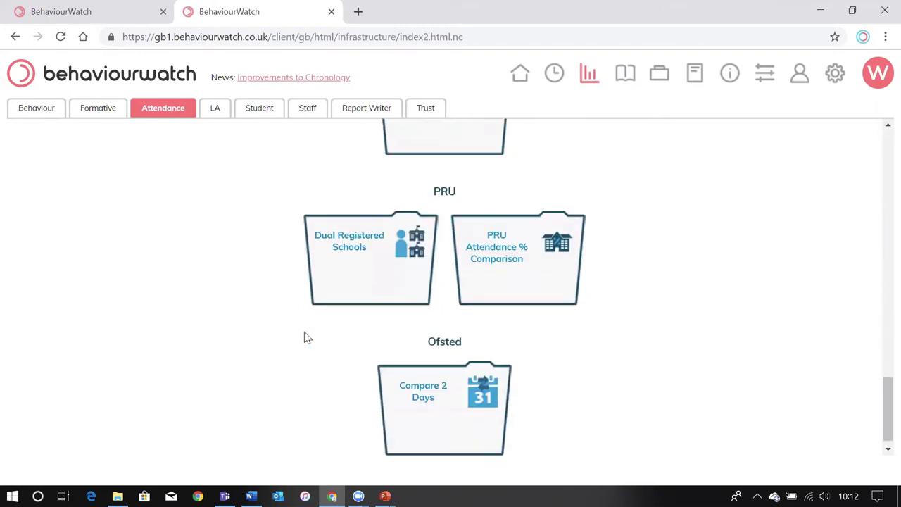
pyautogui.scroll(15, 305, 336)
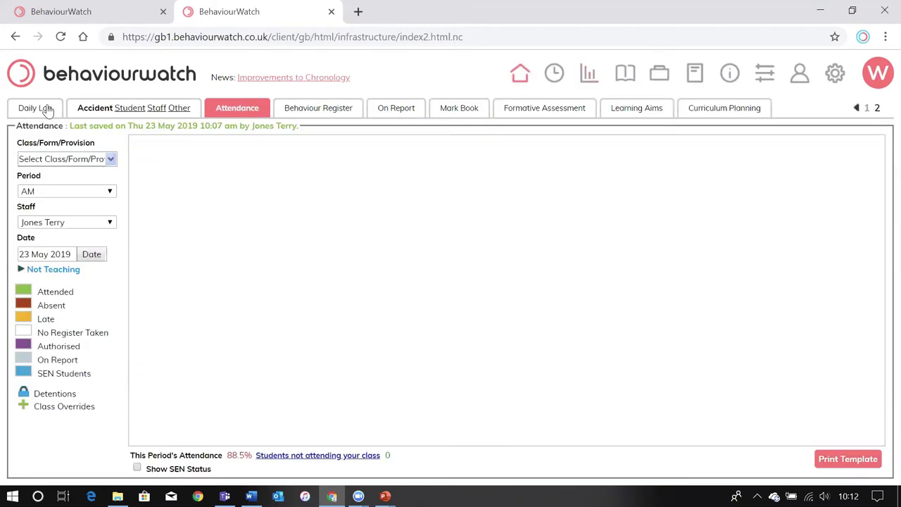
pyautogui.click(43, 110)
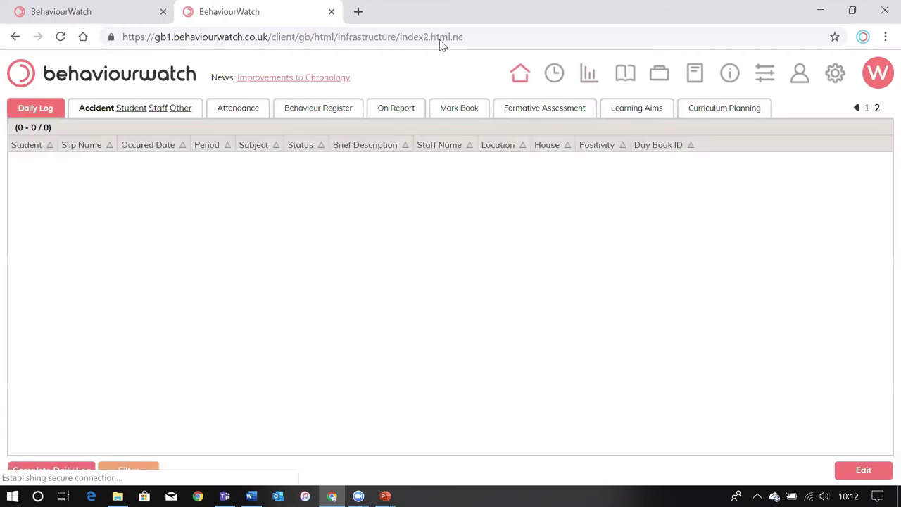
# - Open the staff member's home dashboard and preview the contents of the Merits and neighbouring slip categories
pyautogui.click(856, 108)
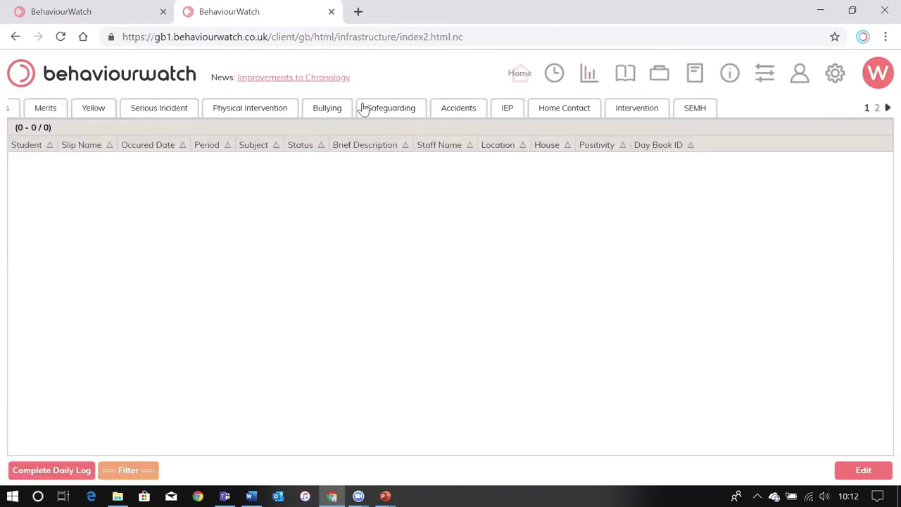
pyautogui.click(54, 114)
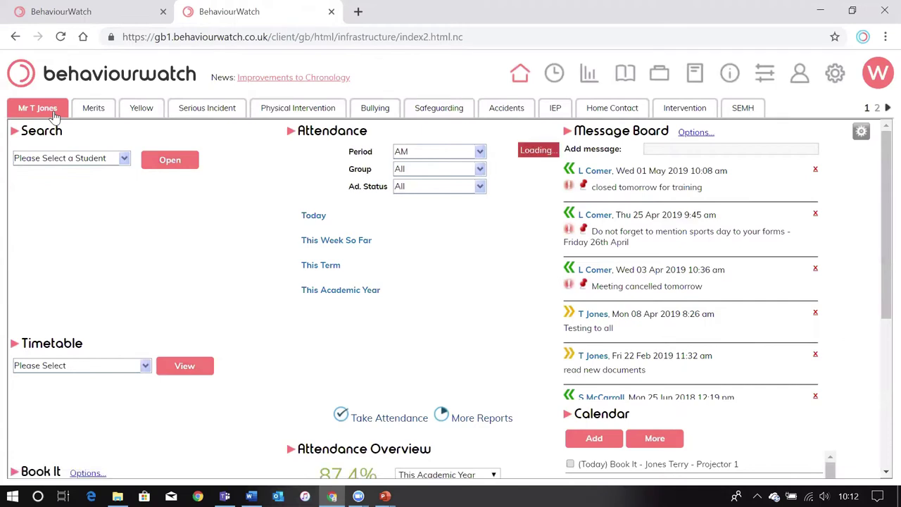
pyautogui.moveTo(88, 114)
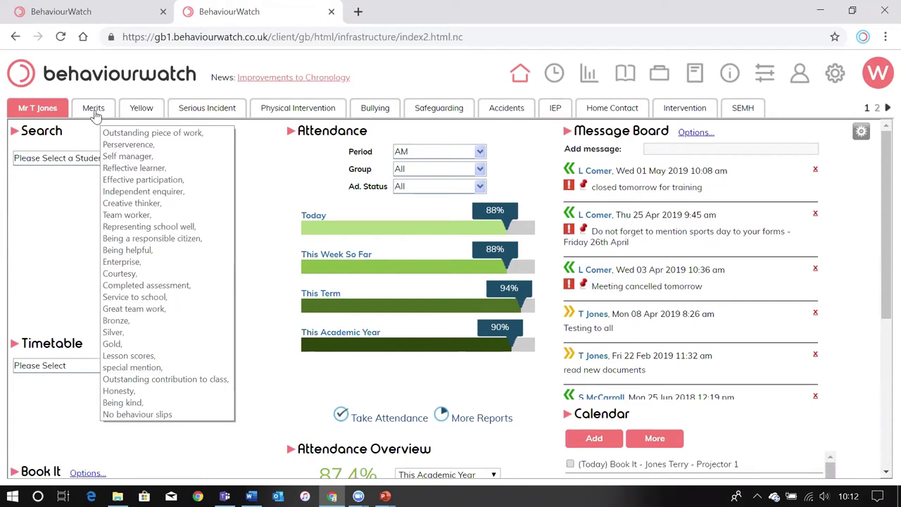
pyautogui.moveTo(141, 116)
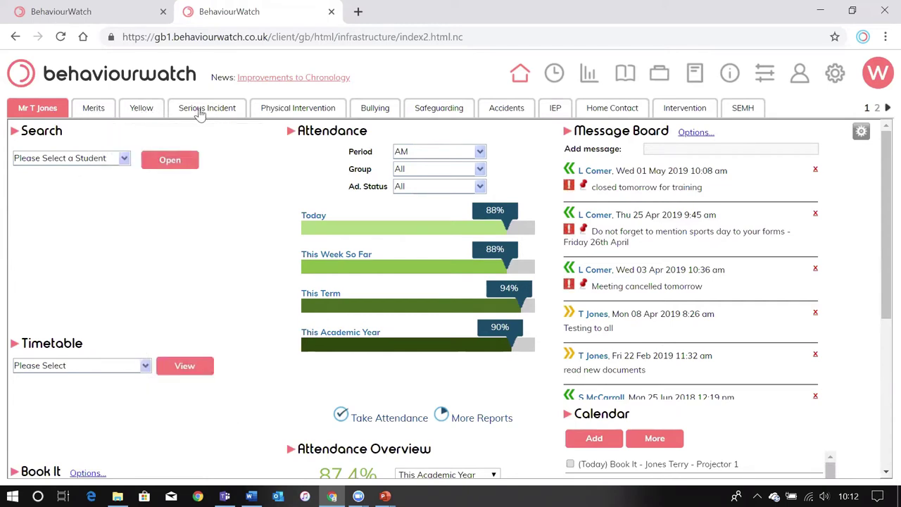
pyautogui.moveTo(208, 111)
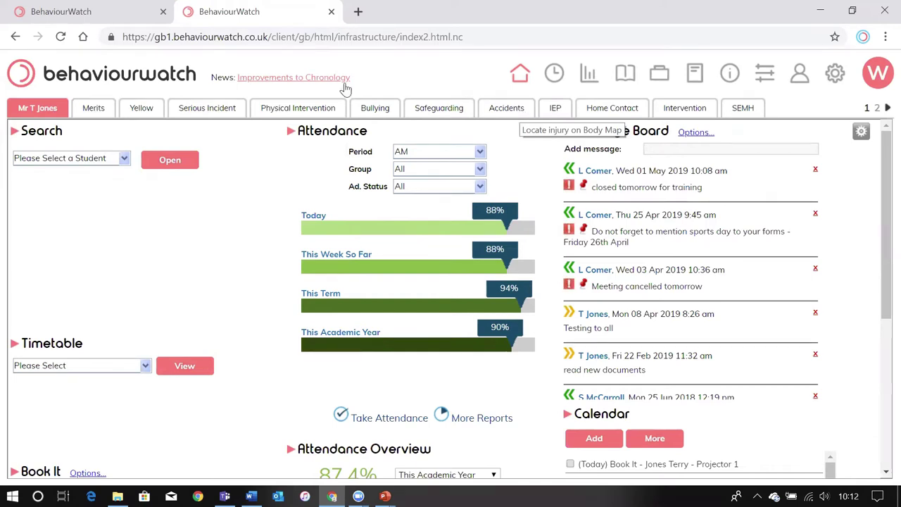
# - Start a new Merits slip for the first listed 11A student and add two extra student rows
pyautogui.click(93, 109)
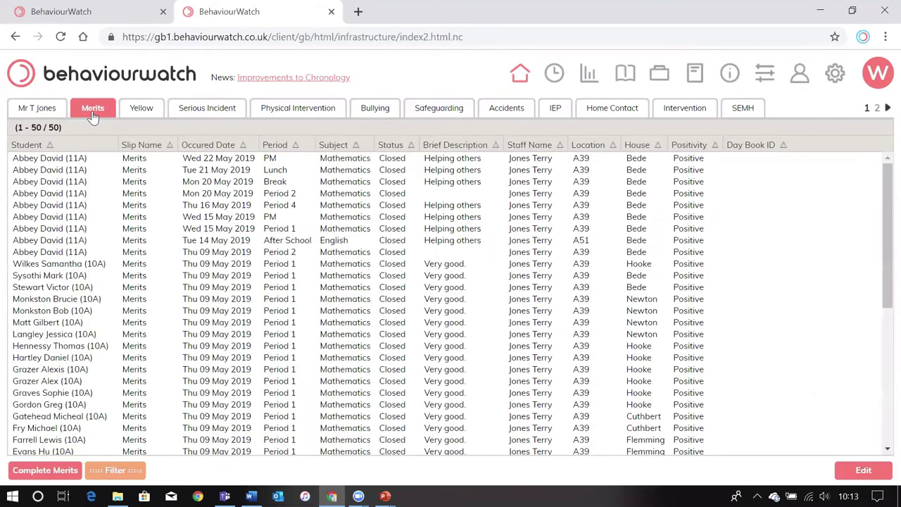
pyautogui.click(46, 470)
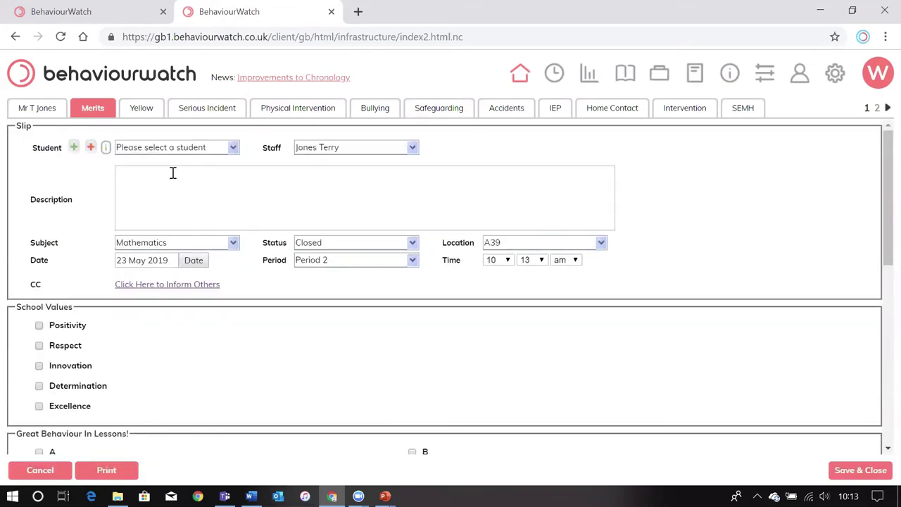
pyautogui.click(171, 146)
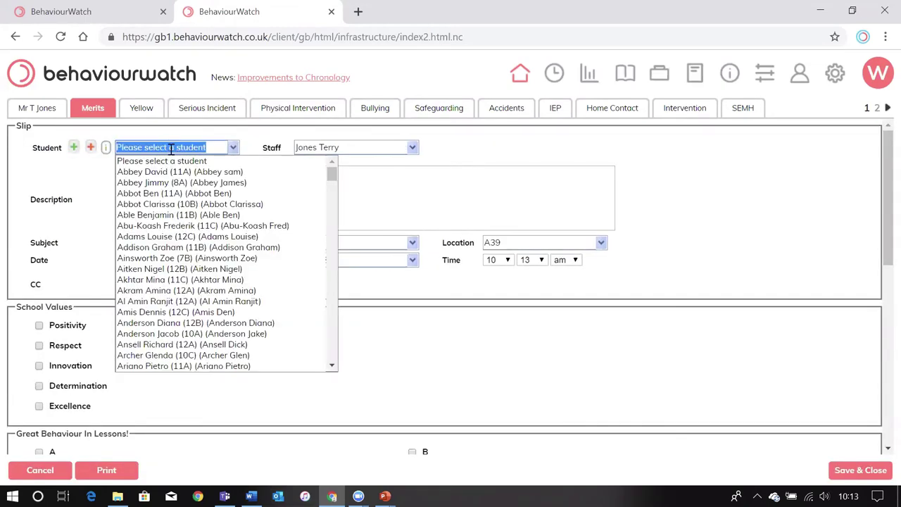
pyautogui.click(171, 172)
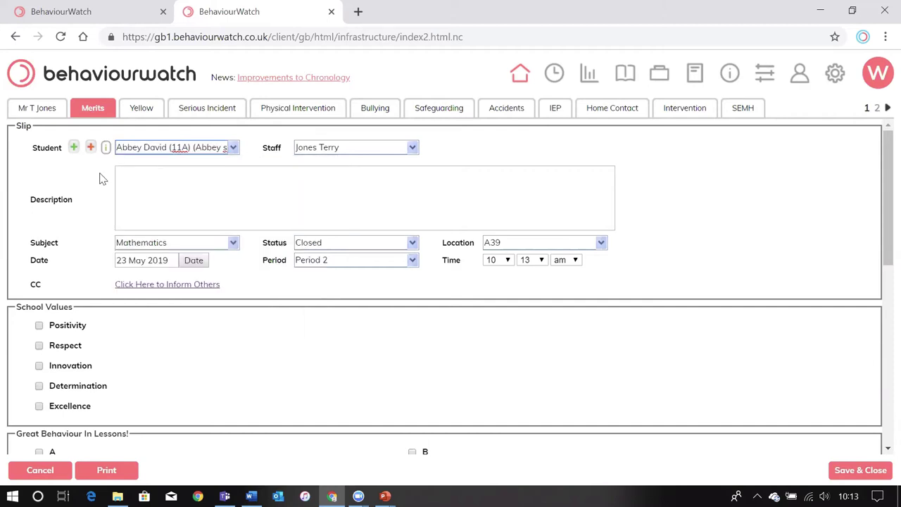
pyautogui.click(73, 148)
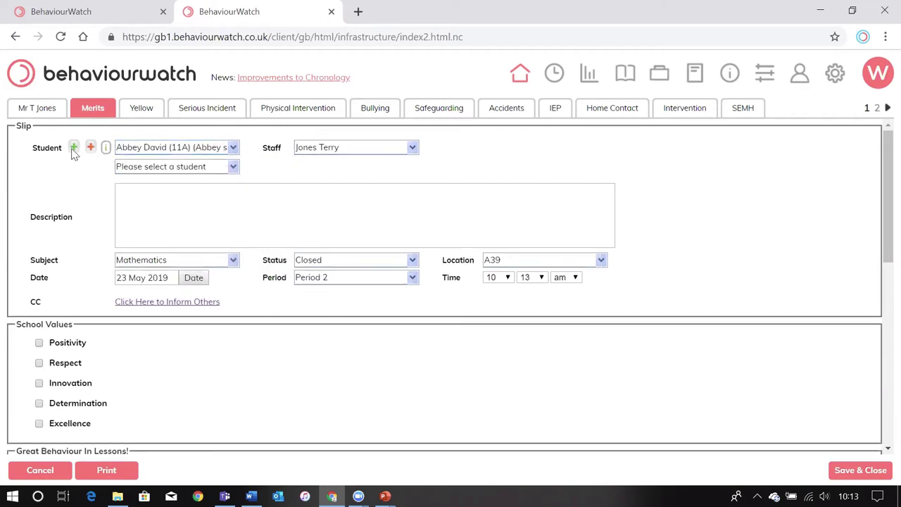
pyautogui.click(73, 148)
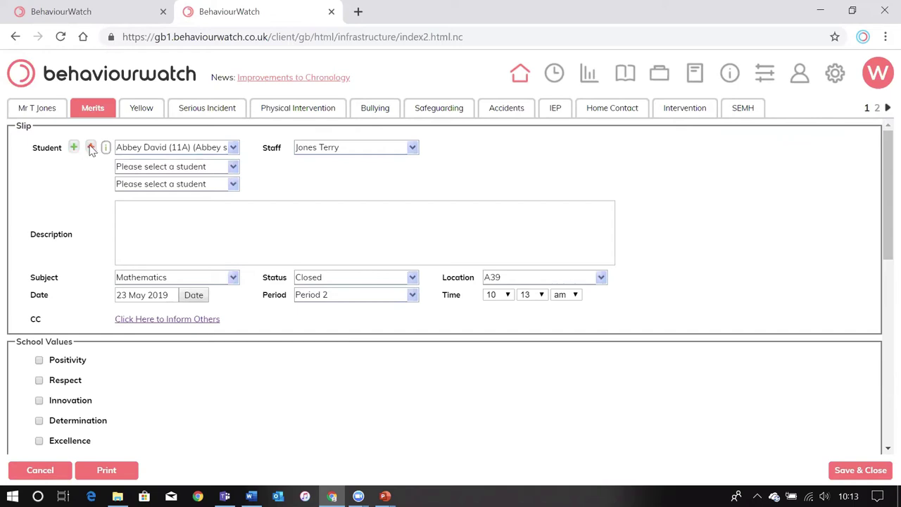
# - Add the first 10B and second 11B students listed through the Student Selector, and enter "Helping others" as the description
pyautogui.click(90, 148)
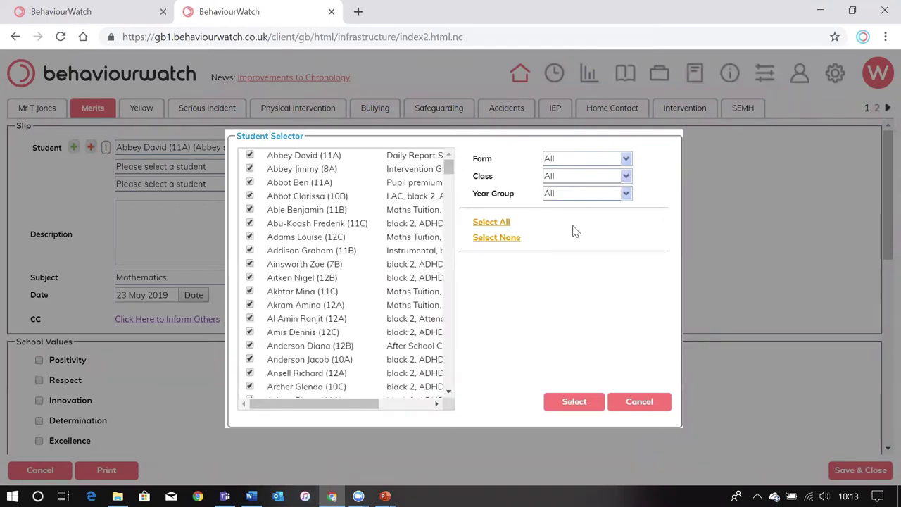
pyautogui.click(508, 238)
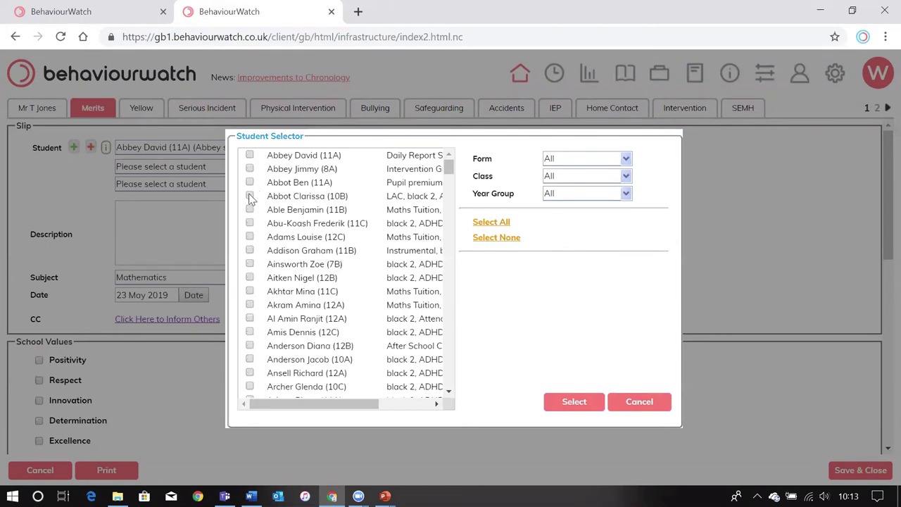
pyautogui.click(250, 196)
pyautogui.click(250, 250)
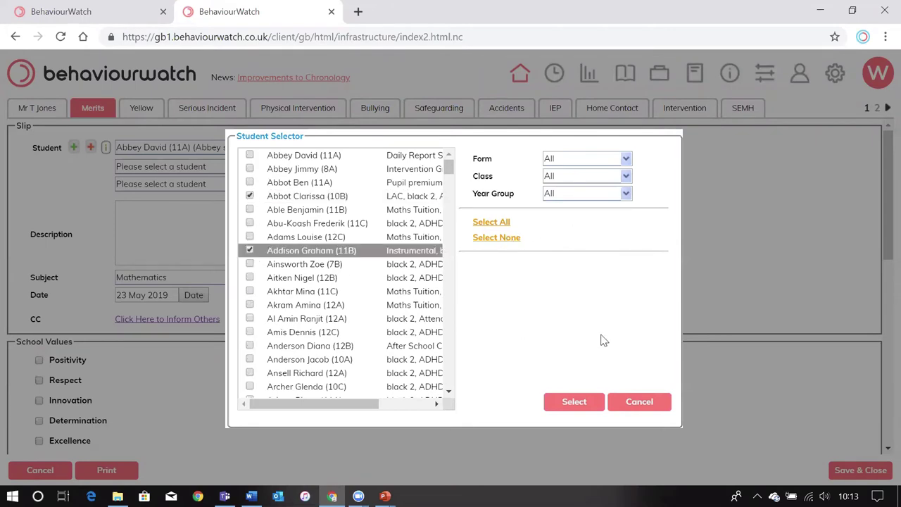
pyautogui.click(574, 401)
pyautogui.click(166, 243)
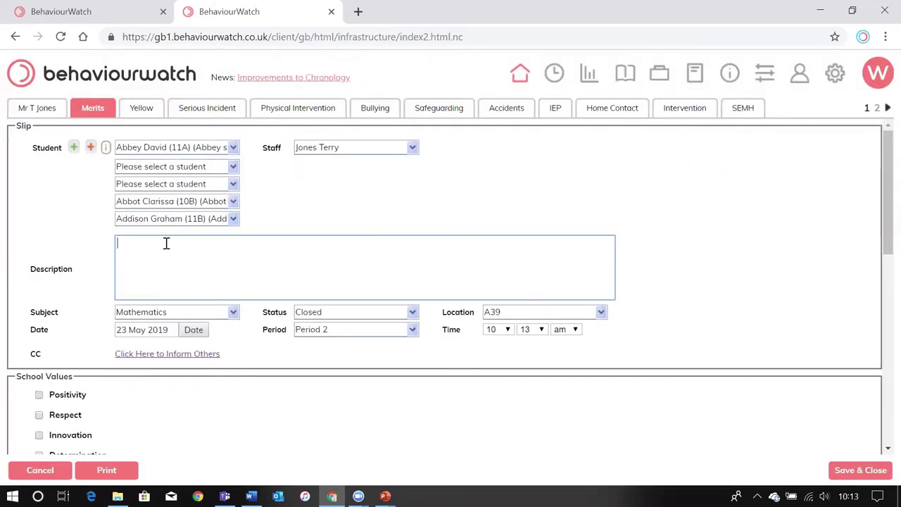
pyautogui.write('Helping others')
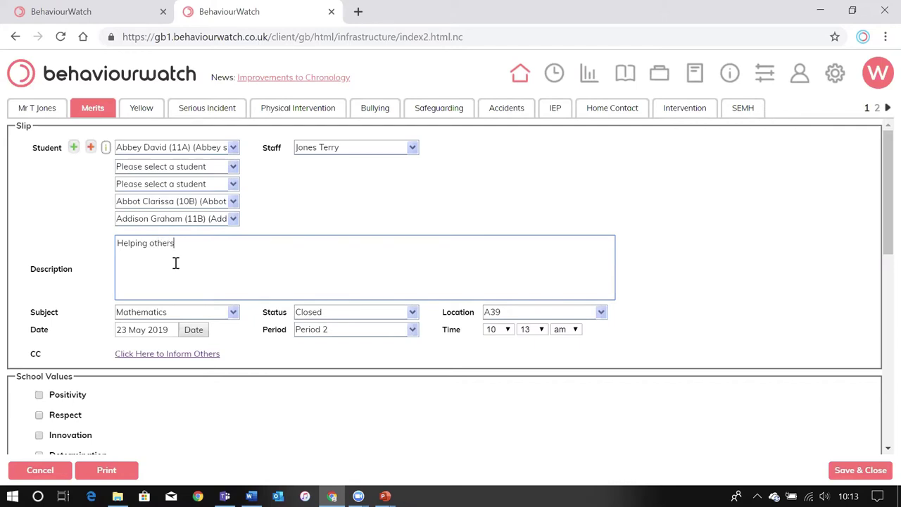
# - Review the Subject, Period and Location choices on the Merits slip, keeping Mathematics, Period 2 and A39
pyautogui.scroll(-1, 218, 331)
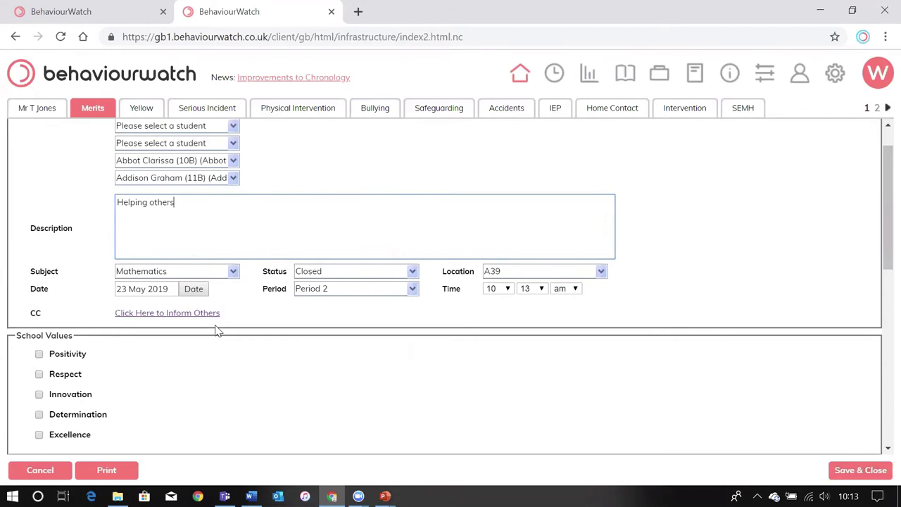
pyautogui.click(222, 271)
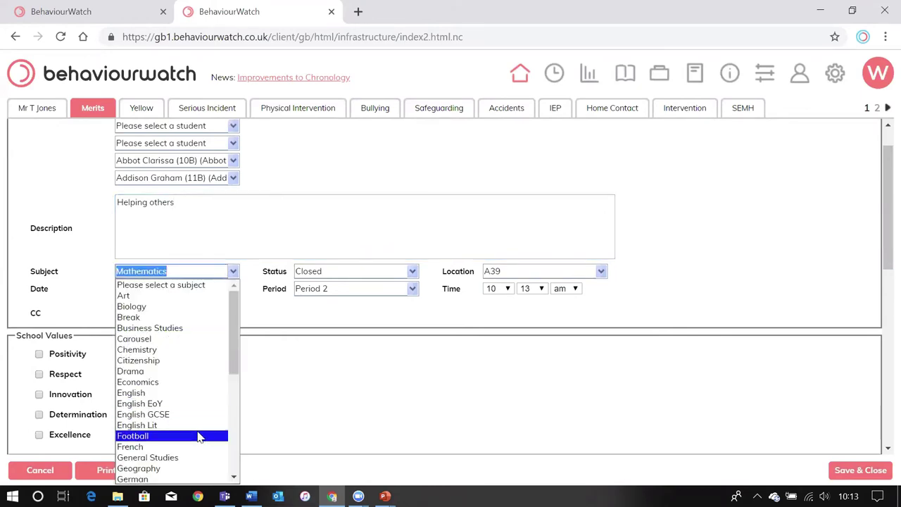
pyautogui.scroll(-5, 197, 432)
pyautogui.scroll(4, 197, 432)
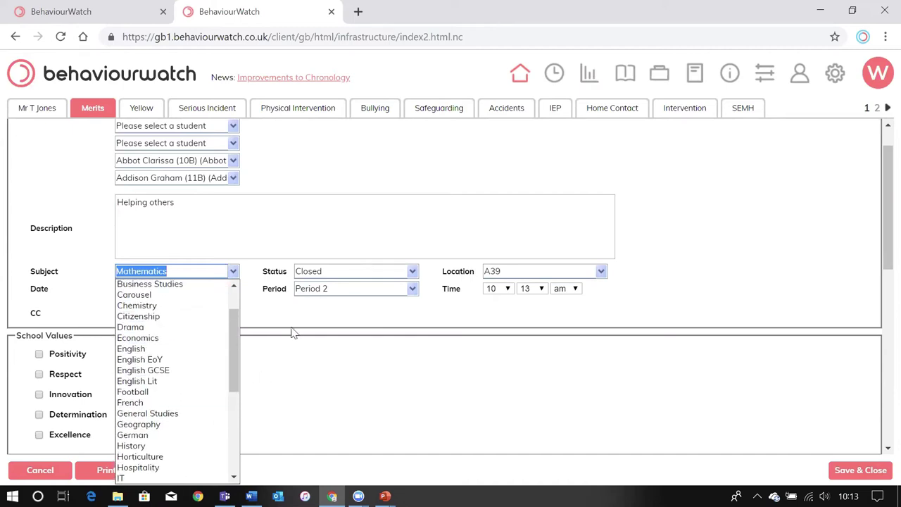
pyautogui.click(269, 319)
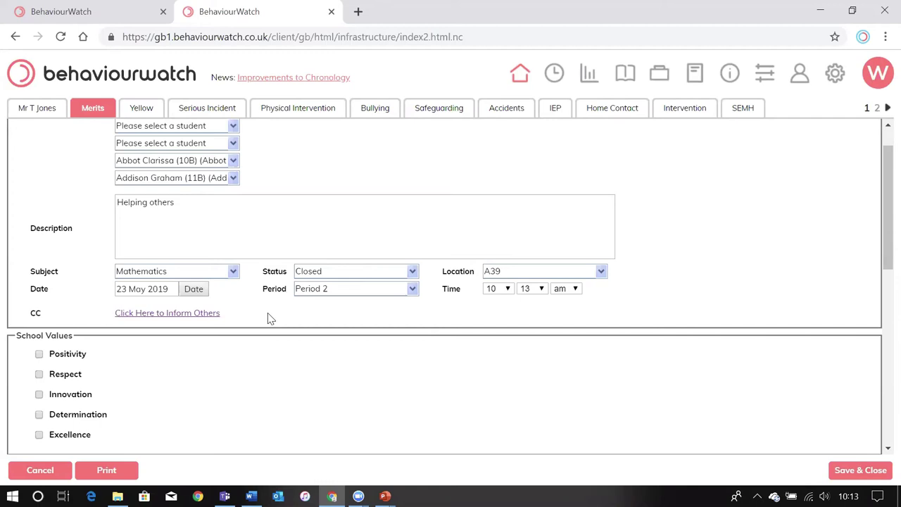
pyautogui.click(382, 292)
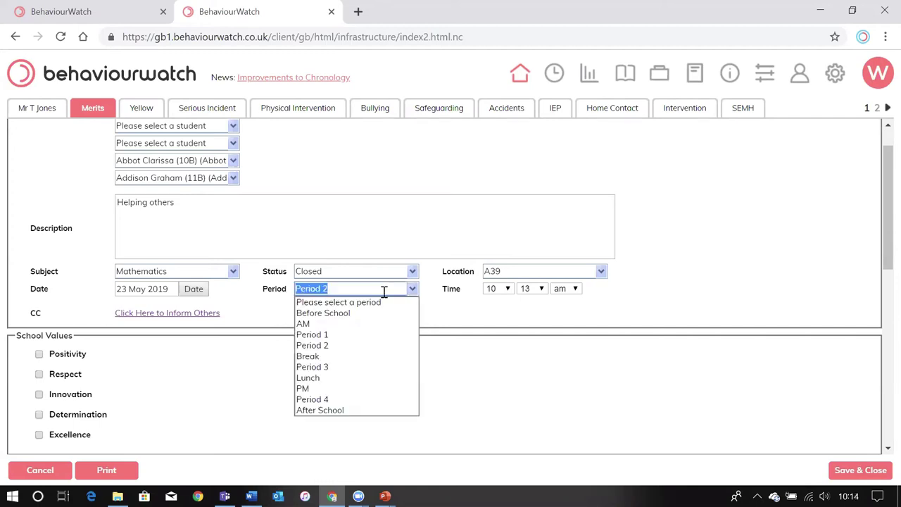
pyautogui.click(473, 323)
pyautogui.click(513, 270)
pyautogui.click(454, 324)
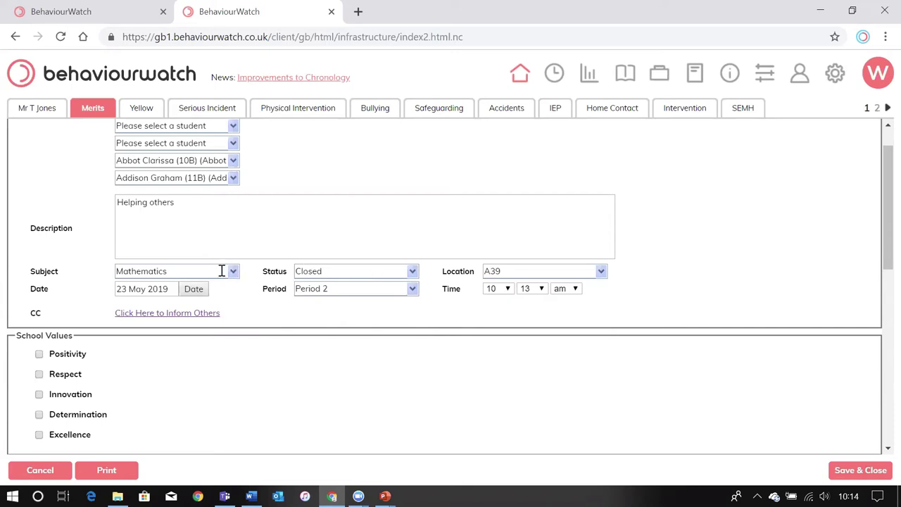
pyautogui.click(313, 288)
pyautogui.click(451, 302)
pyautogui.click(493, 271)
pyautogui.click(471, 295)
# - Copy in the 10C tutor who is Head of Year 10 and the 10B tutor as informed staff
pyautogui.click(201, 314)
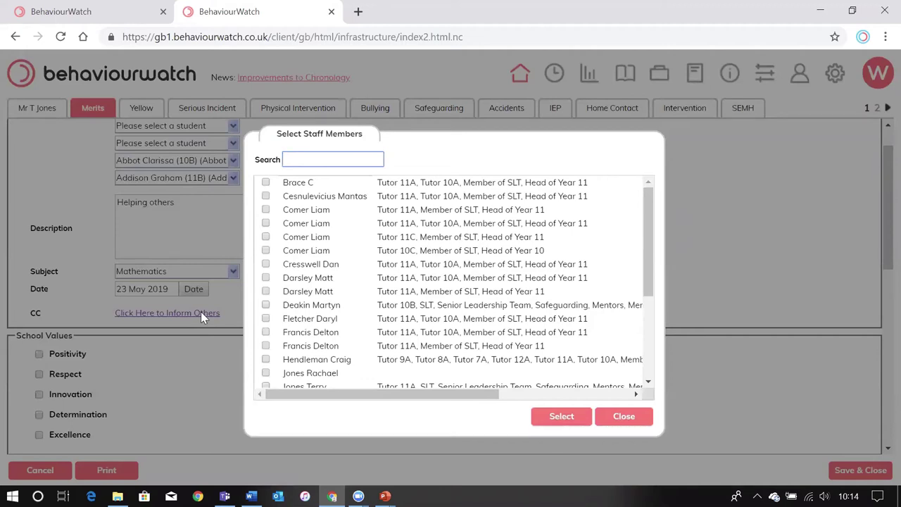
pyautogui.click(266, 250)
pyautogui.click(265, 305)
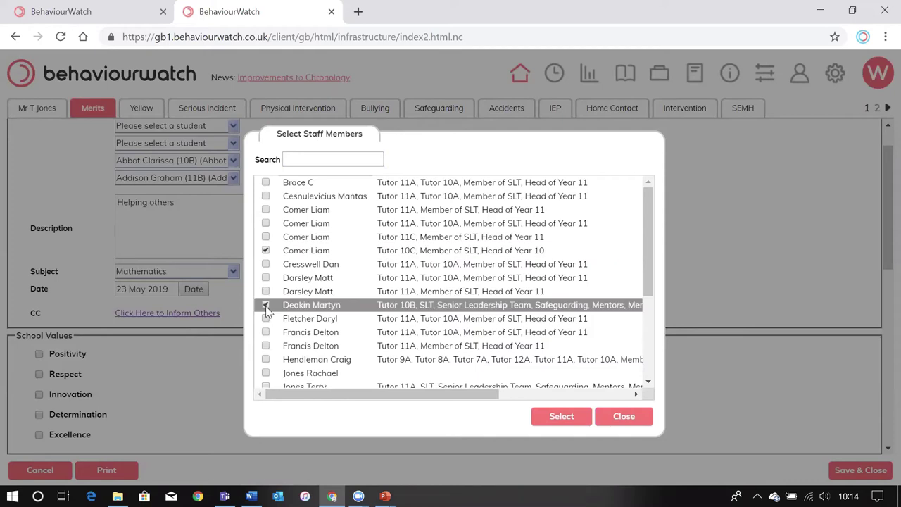
pyautogui.click(560, 419)
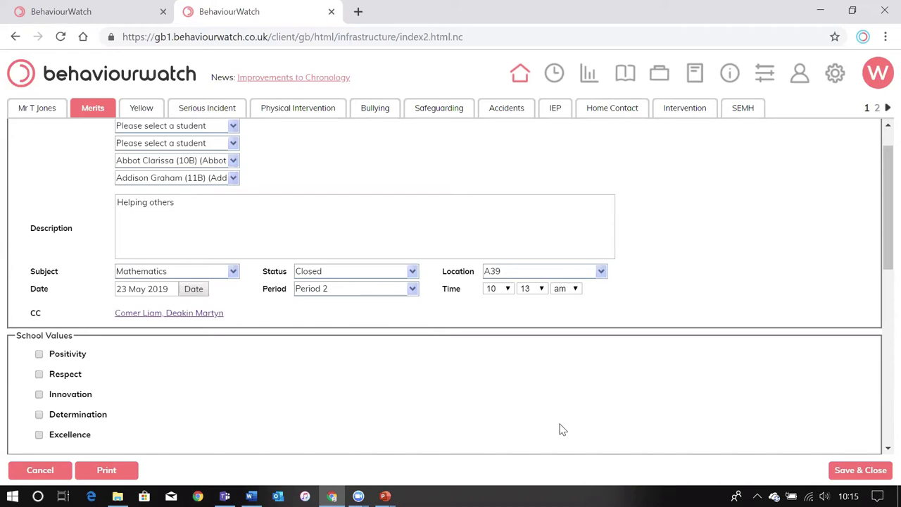
# - Credit the merit with Outstanding contribution to class and the PLTS skill Team worker
pyautogui.scroll(-2, 203, 376)
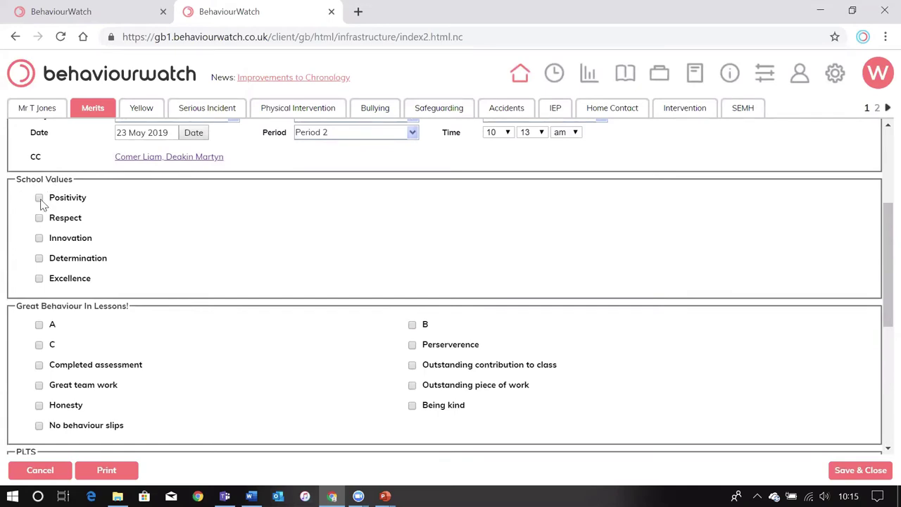
pyautogui.scroll(-2, 220, 270)
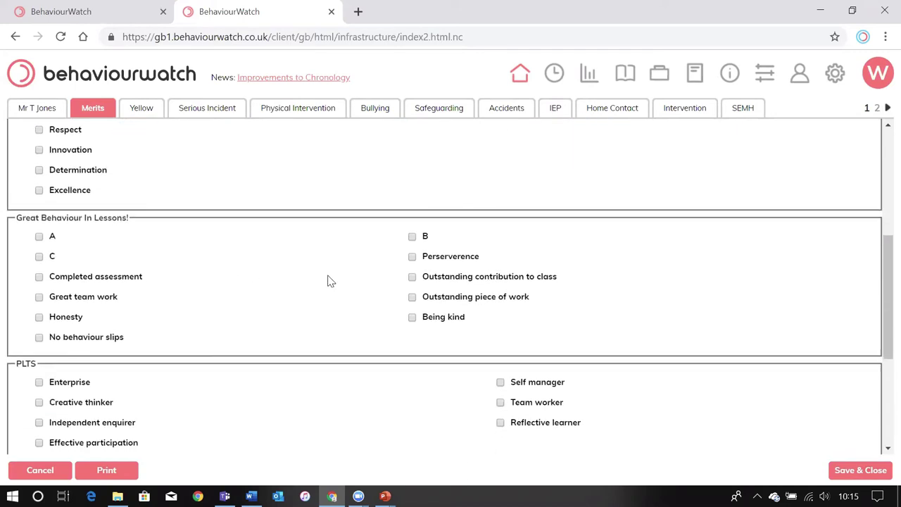
pyautogui.click(414, 279)
pyautogui.scroll(-3, 451, 357)
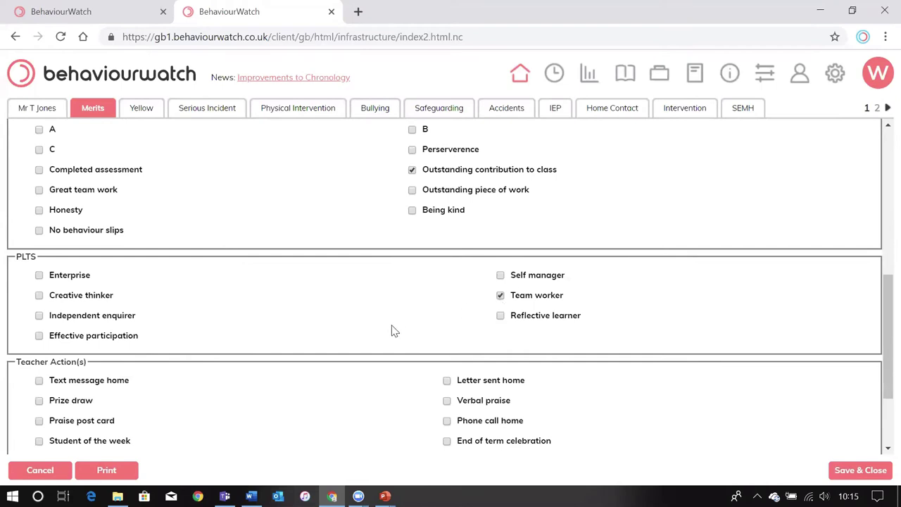
# - Set the teacher action to Verbal praise, award Gold, and save and close the Merits slip
pyautogui.scroll(-1, 394, 331)
pyautogui.scroll(-1, 394, 331)
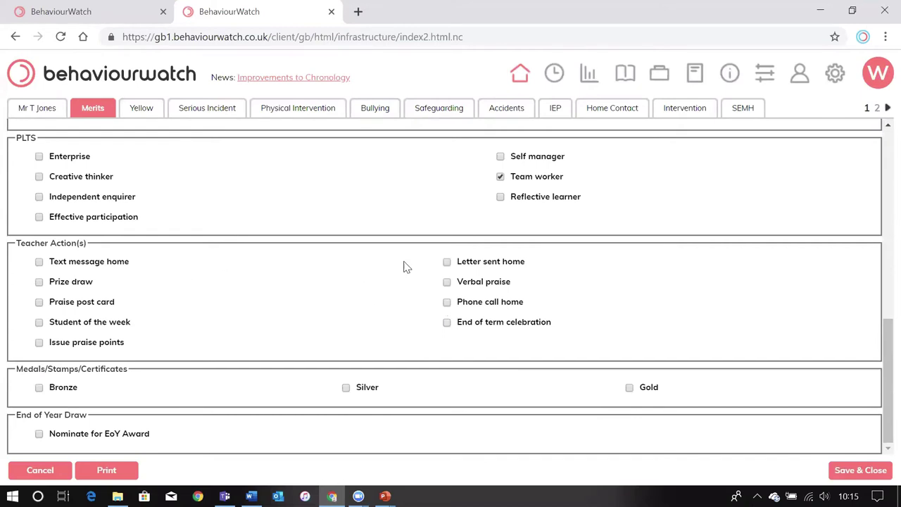
pyautogui.click(448, 283)
pyautogui.click(630, 388)
pyautogui.click(854, 470)
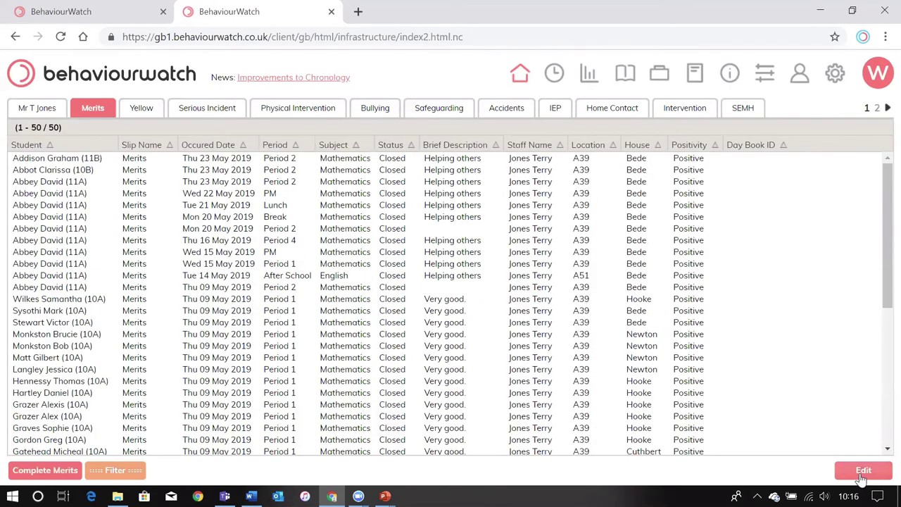
# - Open the Letter Manager in the monitoring area and select the 11B student's Gold Certificate letter
pyautogui.click(556, 78)
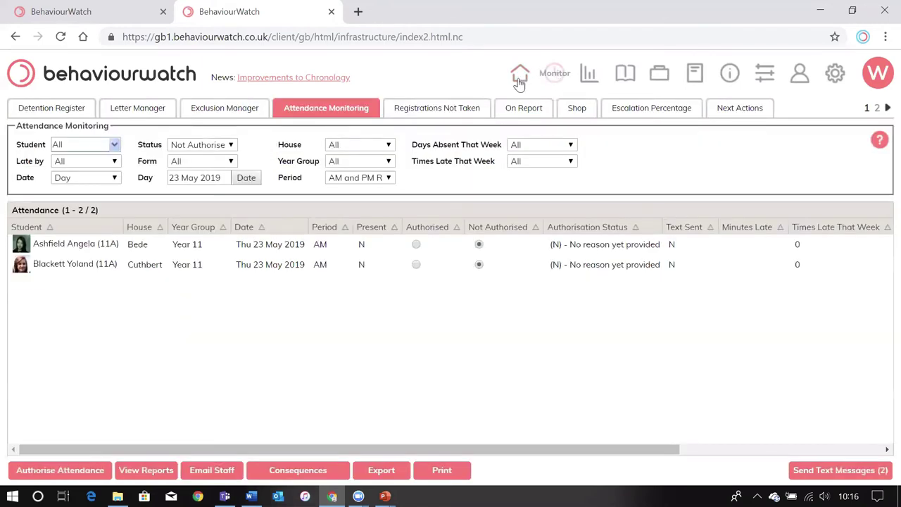
pyautogui.click(154, 112)
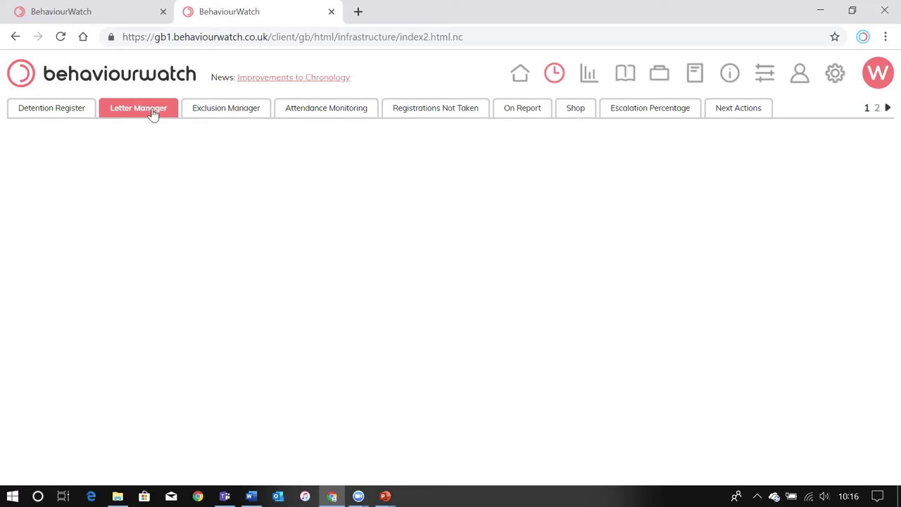
pyautogui.click(153, 113)
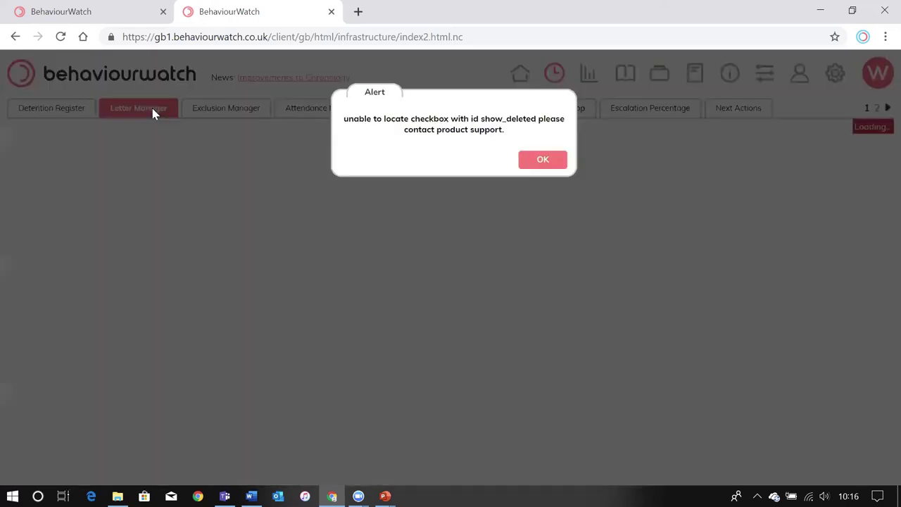
pyautogui.click(564, 162)
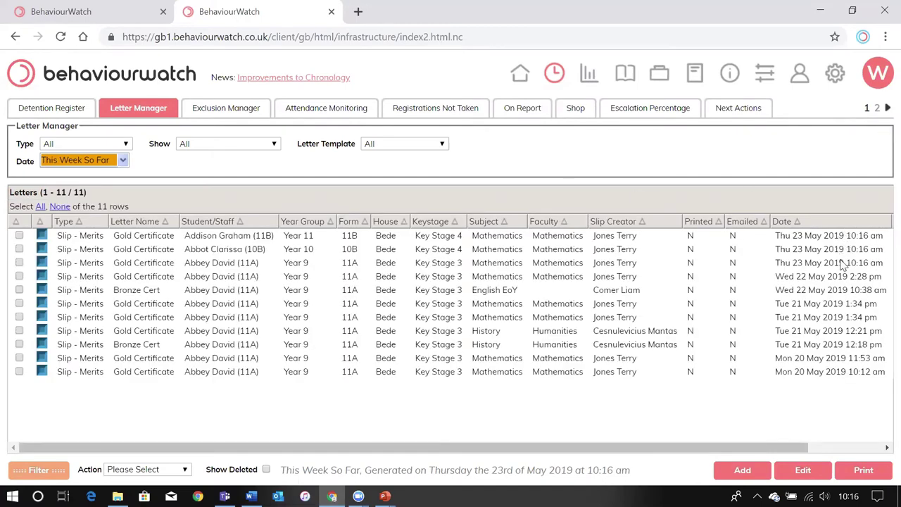
pyautogui.click(611, 238)
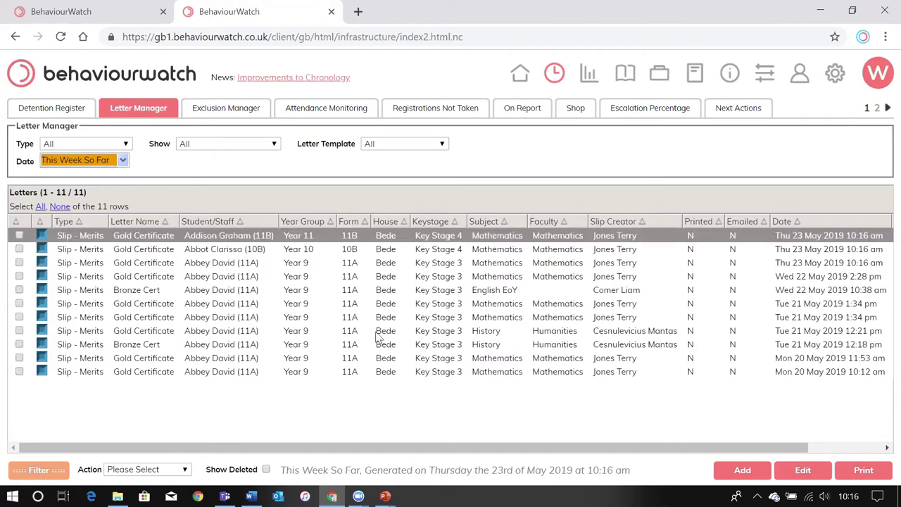
# - Review the email recipient options and print preview for the 11B student's Gold Certificate letter, without emailing or printing it
pyautogui.click(185, 472)
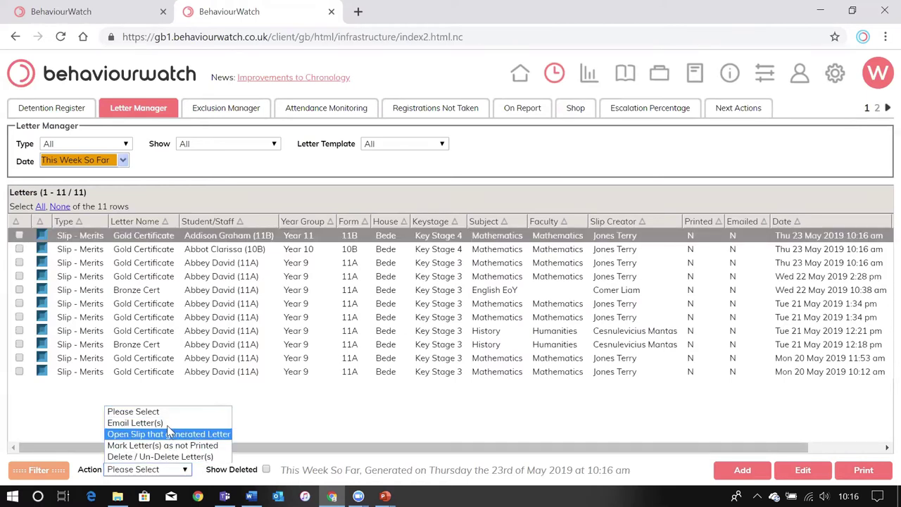
pyautogui.click(144, 422)
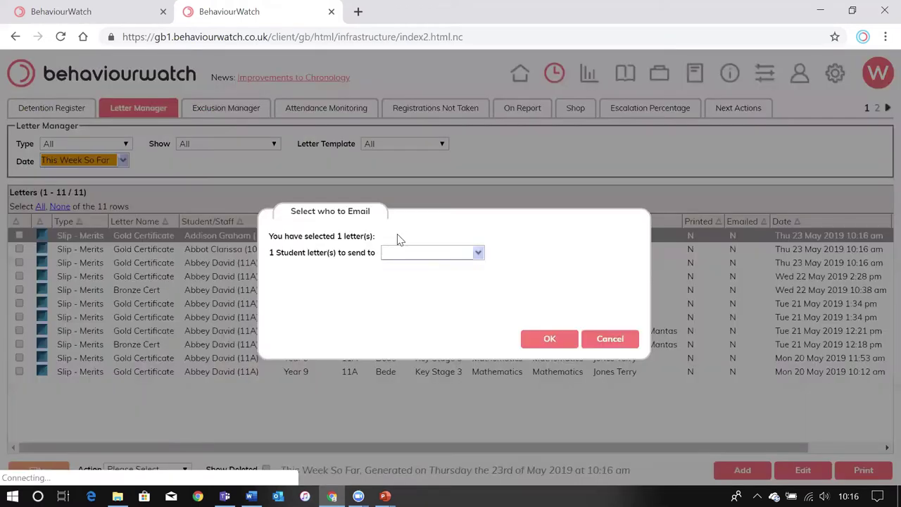
pyautogui.click(429, 253)
pyautogui.scroll(-3, 432, 317)
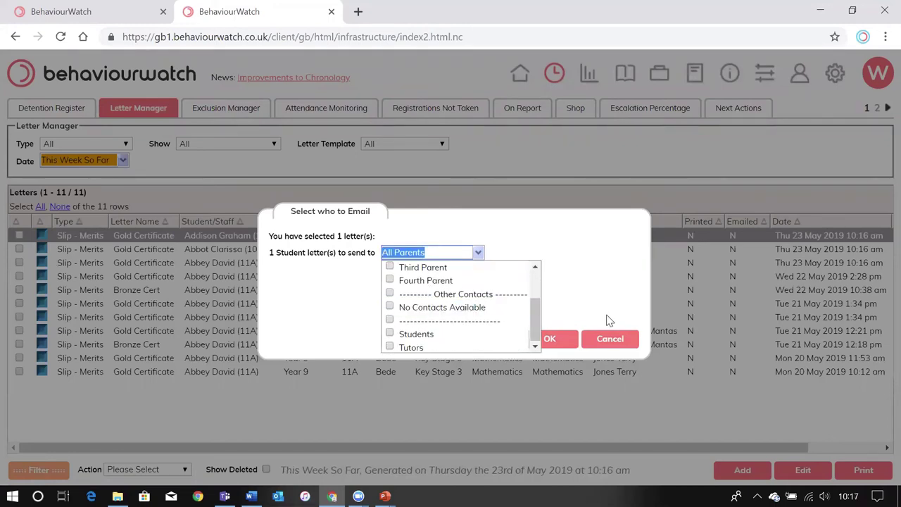
pyautogui.click(610, 339)
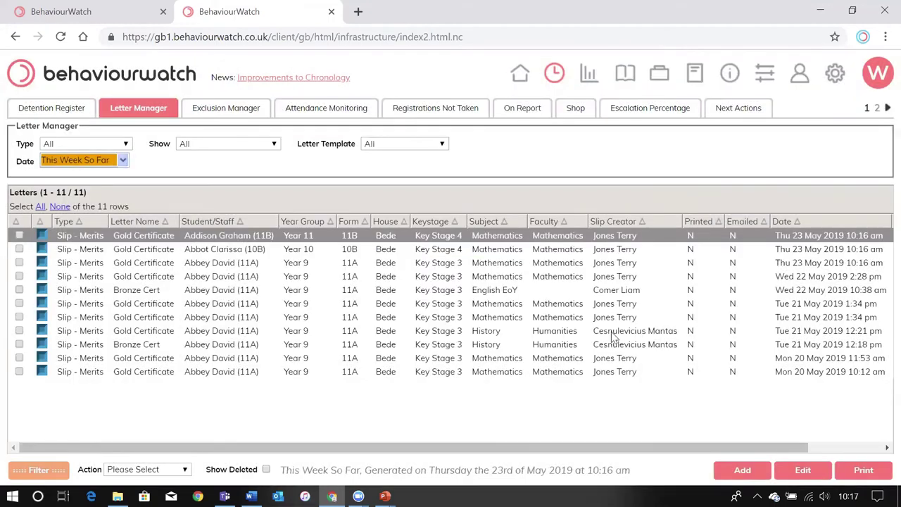
pyautogui.click(874, 476)
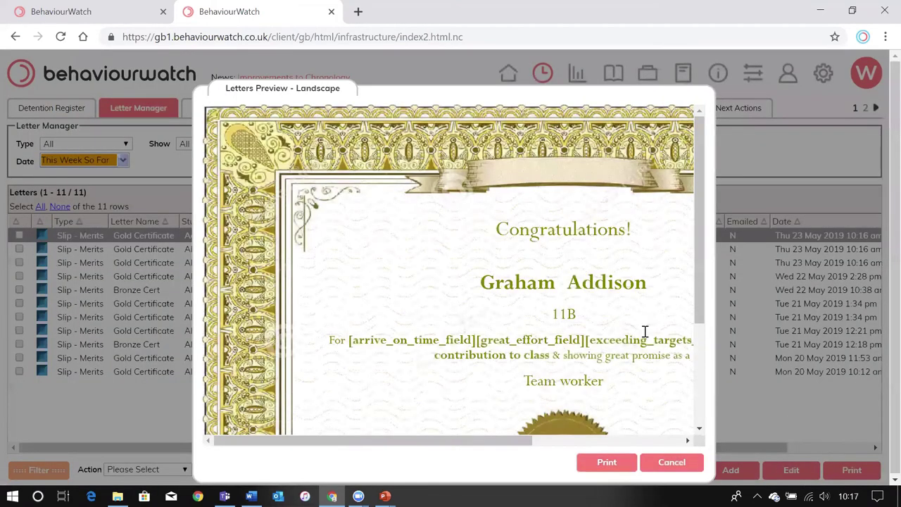
pyautogui.click(673, 465)
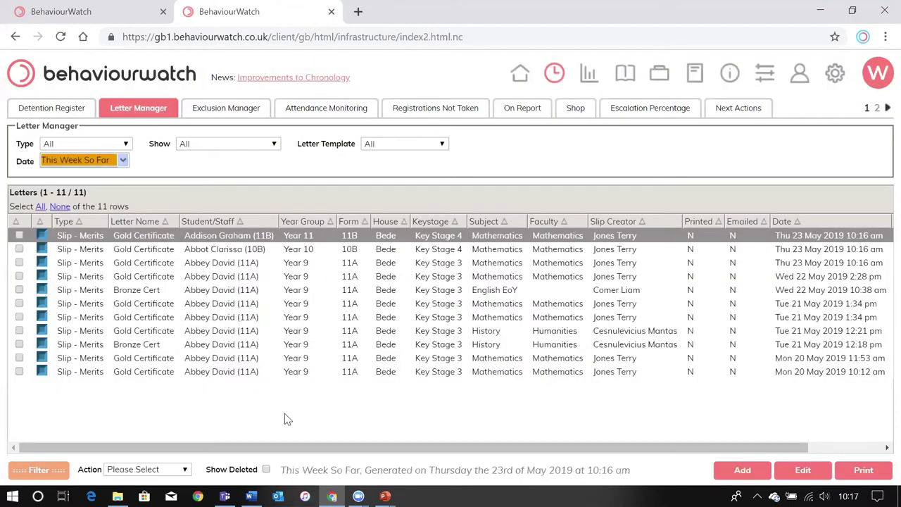
# - Filter the letters to the first listed 11A student for This Academic Year and look through the resulting list
pyautogui.click(39, 470)
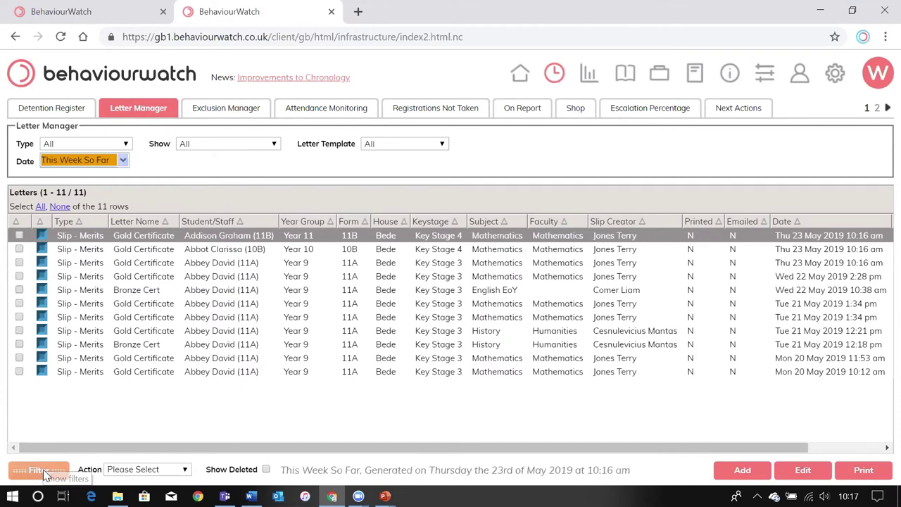
pyautogui.click(185, 147)
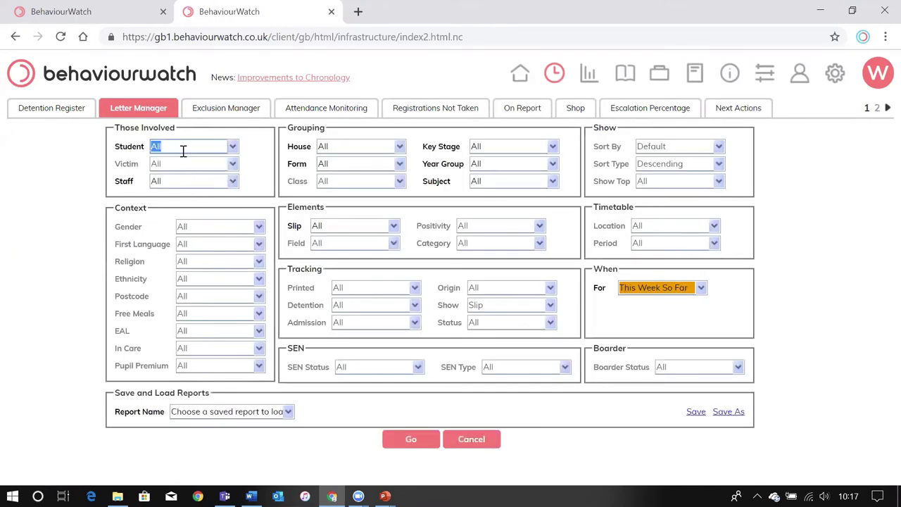
pyautogui.click(189, 176)
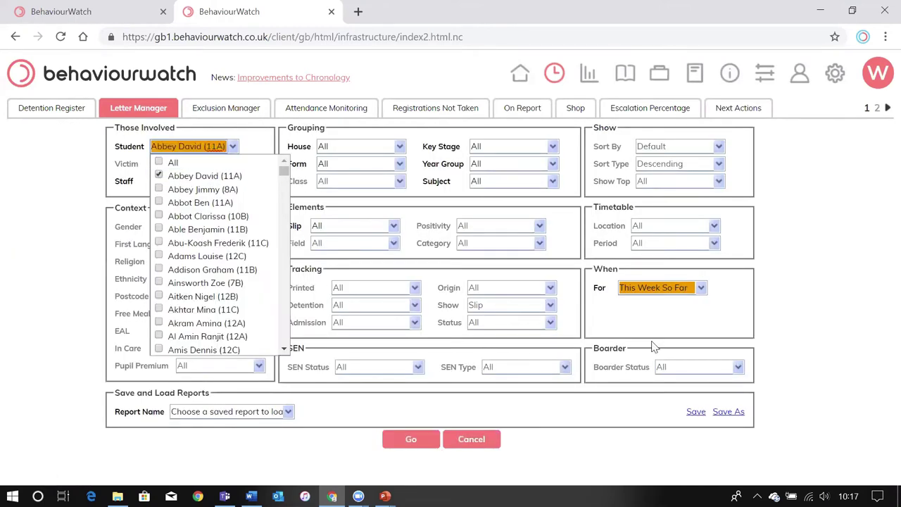
pyautogui.click(652, 288)
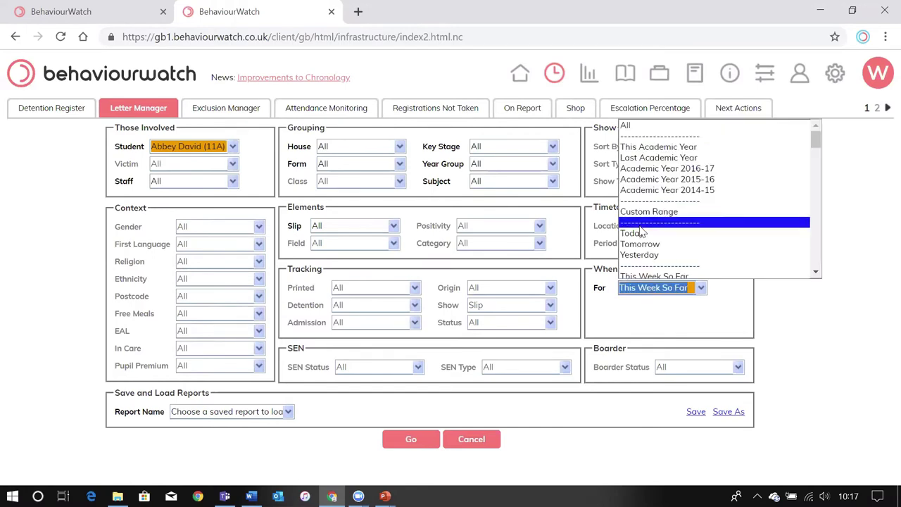
pyautogui.click(642, 147)
pyautogui.click(411, 439)
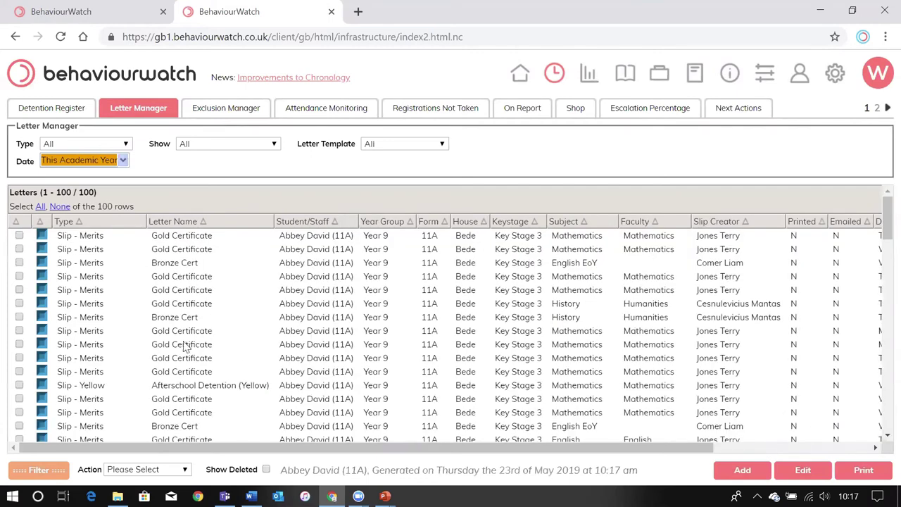
pyautogui.scroll(-5, 182, 345)
pyautogui.scroll(-3, 182, 345)
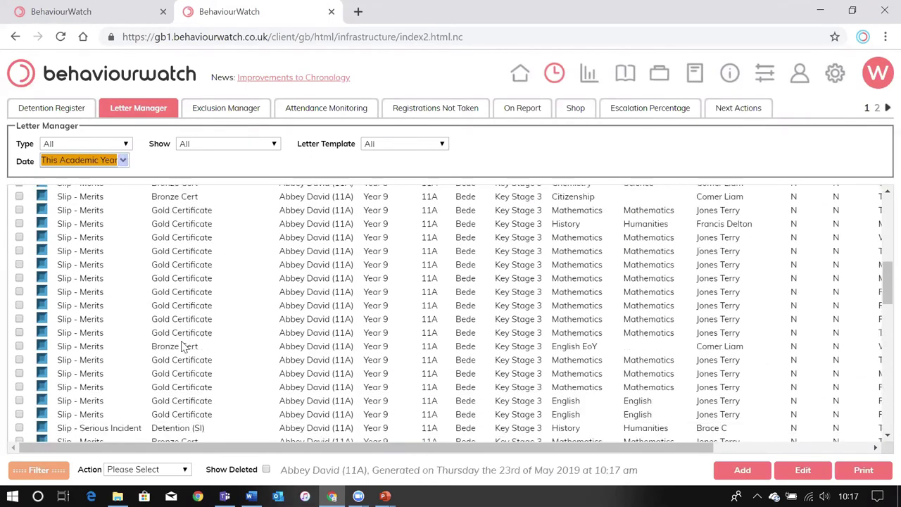
pyautogui.scroll(5, 182, 345)
pyautogui.scroll(3, 182, 345)
pyautogui.scroll(-4, 182, 345)
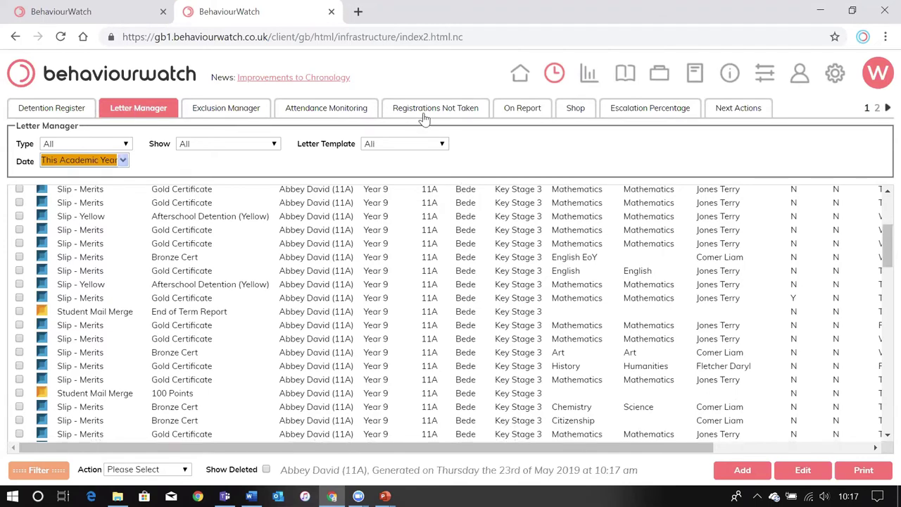
# - Open the Behaviour Register from the home area and load form 11A
pyautogui.click(518, 79)
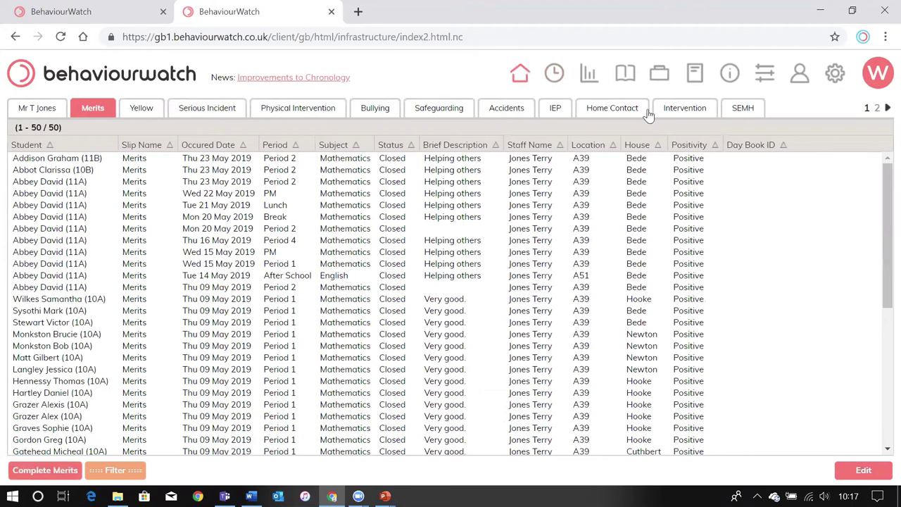
pyautogui.click(878, 110)
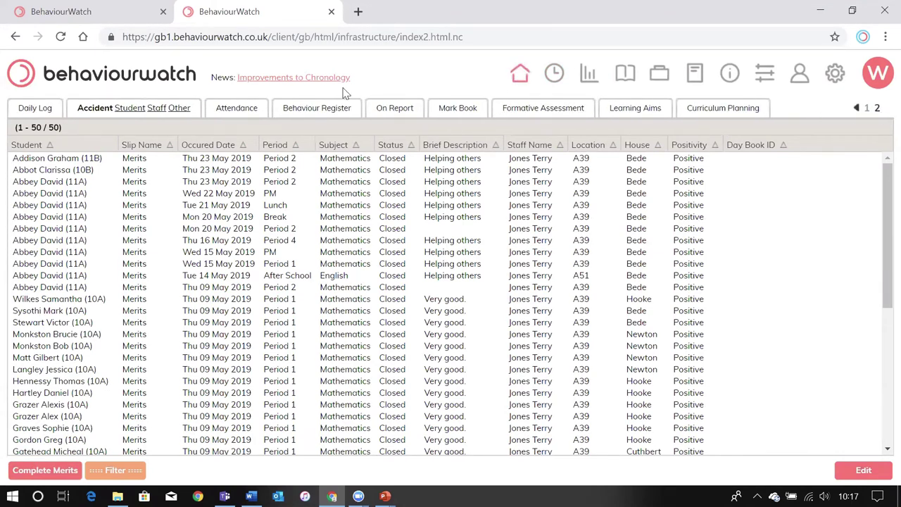
pyautogui.click(329, 113)
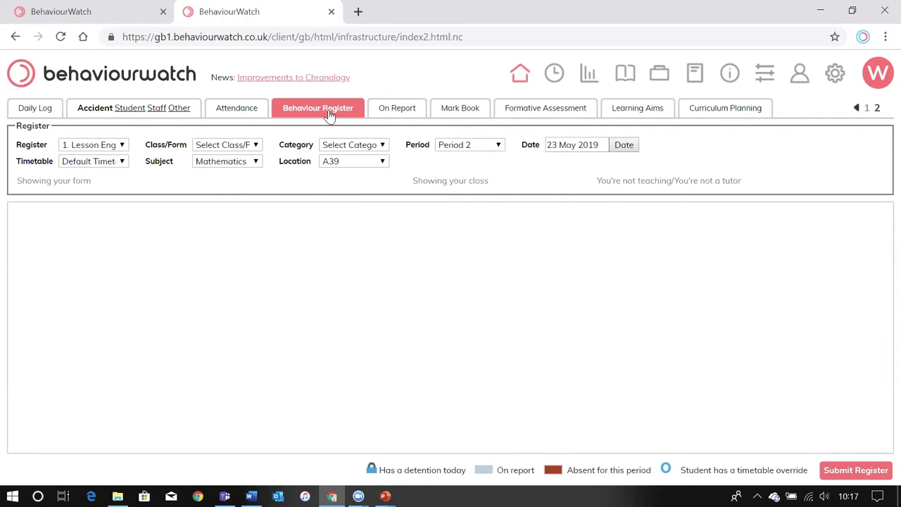
pyautogui.click(227, 145)
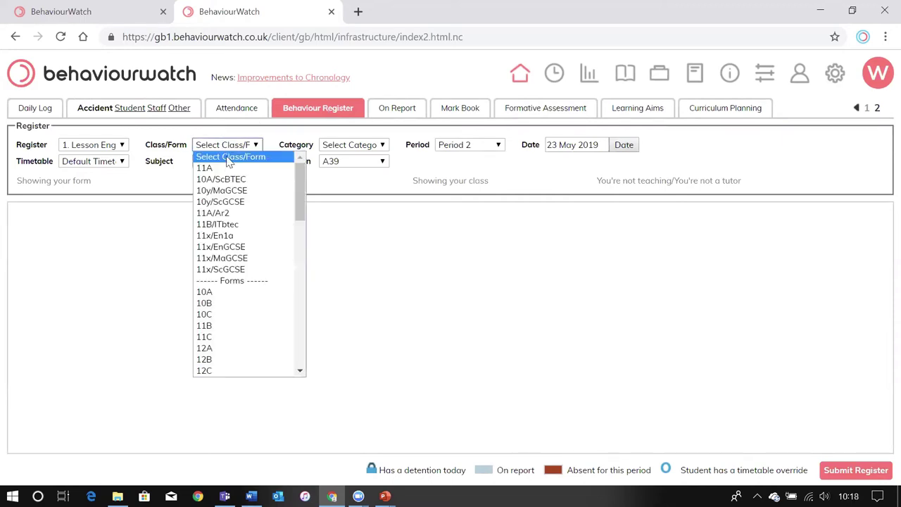
pyautogui.click(227, 169)
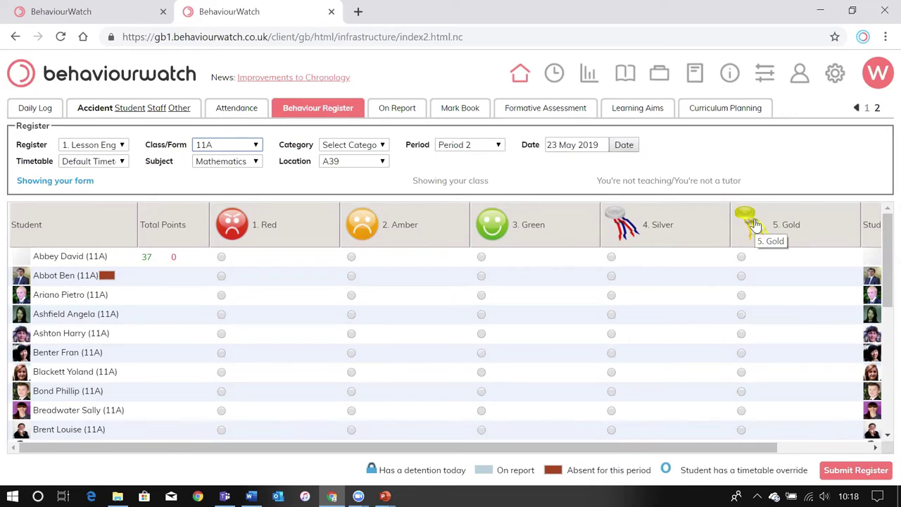
# - Rate the first 11A student Red without a comment and the second student Gold, and submit the register
pyautogui.click(222, 257)
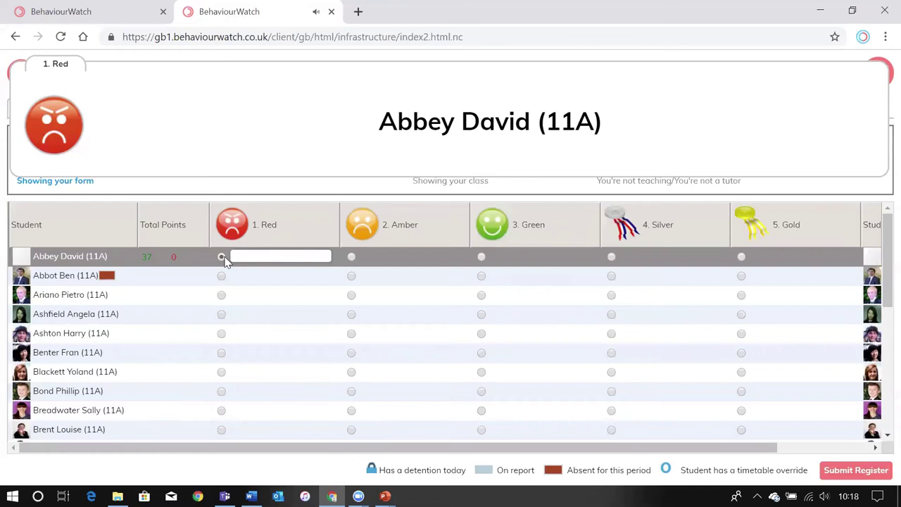
pyautogui.click(245, 258)
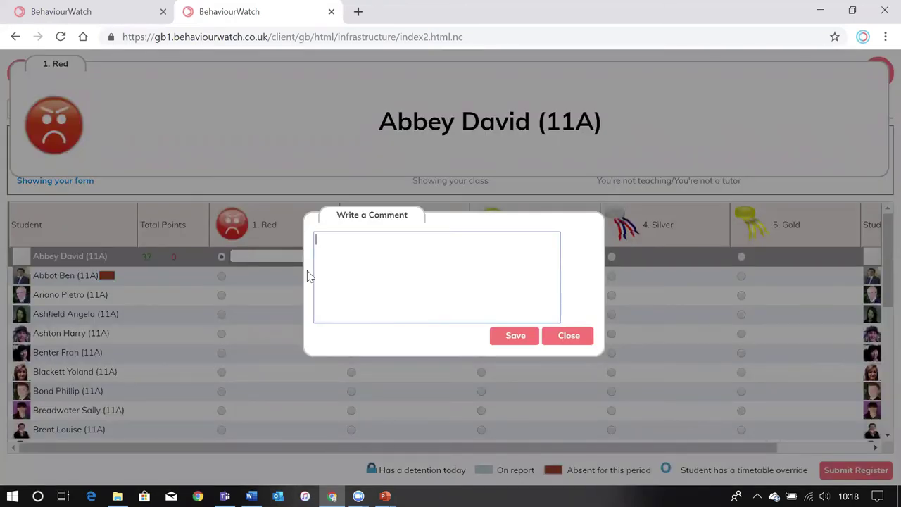
pyautogui.click(571, 337)
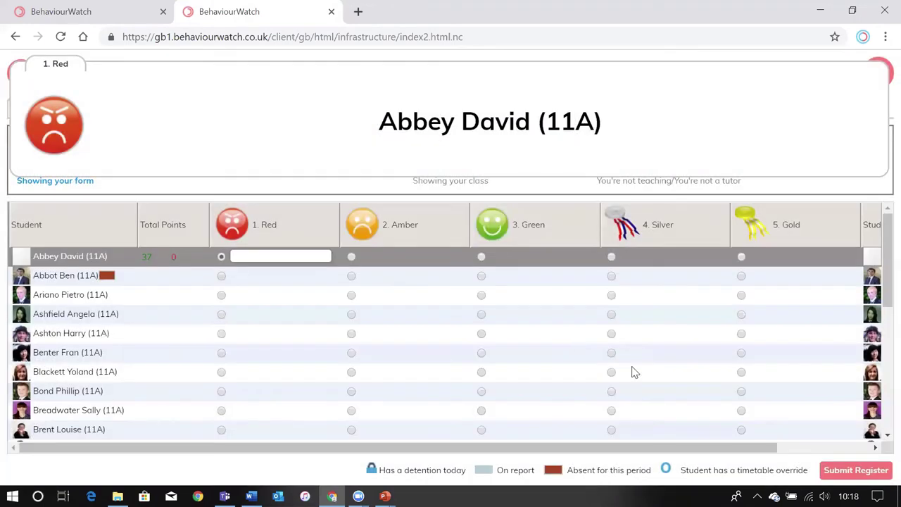
pyautogui.click(856, 473)
pyautogui.click(742, 276)
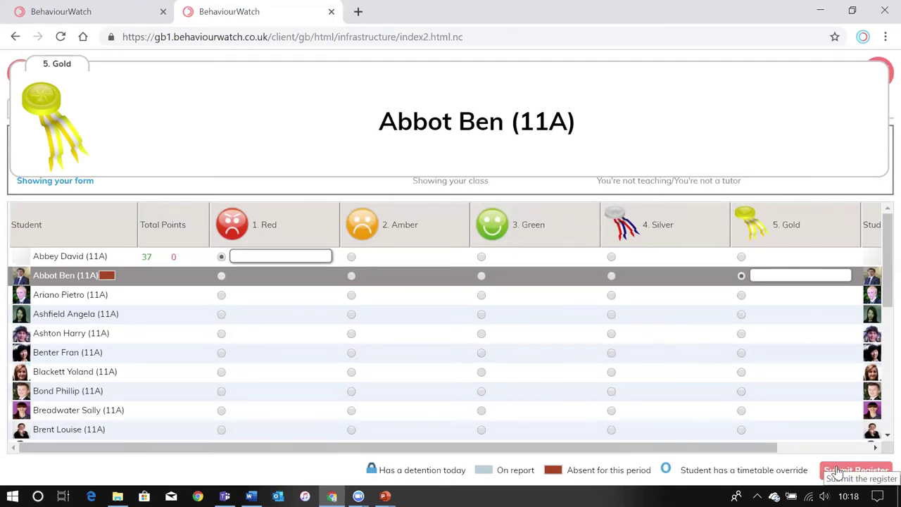
pyautogui.click(794, 122)
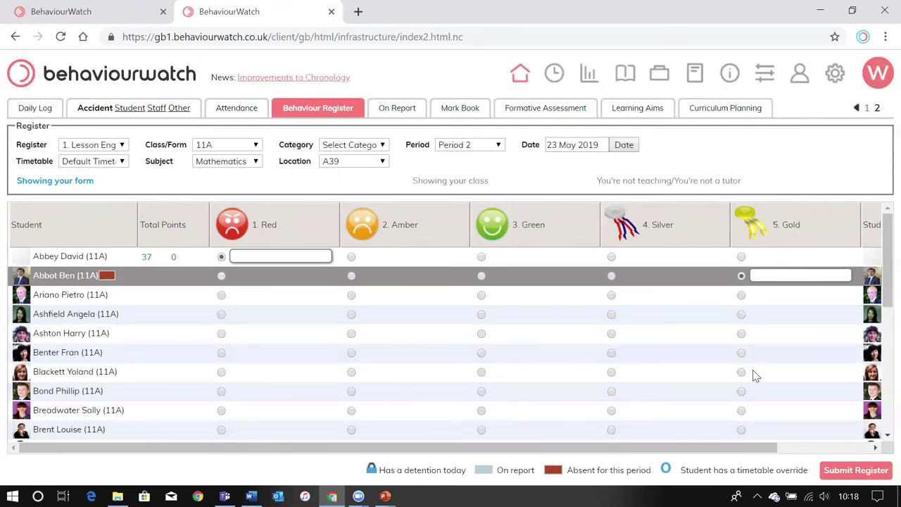
pyautogui.click(837, 471)
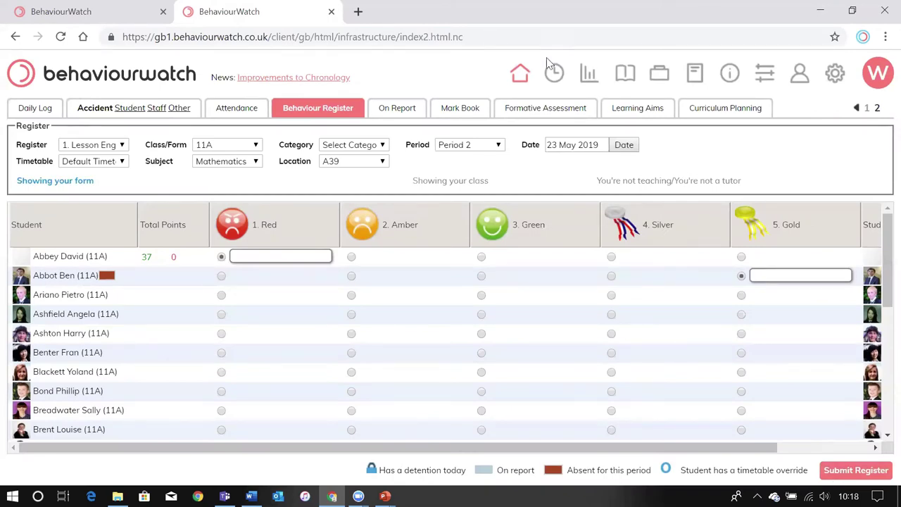
# - Open the verbally abusive Serious Incident slip dated 14 Mar 2019 and view the Staff Victim options without changing the selection
pyautogui.click(522, 80)
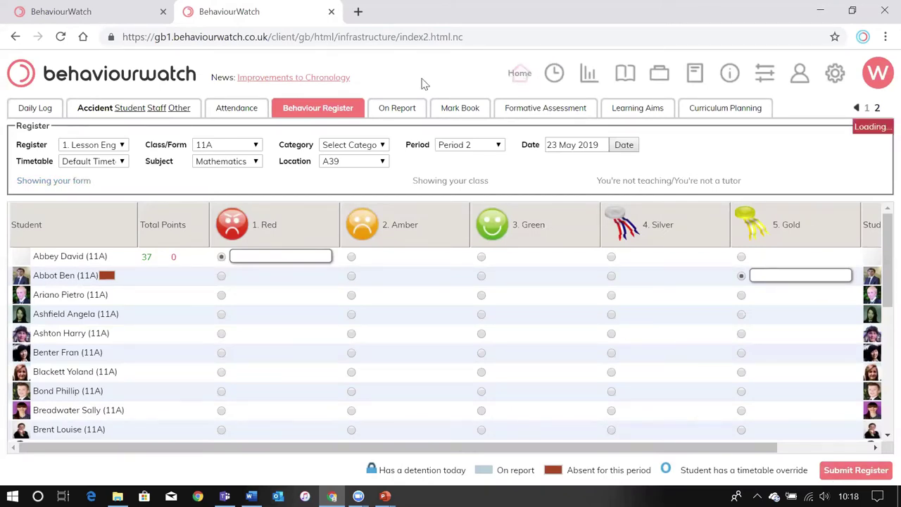
pyautogui.click(857, 109)
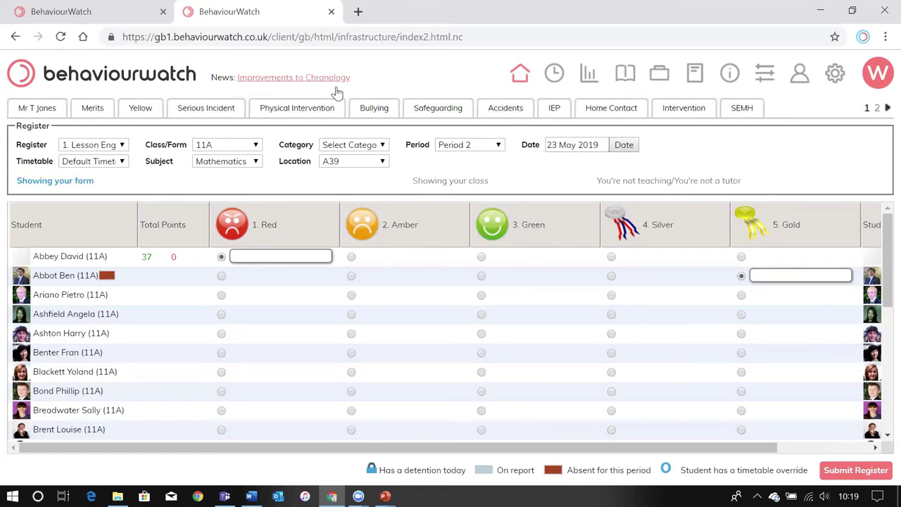
pyautogui.click(207, 109)
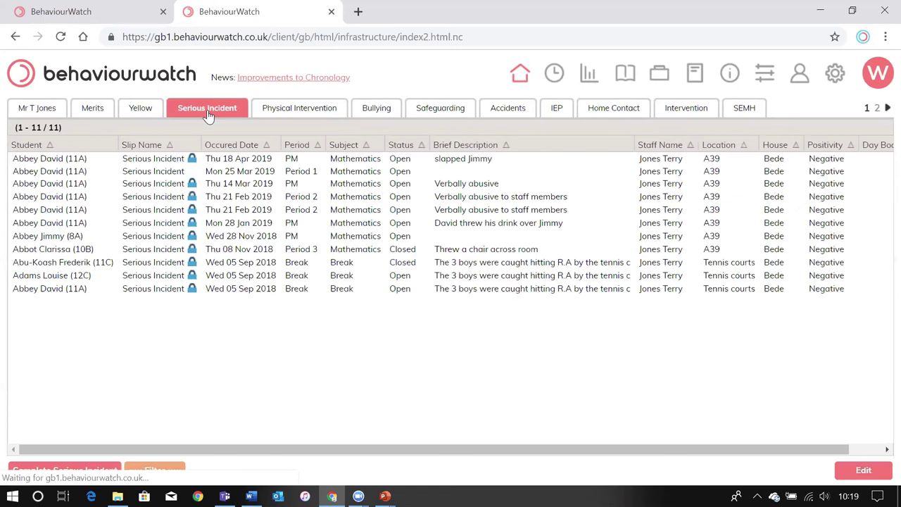
pyautogui.doubleClick(243, 183)
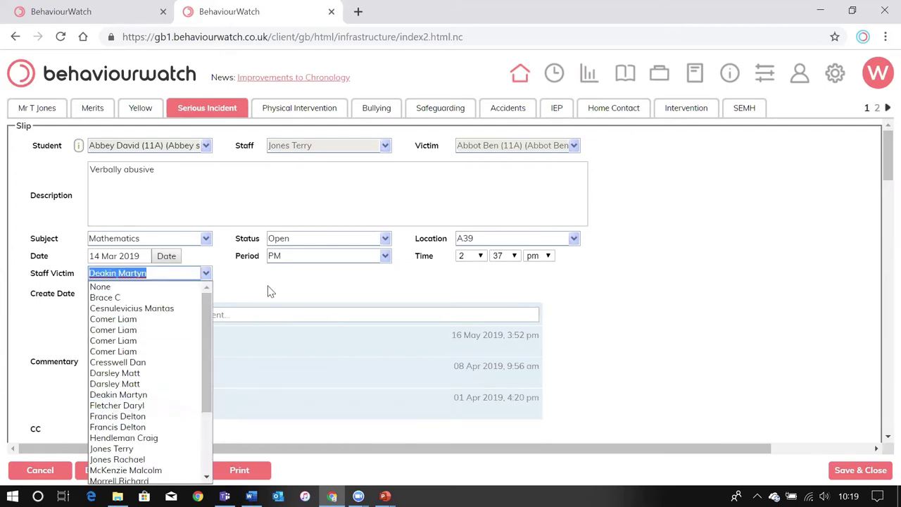
pyautogui.click(281, 287)
# - Add and save a commentary entry on the slip noting that staff talked to the student
pyautogui.scroll(-1, 282, 389)
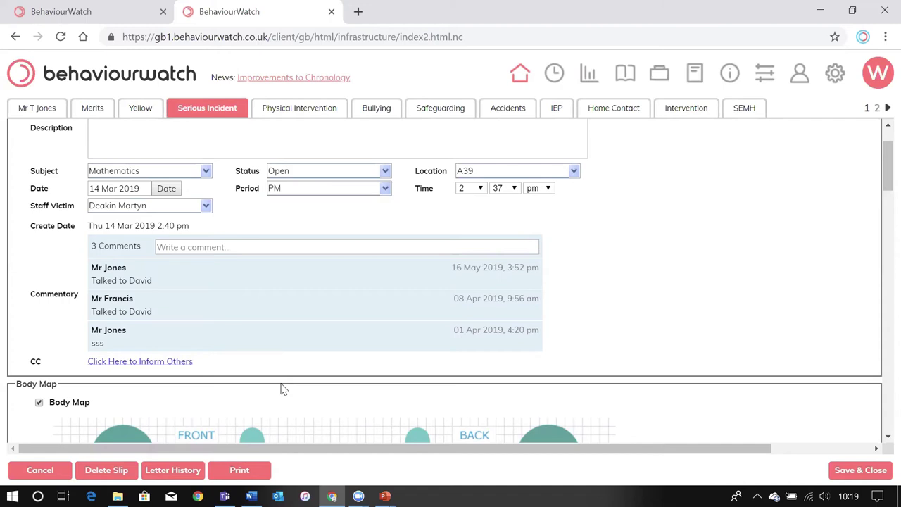
pyautogui.click(214, 247)
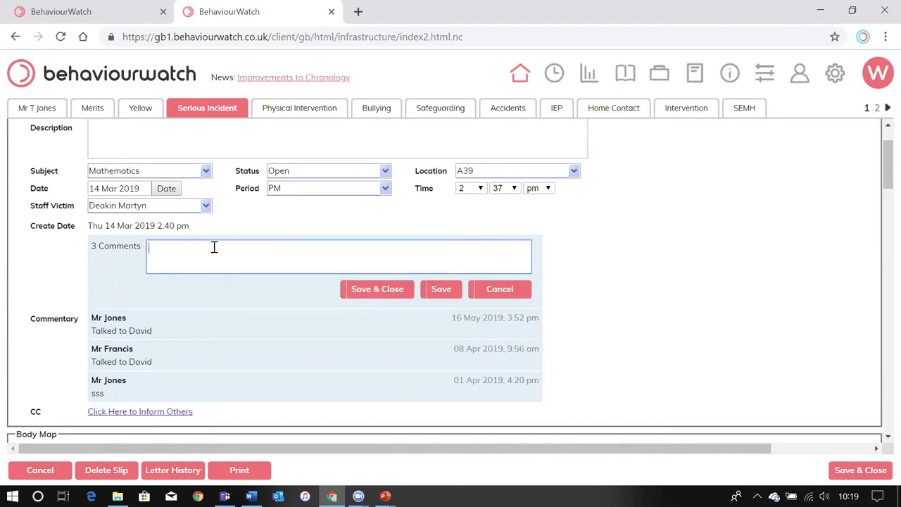
pyautogui.write('Talked to David')
pyautogui.click(441, 290)
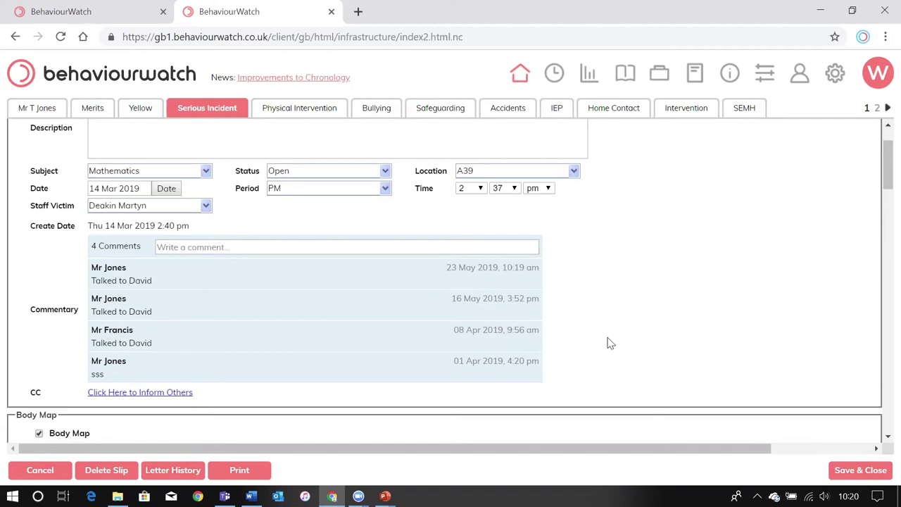
# - Mark the back of the left lower leg on the slip's Body Map
pyautogui.scroll(-3, 596, 295)
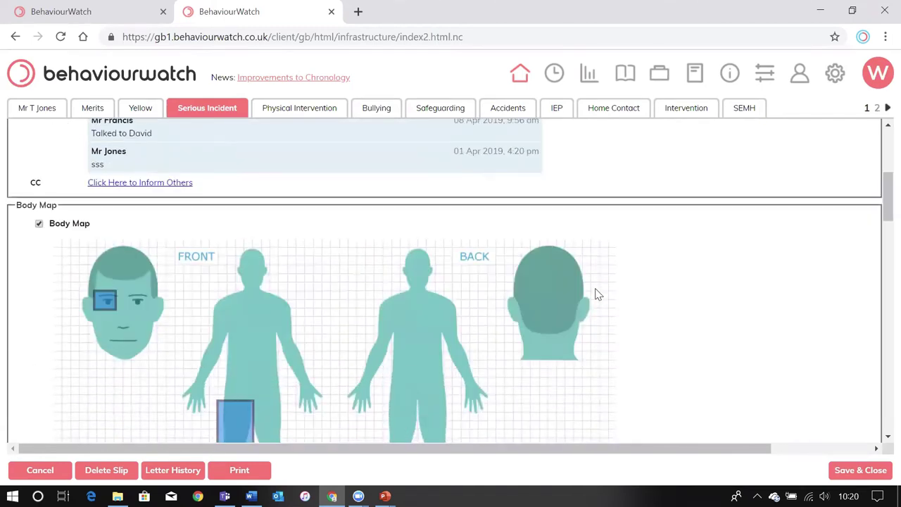
pyautogui.scroll(-1, 596, 294)
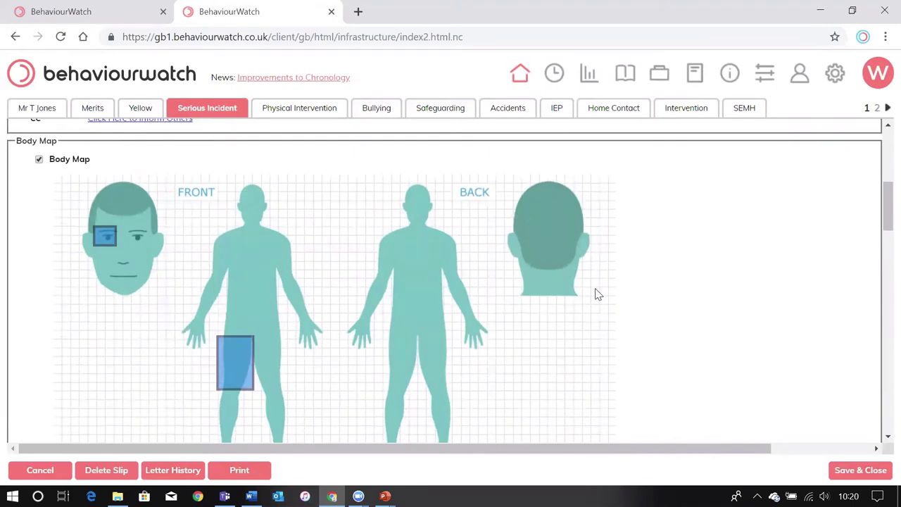
pyautogui.scroll(-1, 596, 294)
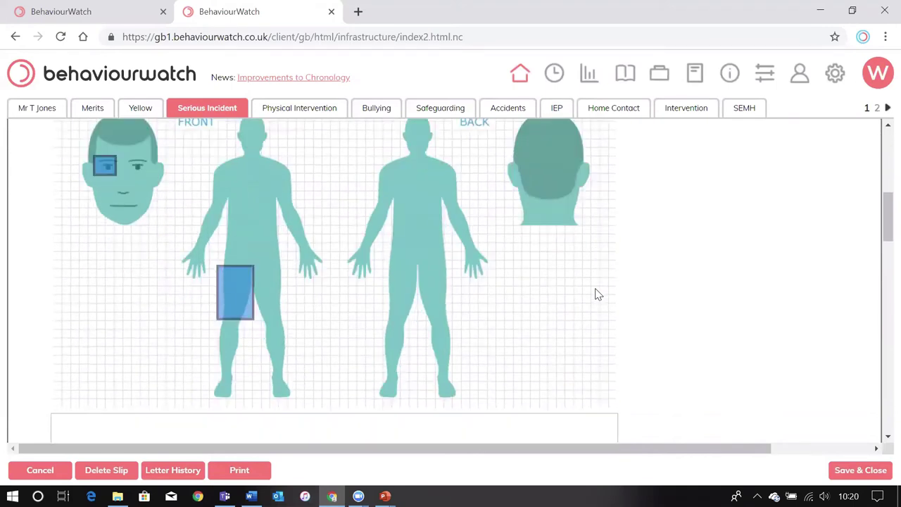
pyautogui.click(399, 346)
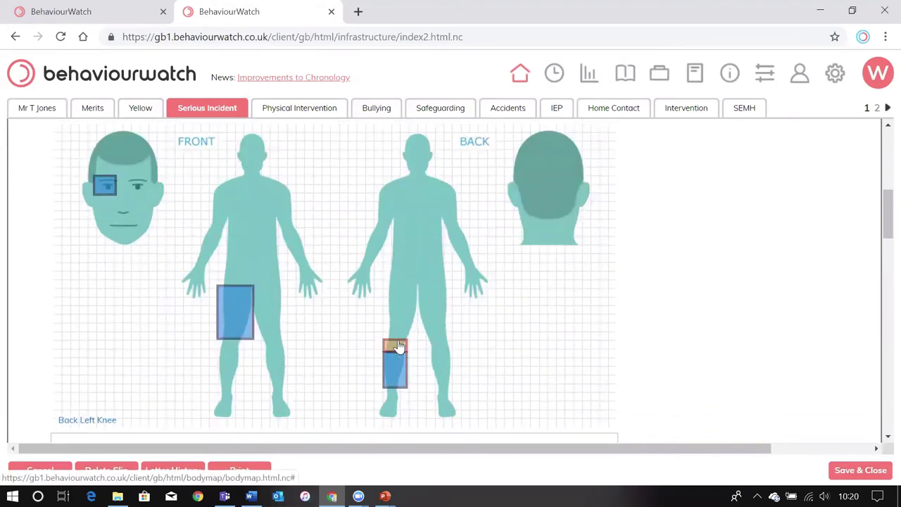
# - Mark Racist incident among the behaviours displayed by the student on the Serious Incident slip
pyautogui.scroll(-3, 510, 362)
pyautogui.scroll(-2, 512, 355)
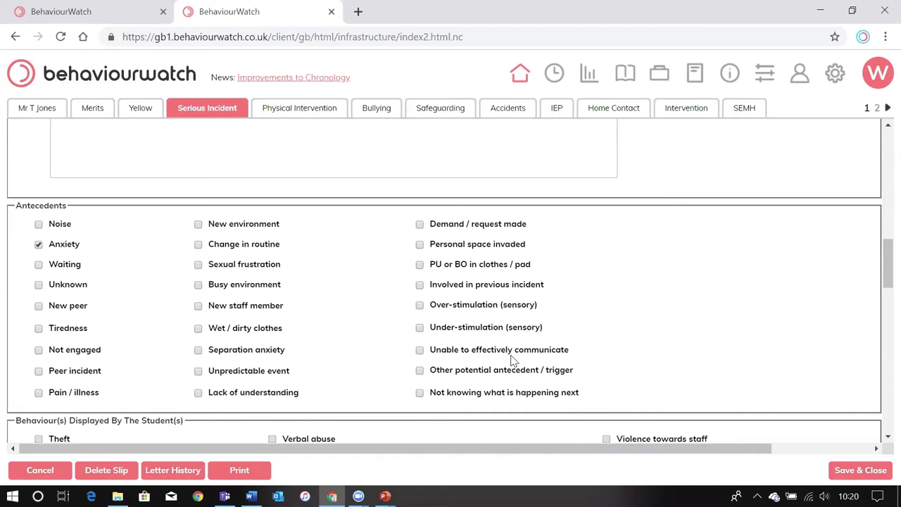
pyautogui.scroll(-2, 512, 361)
pyautogui.scroll(-2, 512, 360)
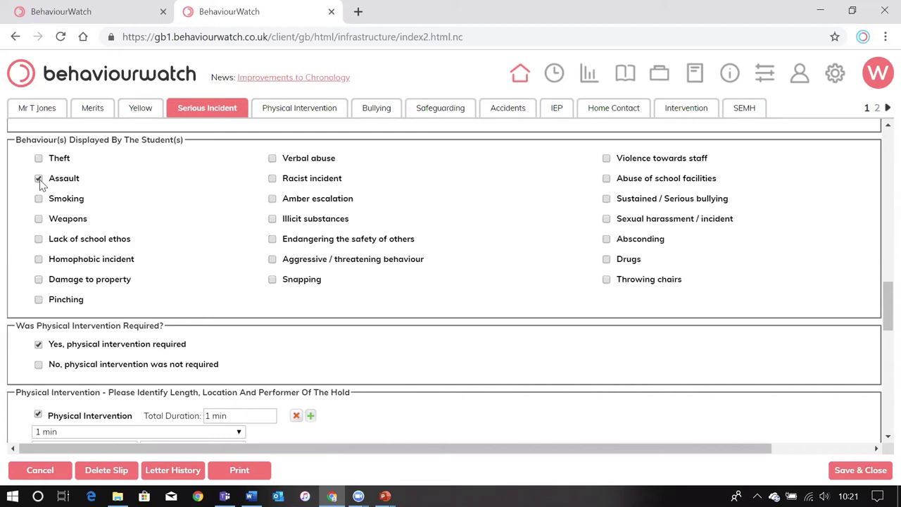
pyautogui.click(273, 179)
# - Enable Student Debrief and On Report in the Student Debrief section of the Serious Incident slip
pyautogui.scroll(-1, 386, 179)
pyautogui.scroll(-7, 386, 179)
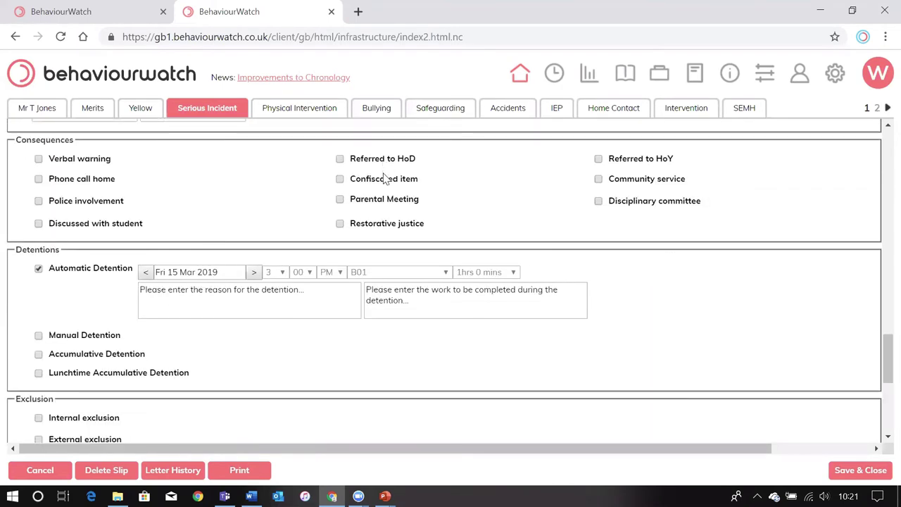
pyautogui.scroll(2, 386, 179)
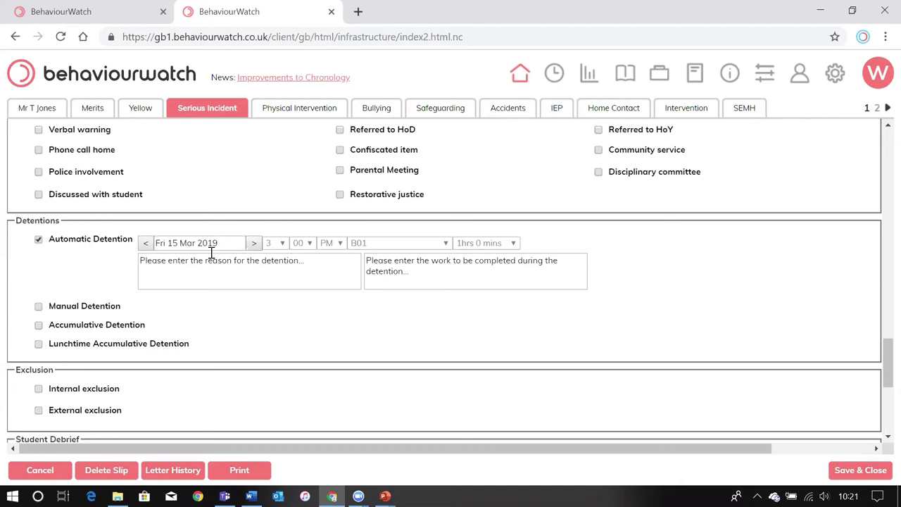
pyautogui.scroll(-2, 196, 334)
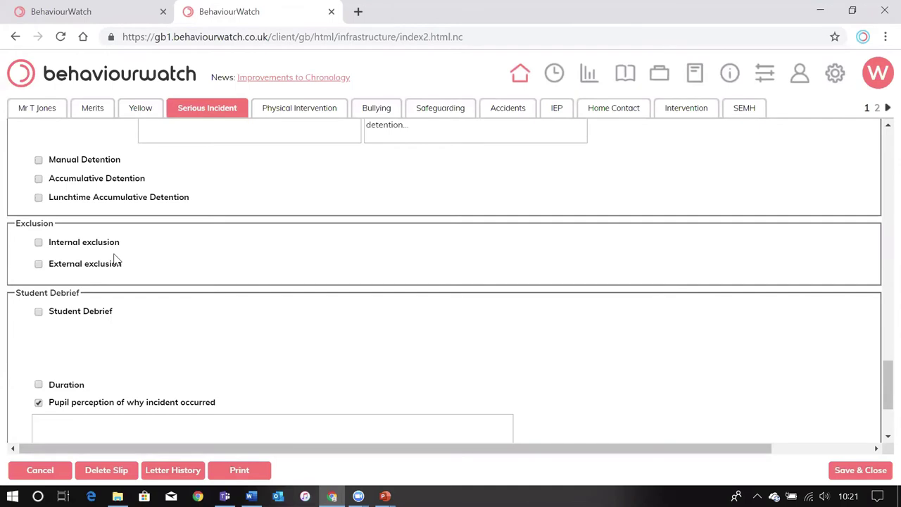
pyautogui.scroll(-1, 116, 260)
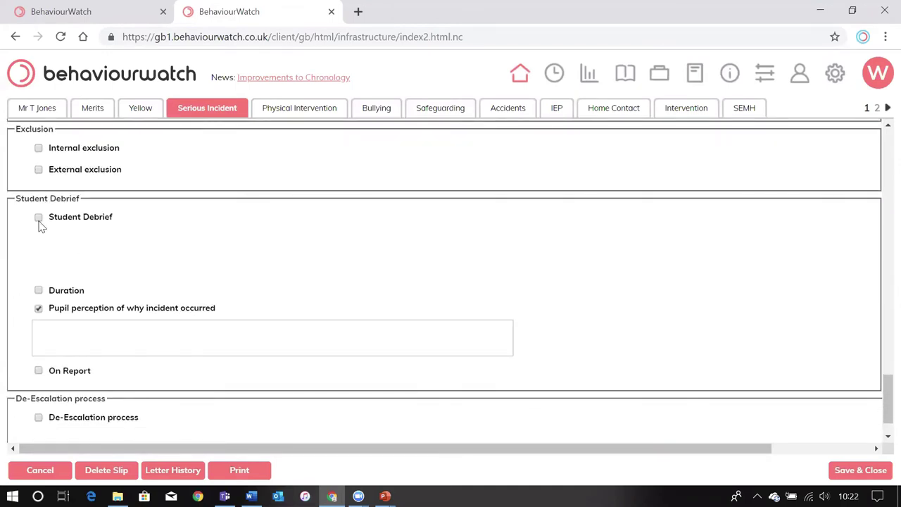
pyautogui.click(39, 219)
pyautogui.click(51, 240)
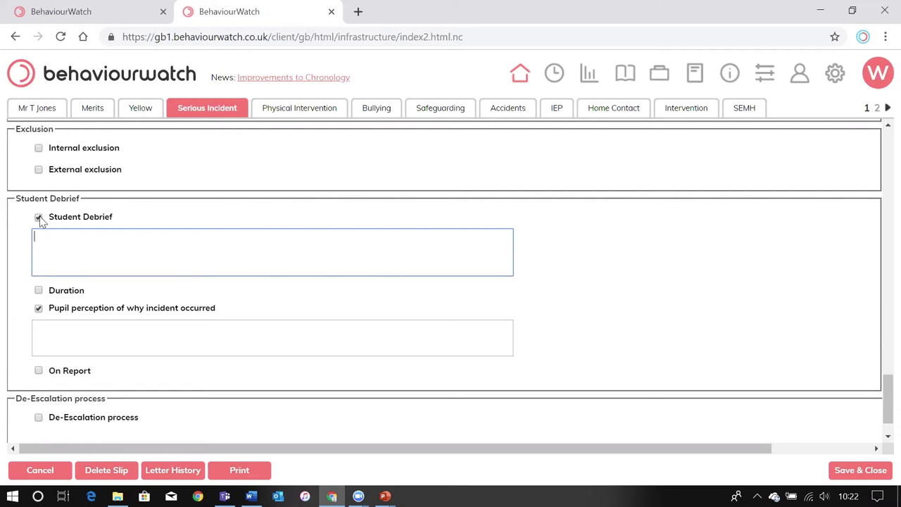
pyautogui.scroll(-1, 88, 318)
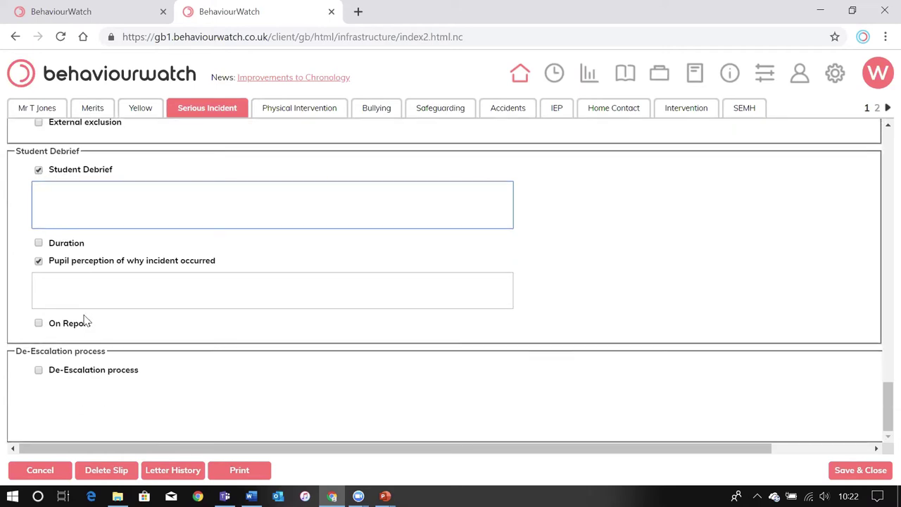
pyautogui.click(39, 324)
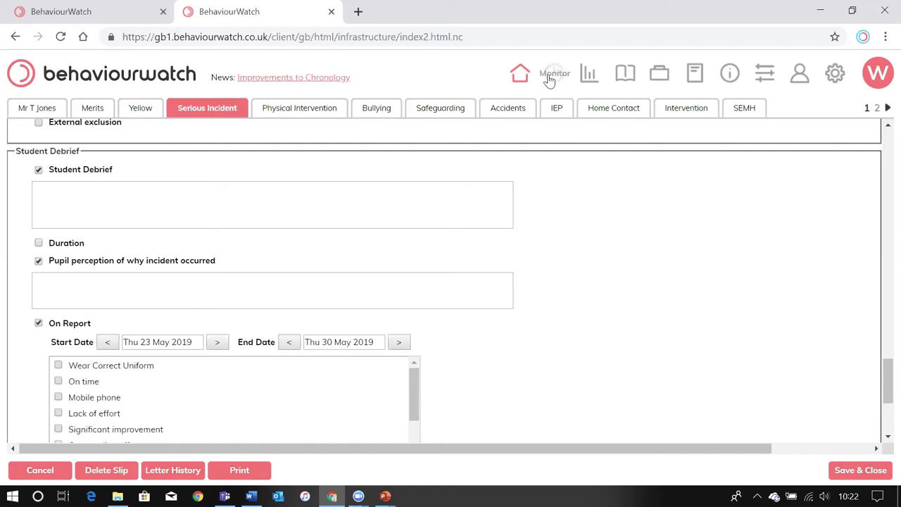
# - Leave the Serious Incident slip without saving and open the first listed Physical Intervention slip, dated 17 Oct 2018
pyautogui.click(310, 113)
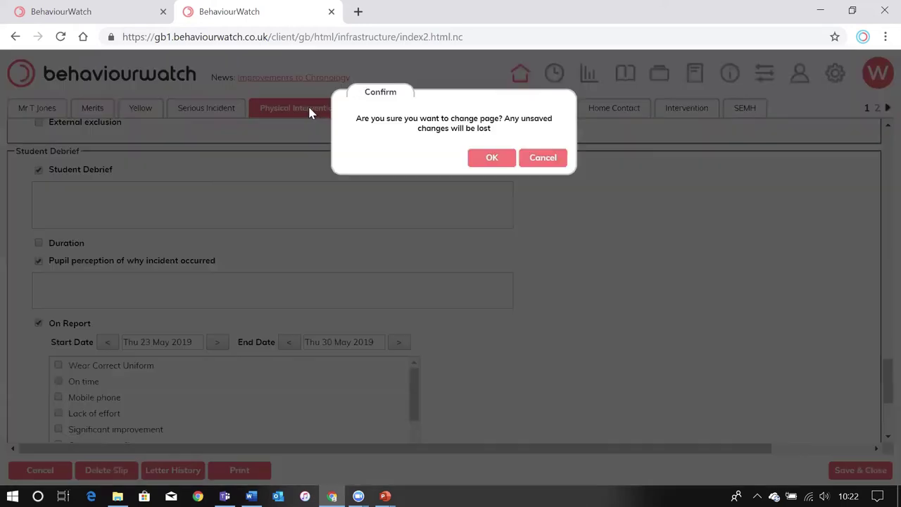
pyautogui.click(489, 160)
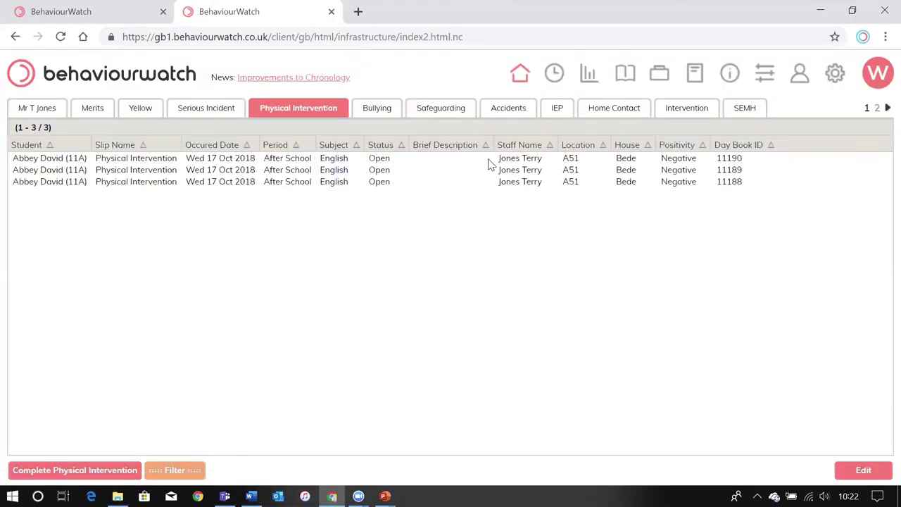
pyautogui.doubleClick(370, 158)
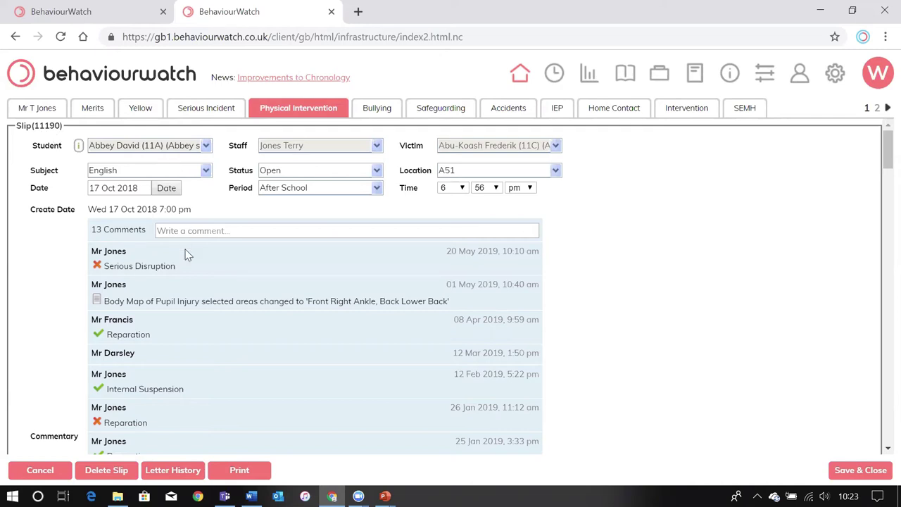
# - Review the slip's commentary history, behaviour, management, de-escalation techniques, nature of risk and incident description sections
pyautogui.scroll(-1, 200, 305)
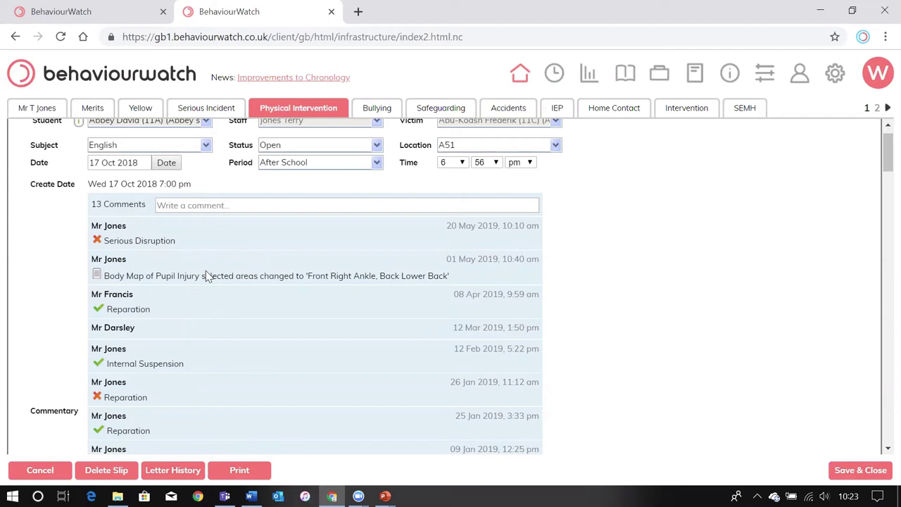
pyautogui.scroll(-3, 206, 275)
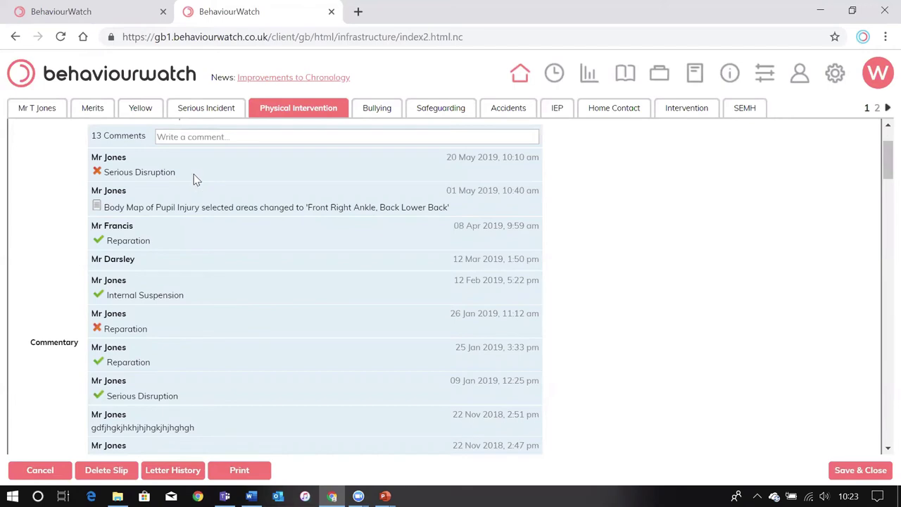
pyautogui.scroll(-1, 194, 174)
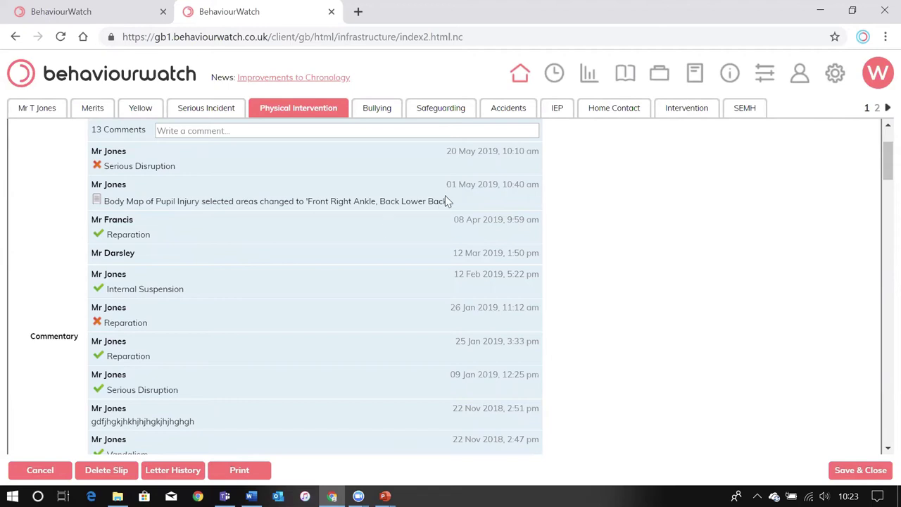
pyautogui.scroll(-1, 383, 299)
pyautogui.scroll(-5, 381, 298)
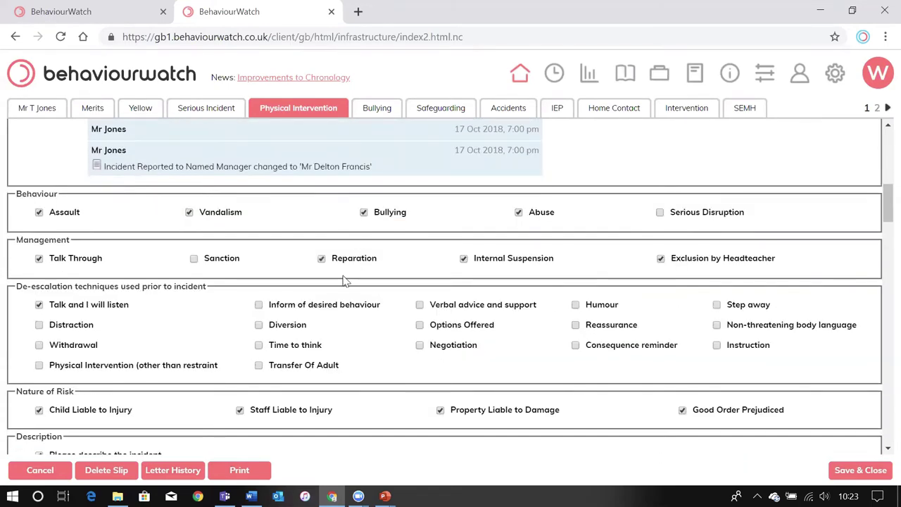
pyautogui.scroll(-1, 345, 284)
pyautogui.scroll(-3, 345, 284)
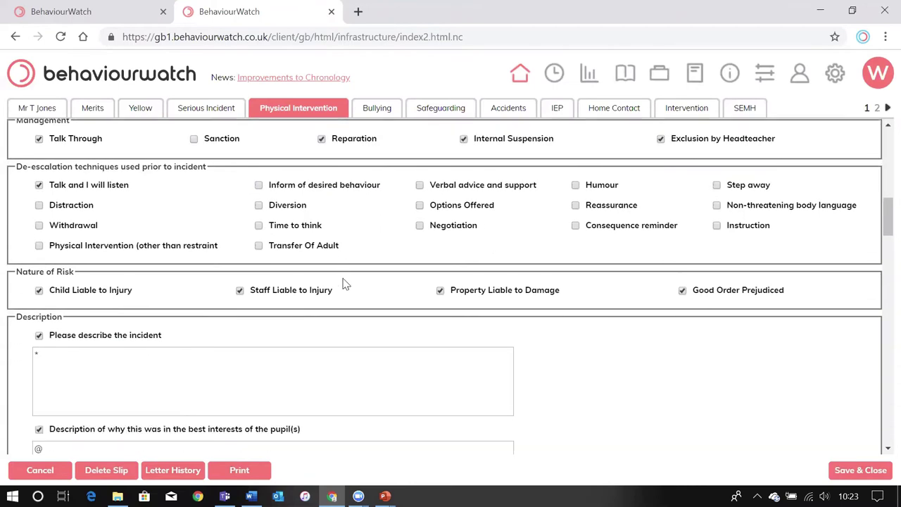
pyautogui.scroll(-2, 322, 315)
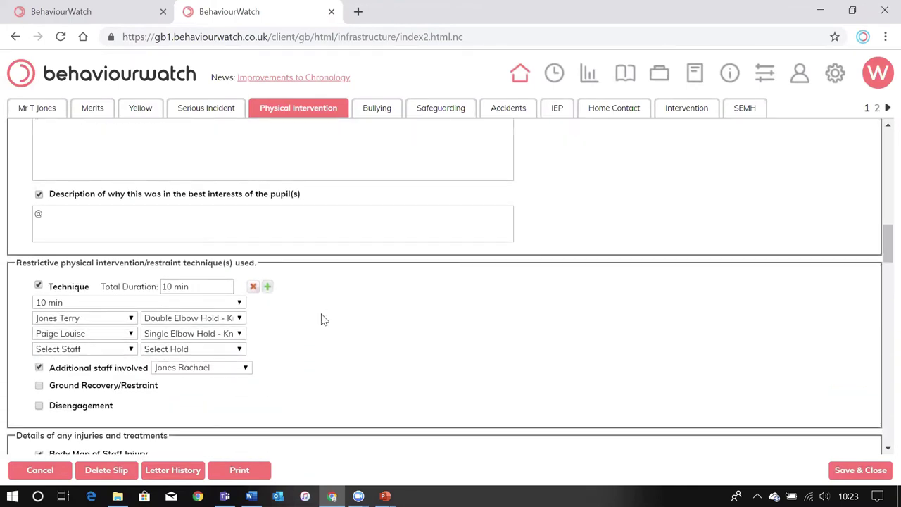
# - View the hold options for the first staff member without changing the selection, and add and remove extra restraint technique entries
pyautogui.click(228, 261)
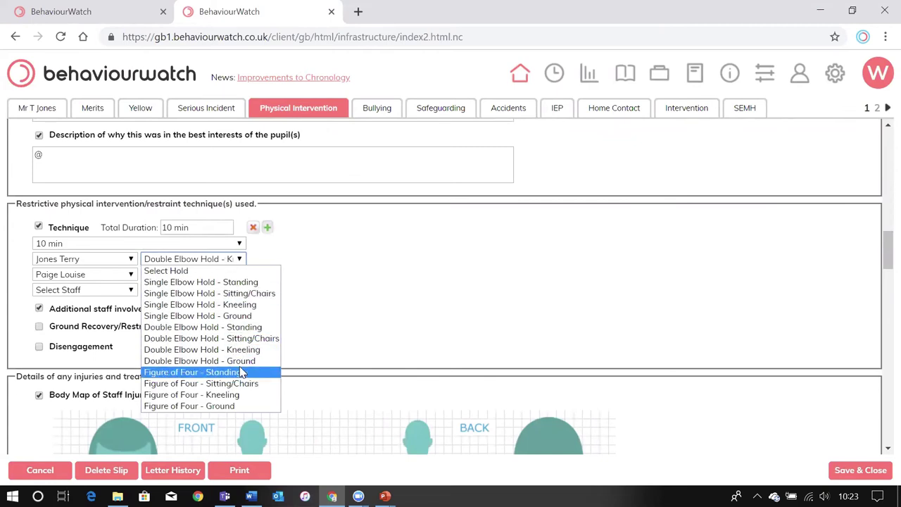
pyautogui.click(305, 355)
pyautogui.click(267, 232)
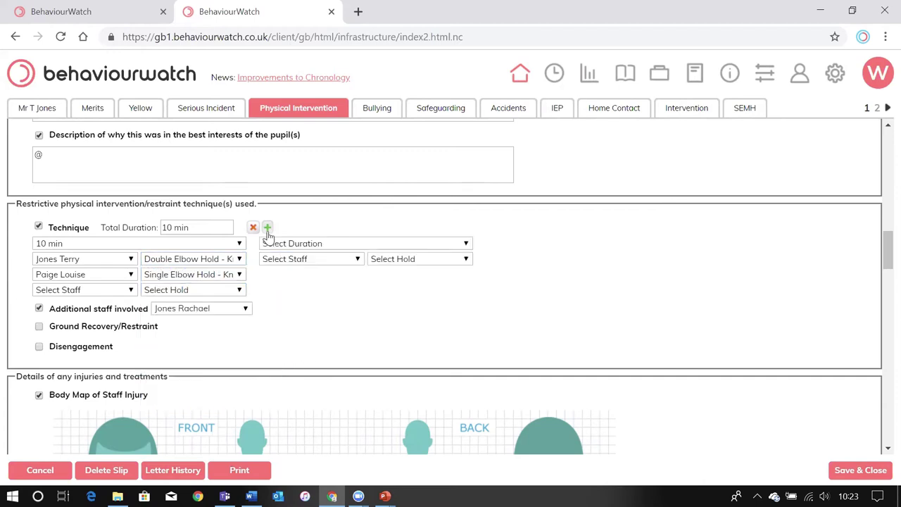
pyautogui.click(268, 232)
pyautogui.click(253, 229)
pyautogui.click(253, 228)
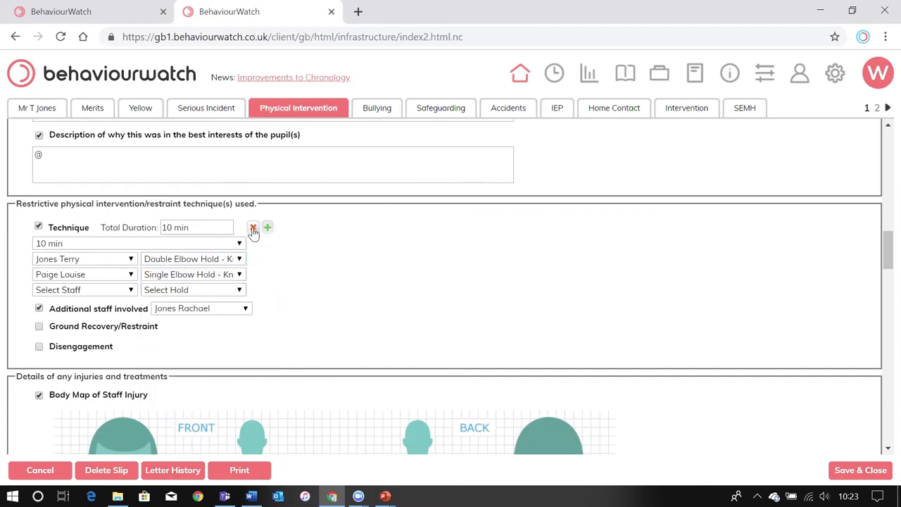
# - Examine the staff and pupil injury body maps, the Medical Treatment required options and the Final Section without changing anything
pyautogui.scroll(-2, 304, 331)
pyautogui.scroll(-2, 304, 330)
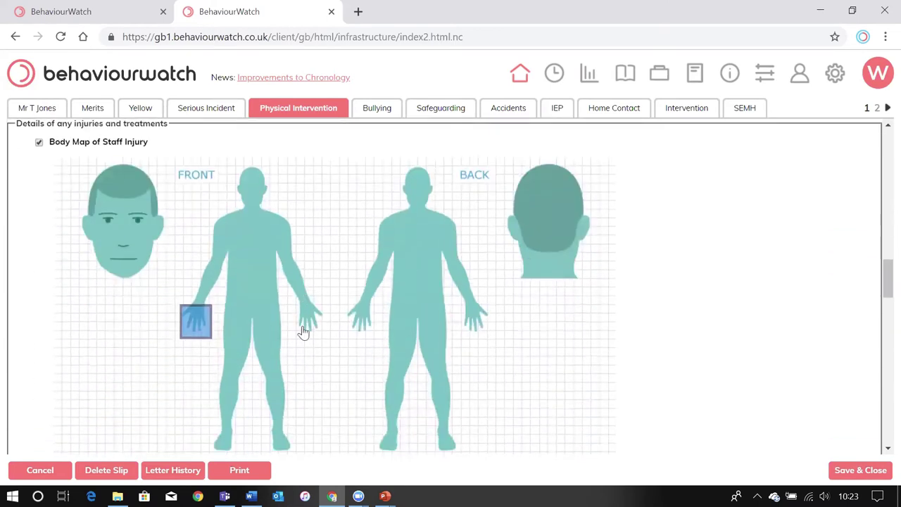
pyautogui.scroll(1, 303, 331)
pyautogui.scroll(-2, 303, 331)
pyautogui.scroll(-6, 303, 330)
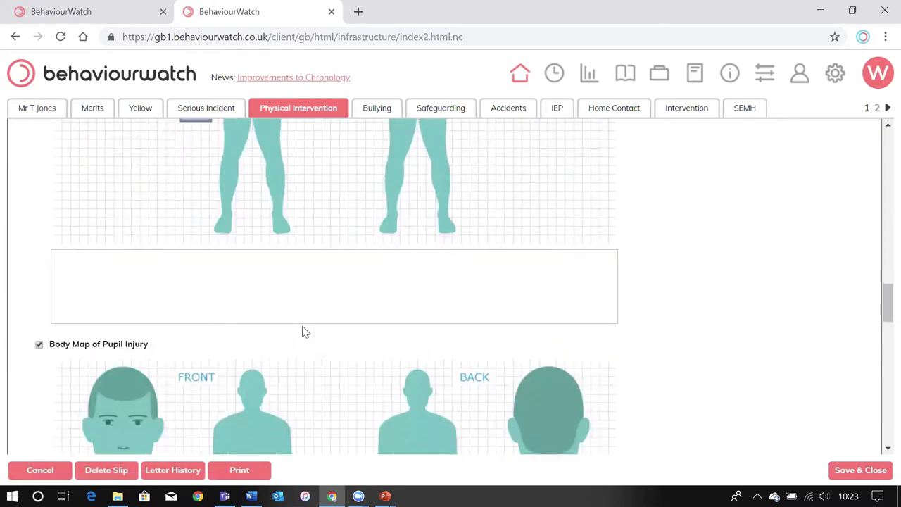
pyautogui.scroll(-4, 304, 330)
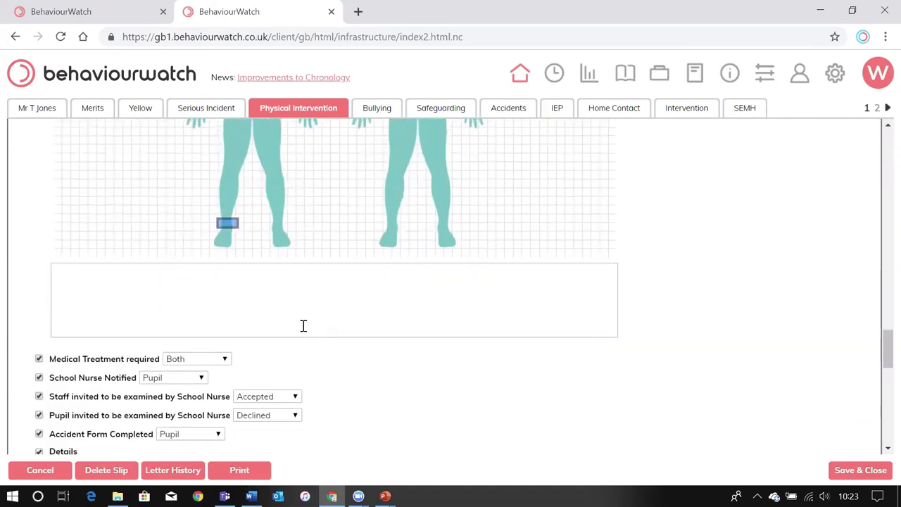
pyautogui.click(216, 264)
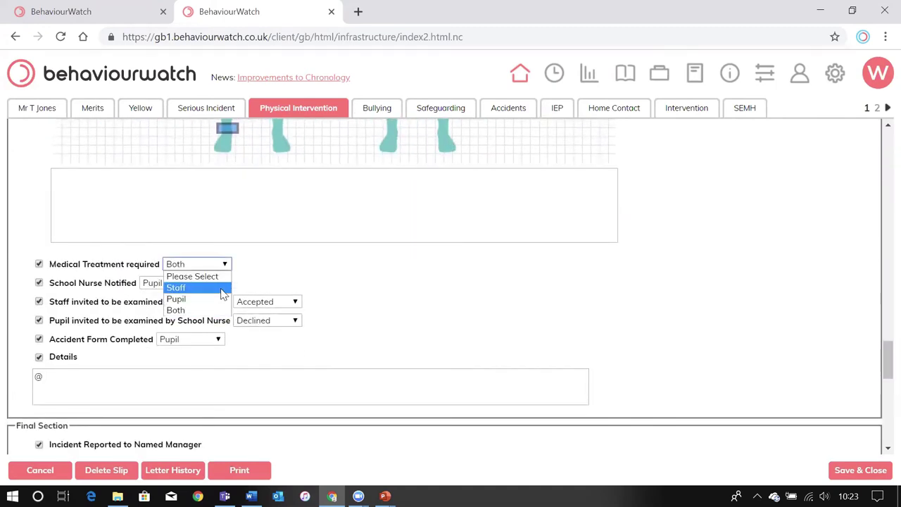
pyautogui.click(339, 285)
pyautogui.scroll(-3, 340, 284)
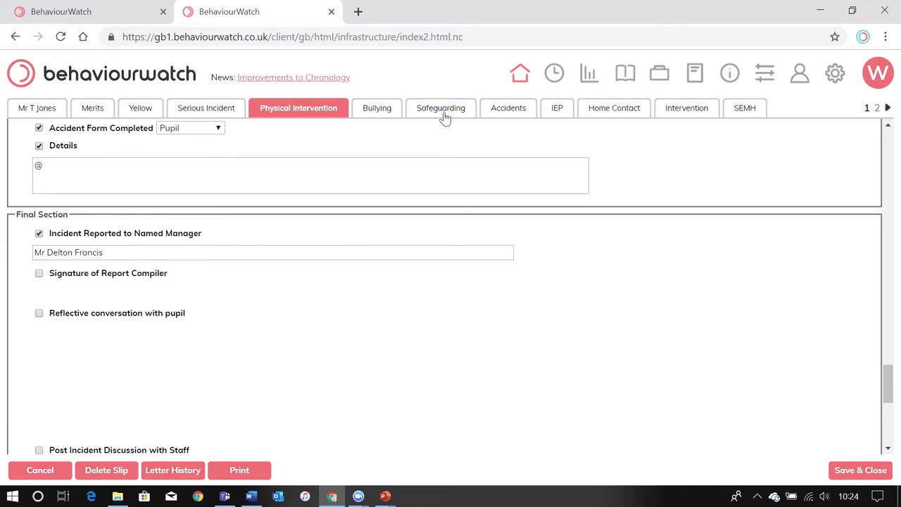
# - Open the Safeguarding slip list and start a new Safeguarding slip
pyautogui.moveTo(445, 116)
pyautogui.click(448, 109)
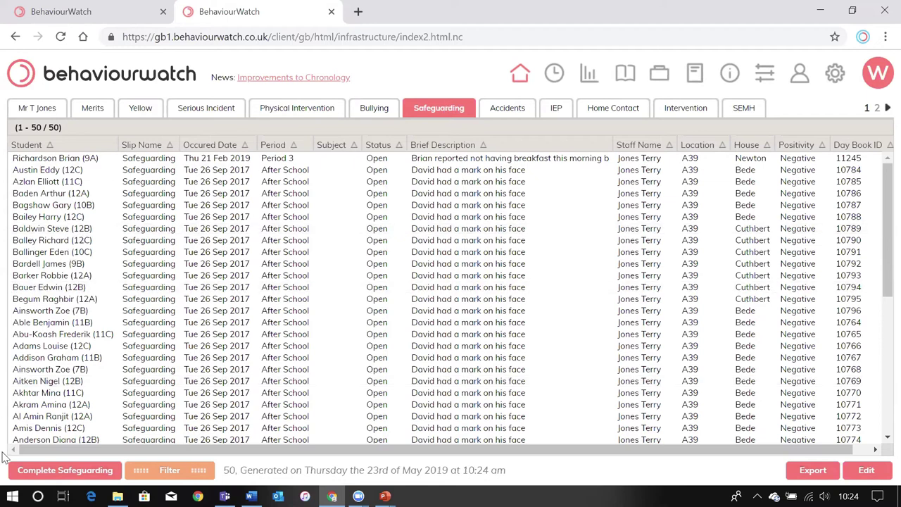
pyautogui.click(58, 477)
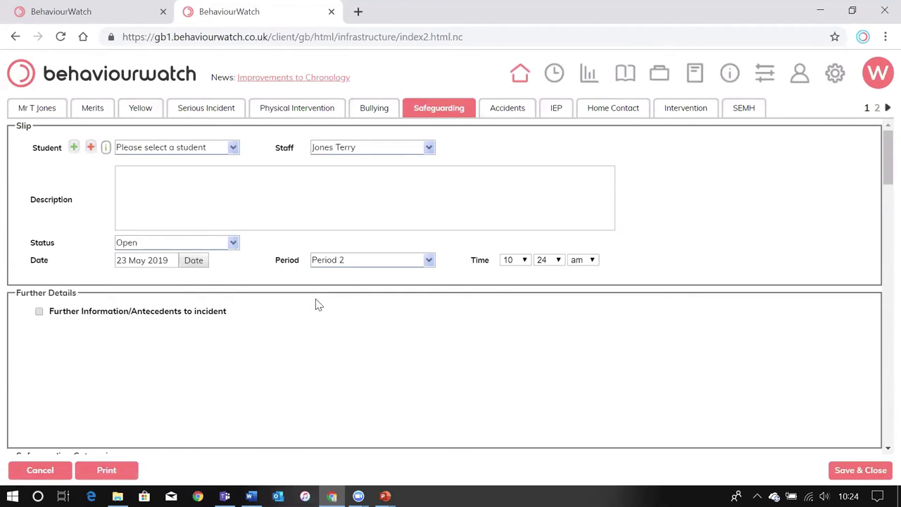
# - Examine the blank Safeguarding slip's Further Details, Safeguarding Categories, Locations, Body Map, DSL Notified, and Concerns and Actions sections
pyautogui.scroll(-3, 317, 304)
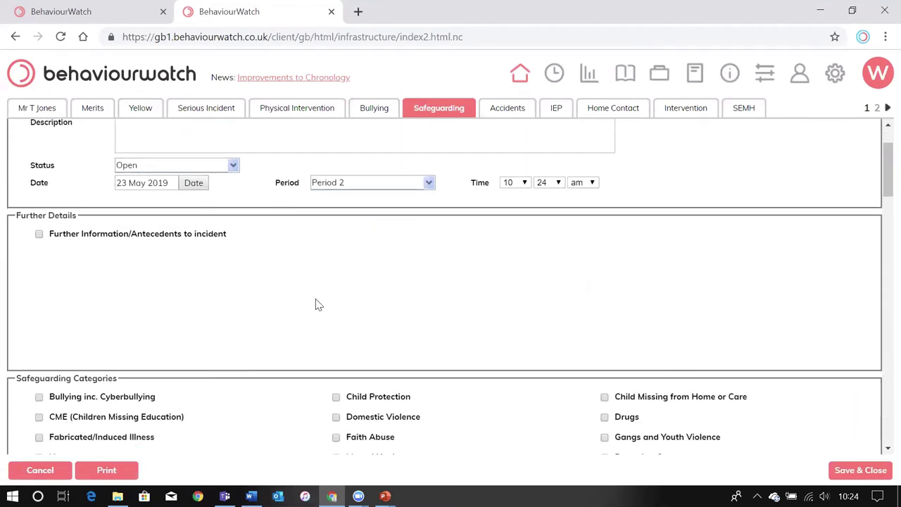
pyautogui.scroll(-3, 317, 304)
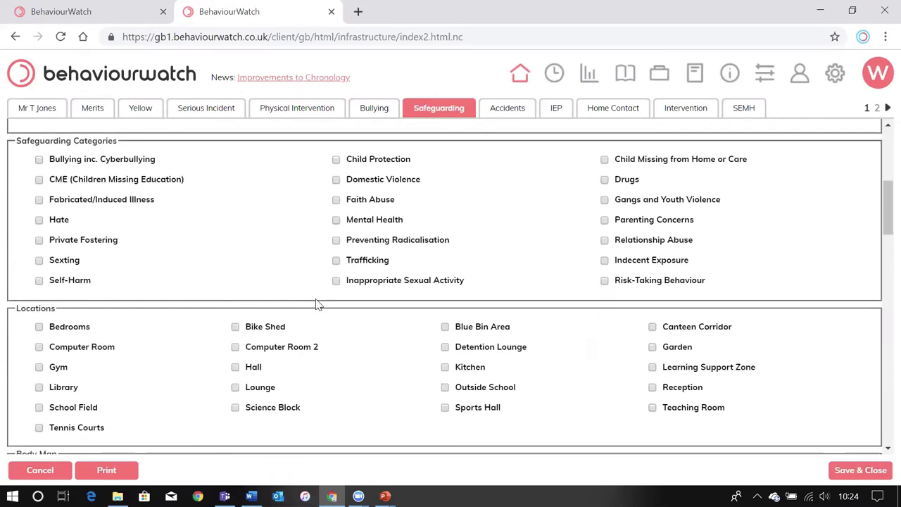
pyautogui.scroll(-3, 317, 304)
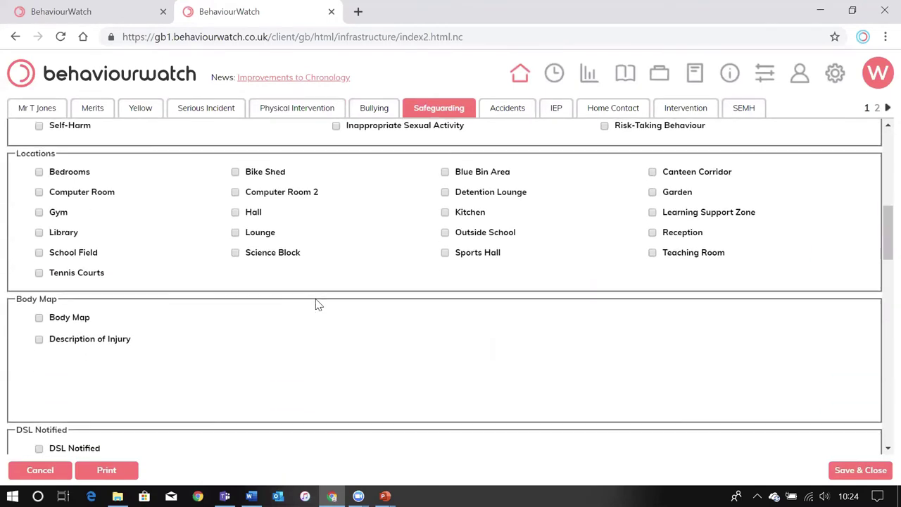
pyautogui.scroll(-2, 317, 304)
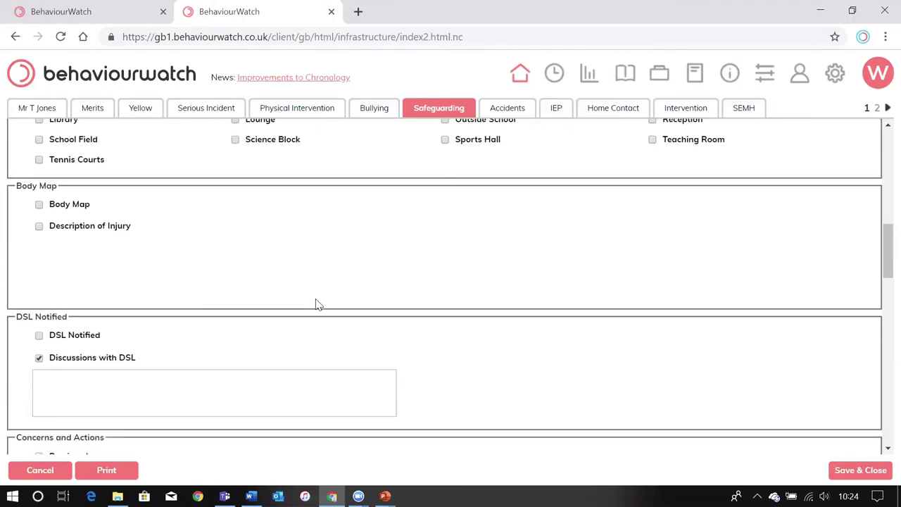
pyautogui.scroll(-3, 235, 296)
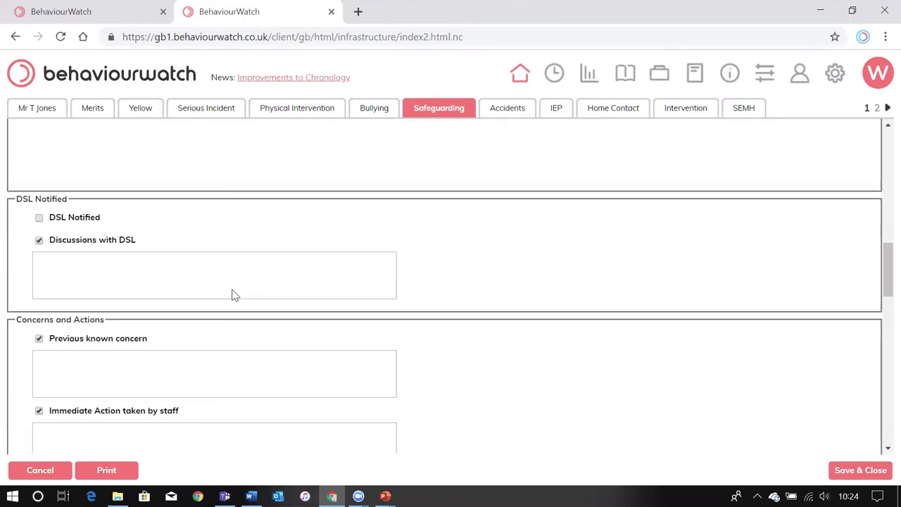
pyautogui.scroll(-1, 234, 296)
pyautogui.scroll(1, 234, 296)
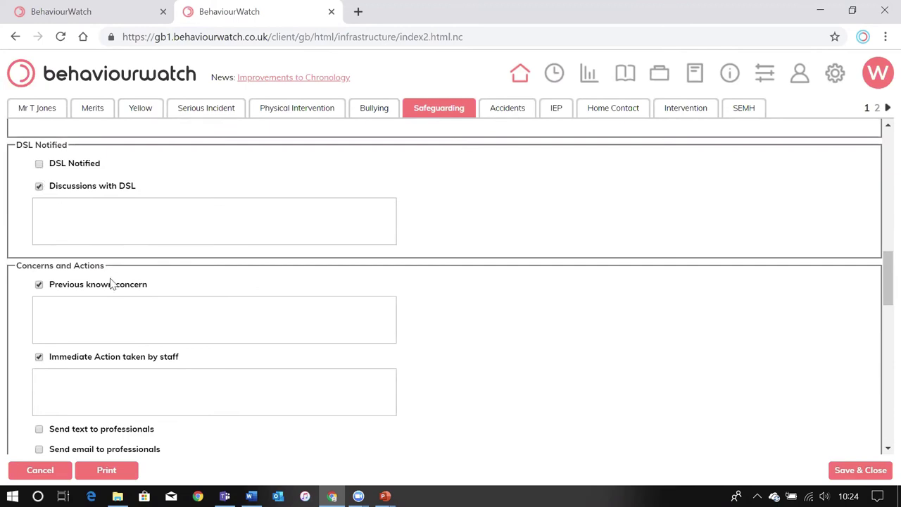
pyautogui.scroll(-1, 134, 345)
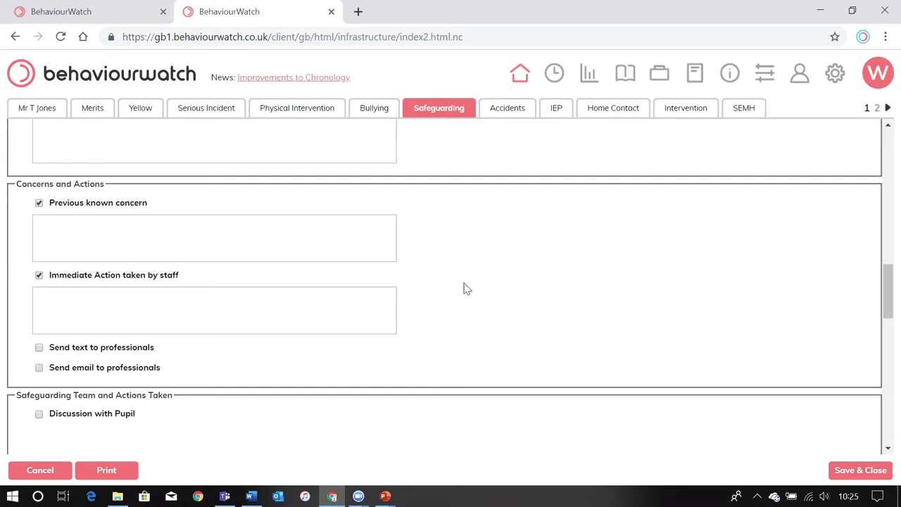
# - Open the Incidents Over Time behaviour report and turn off the totals in its chart
pyautogui.scroll(1, 505, 291)
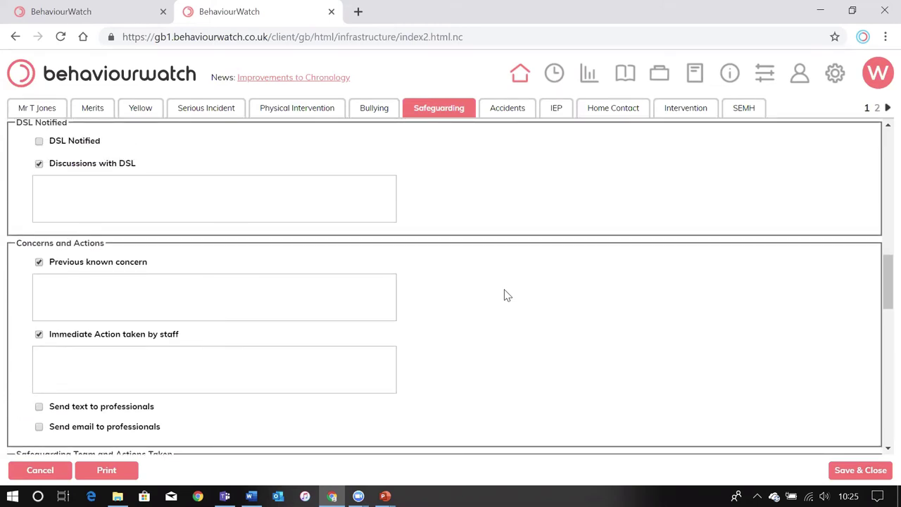
pyautogui.scroll(2, 504, 291)
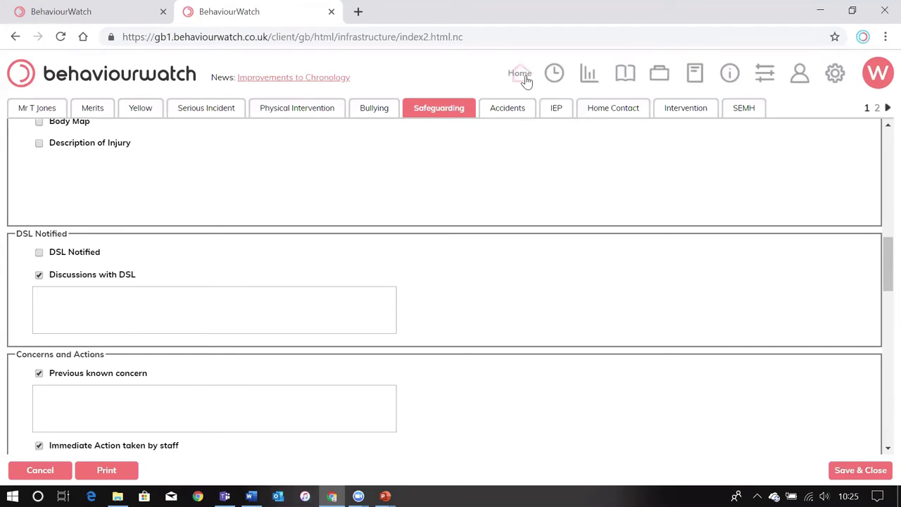
pyautogui.click(584, 81)
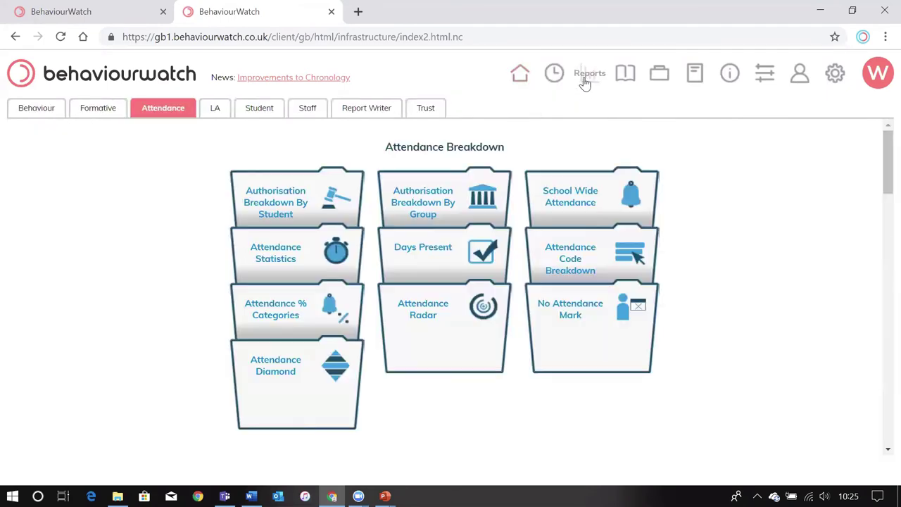
pyautogui.click(38, 115)
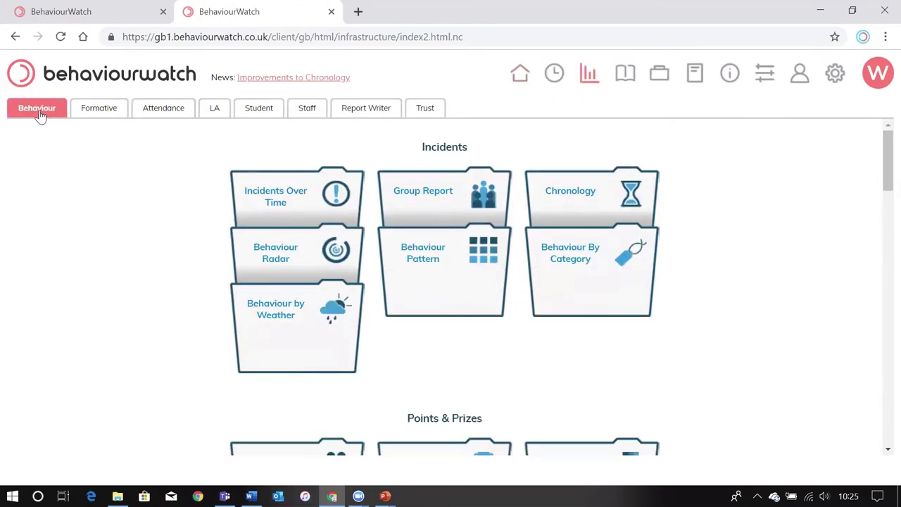
pyautogui.scroll(-1, 81, 252)
pyautogui.click(322, 206)
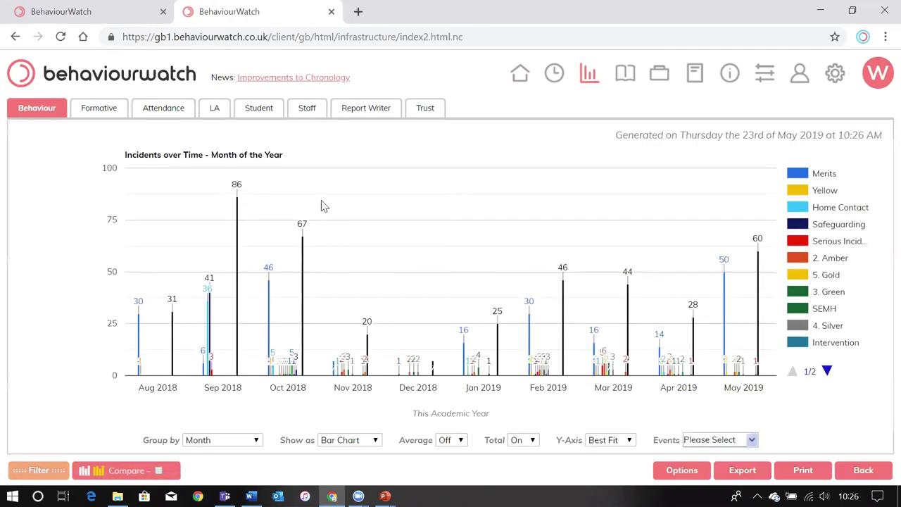
pyautogui.click(532, 439)
pyautogui.click(534, 464)
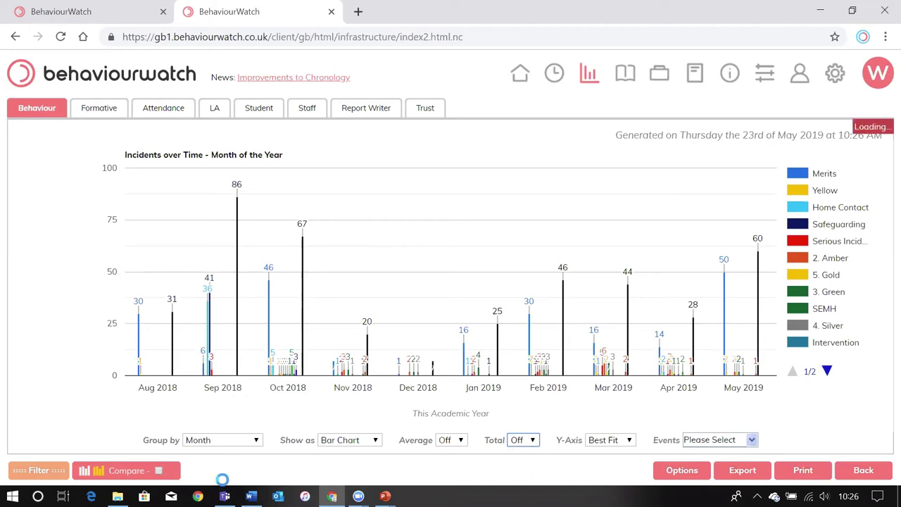
# - Filter the Incidents Over Time report to the first listed student, Serious Incident slips and Academic Year 2015-16
pyautogui.click(52, 477)
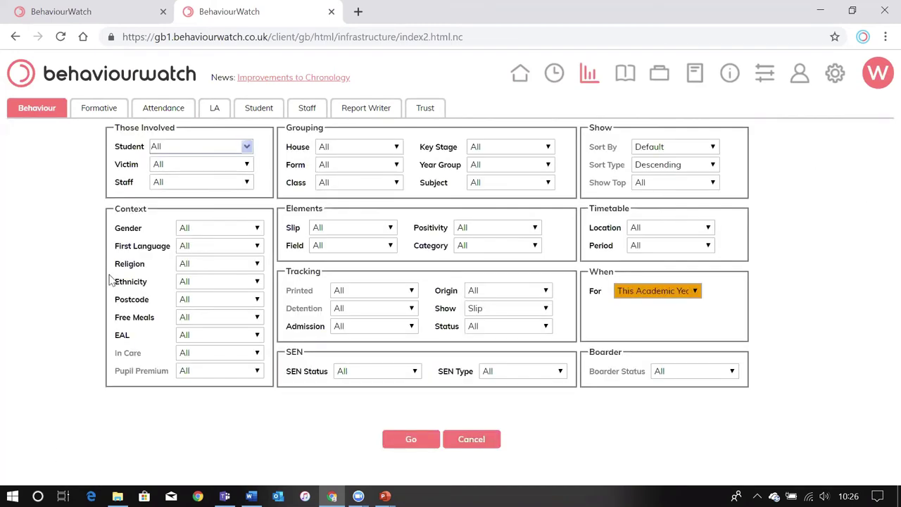
pyautogui.click(218, 146)
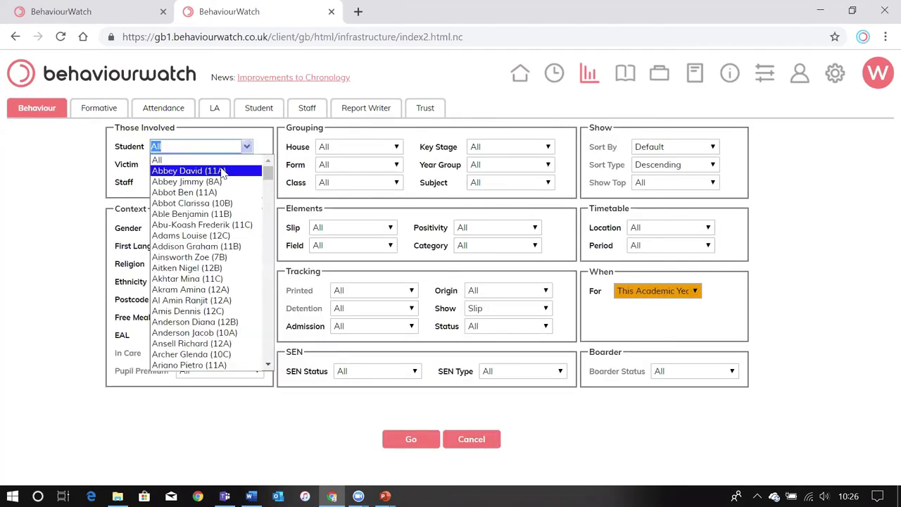
pyautogui.click(222, 172)
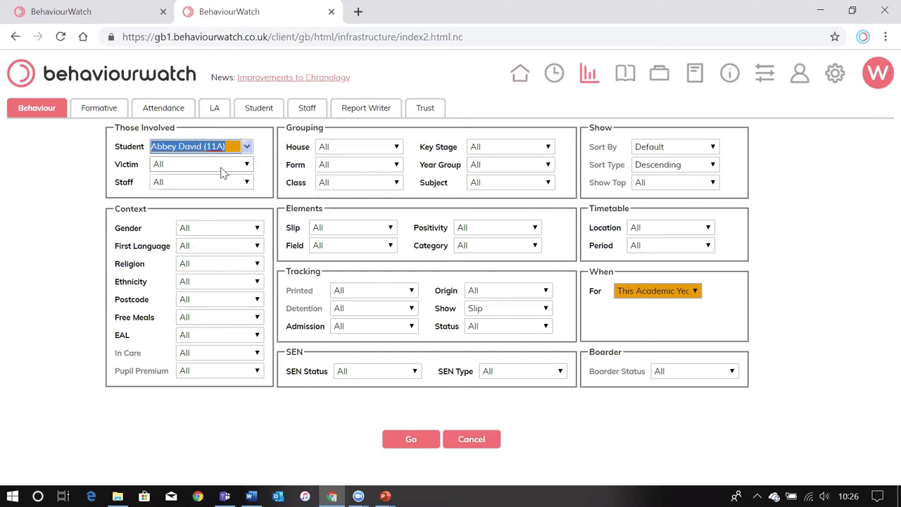
pyautogui.click(348, 227)
pyautogui.scroll(-3, 345, 366)
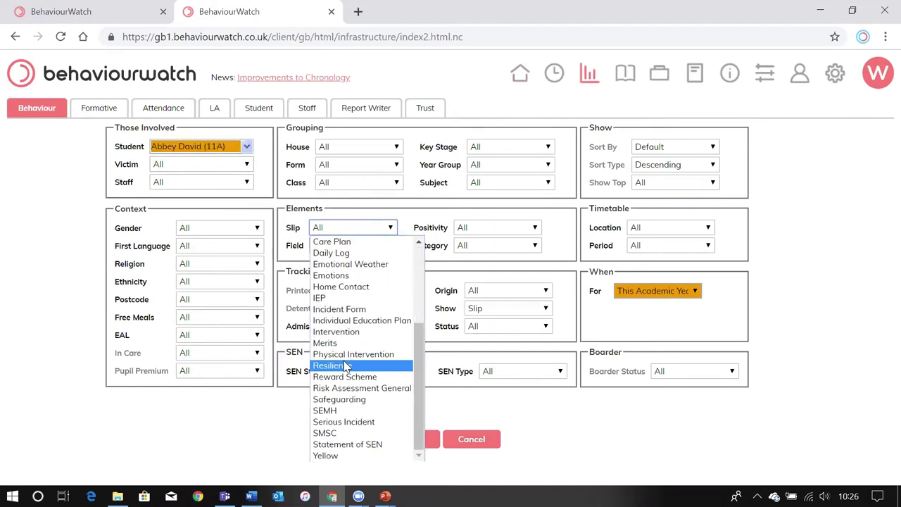
pyautogui.click(360, 430)
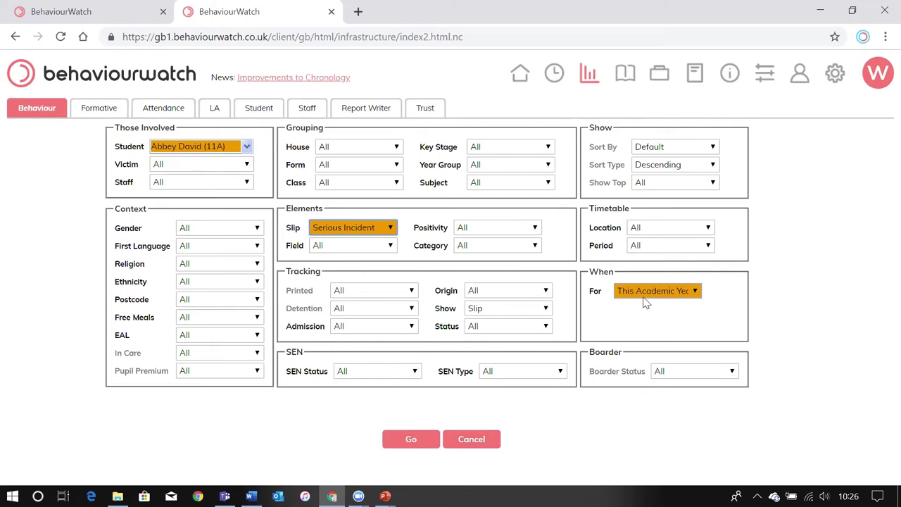
pyautogui.click(646, 294)
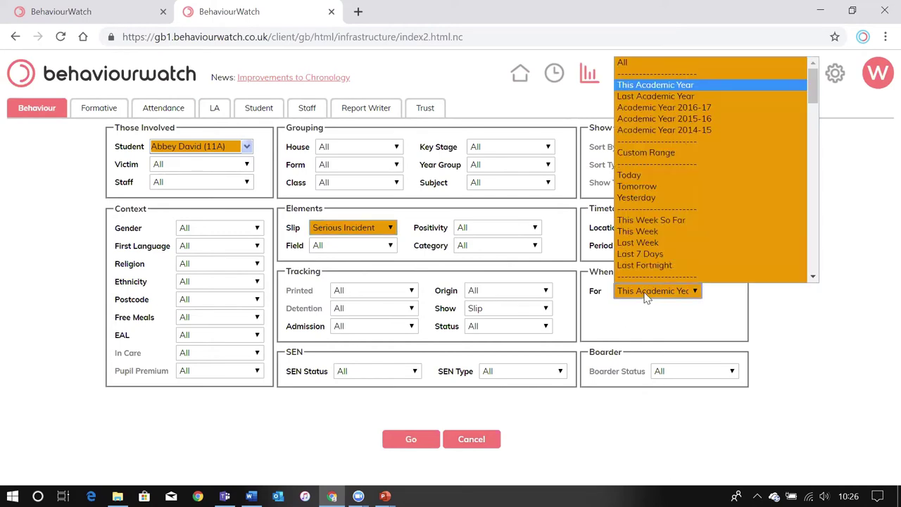
pyautogui.click(708, 119)
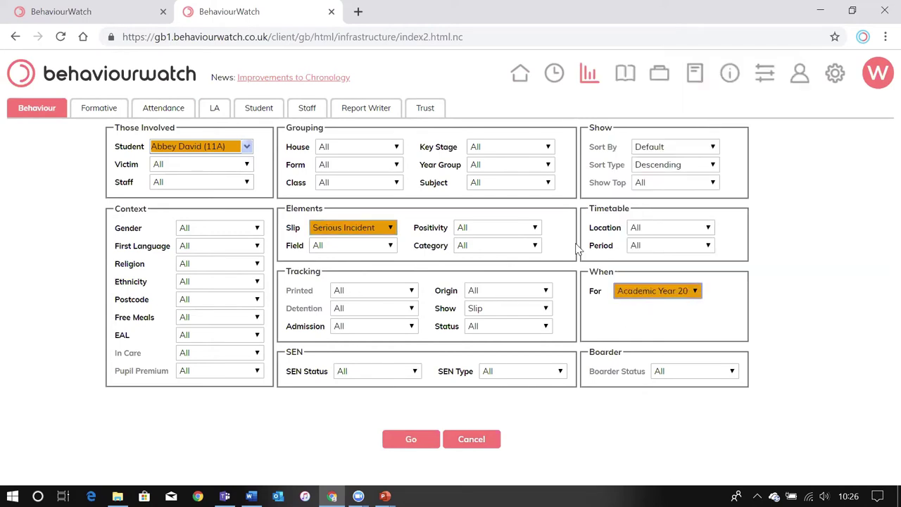
pyautogui.click(416, 439)
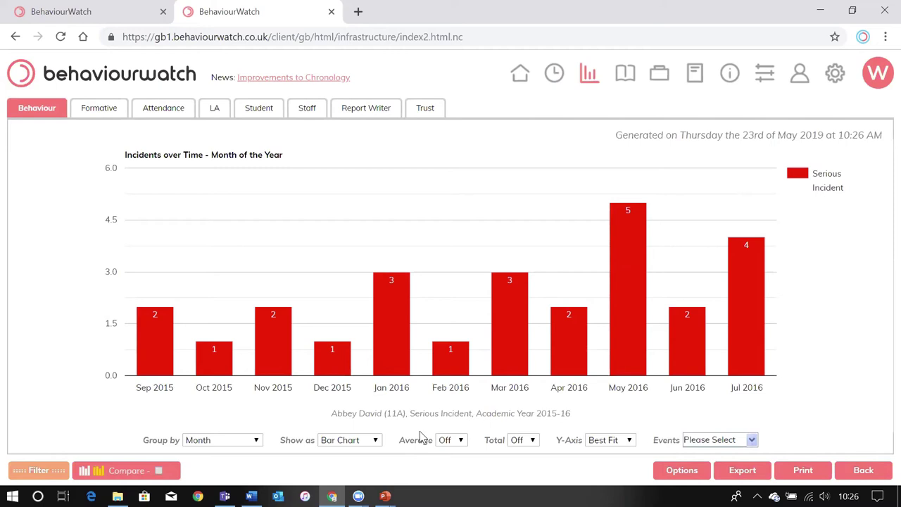
# - Compare against the same student's Serious Incident slips for Academic Year 2014-15 as filter B, and show the comparison as an Area Graph
pyautogui.click(159, 471)
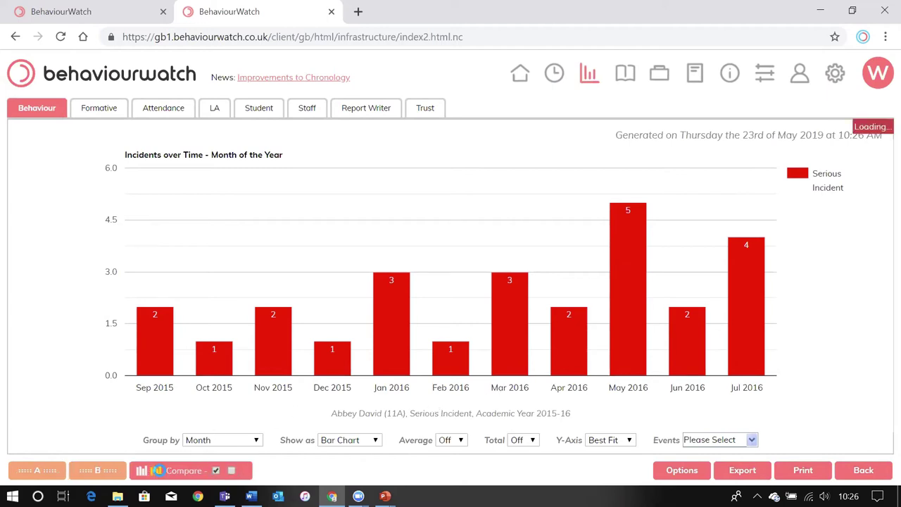
pyautogui.click(101, 473)
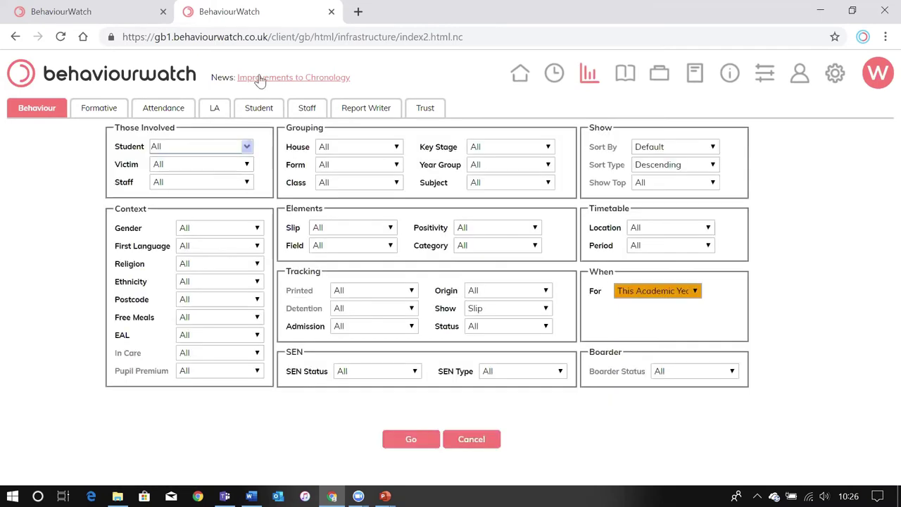
pyautogui.click(227, 148)
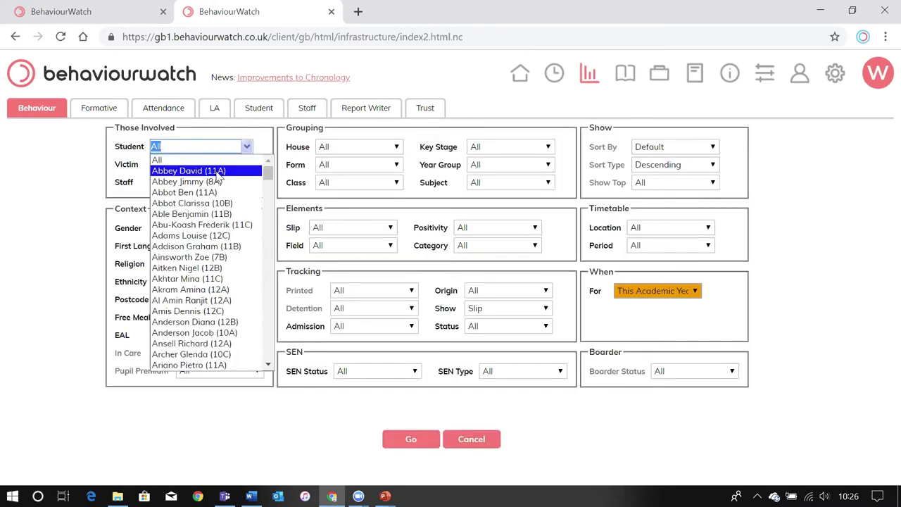
pyautogui.click(220, 172)
pyautogui.click(385, 226)
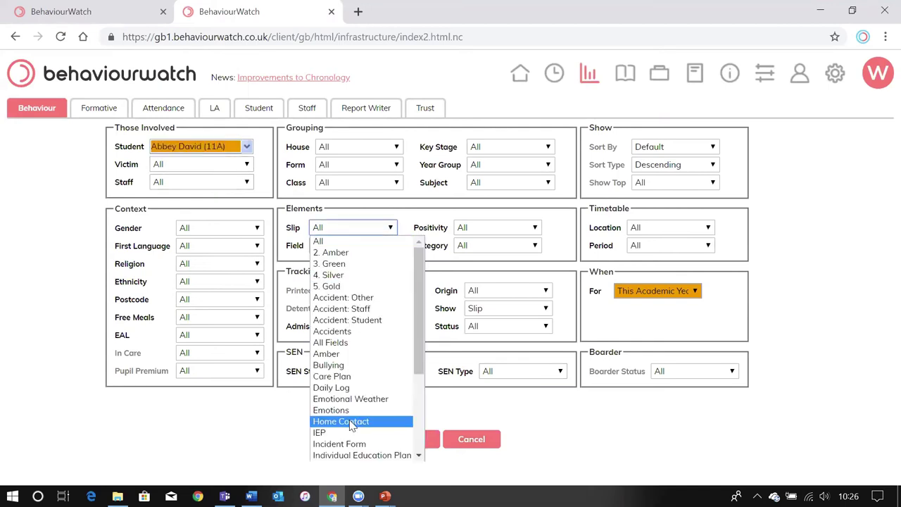
pyautogui.scroll(-3, 370, 422)
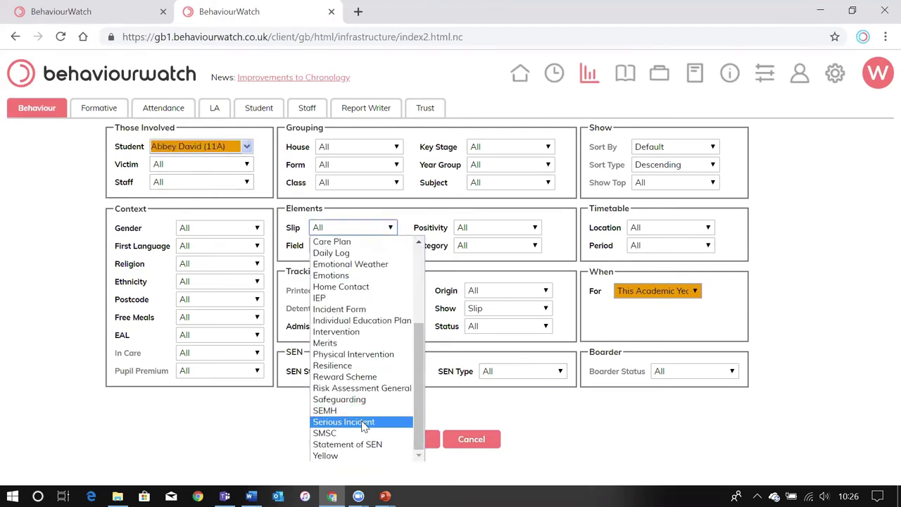
pyautogui.click(364, 422)
pyautogui.click(655, 292)
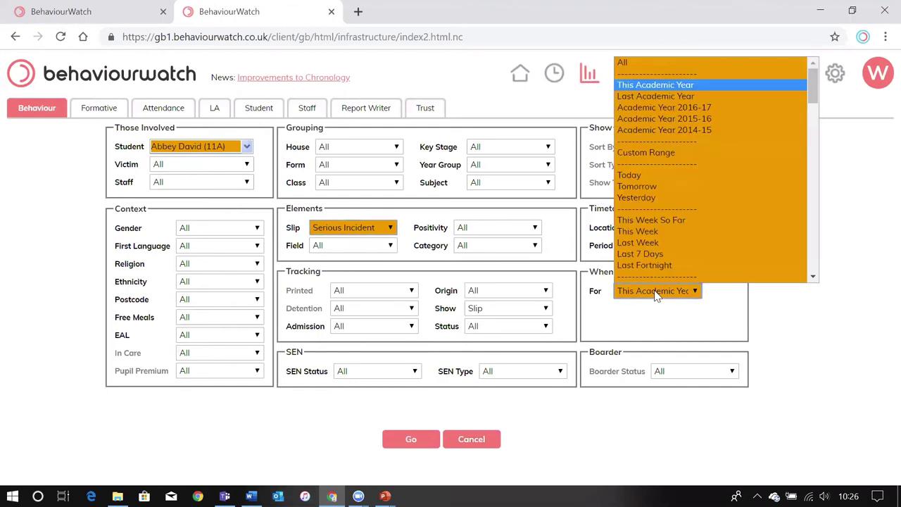
pyautogui.click(679, 131)
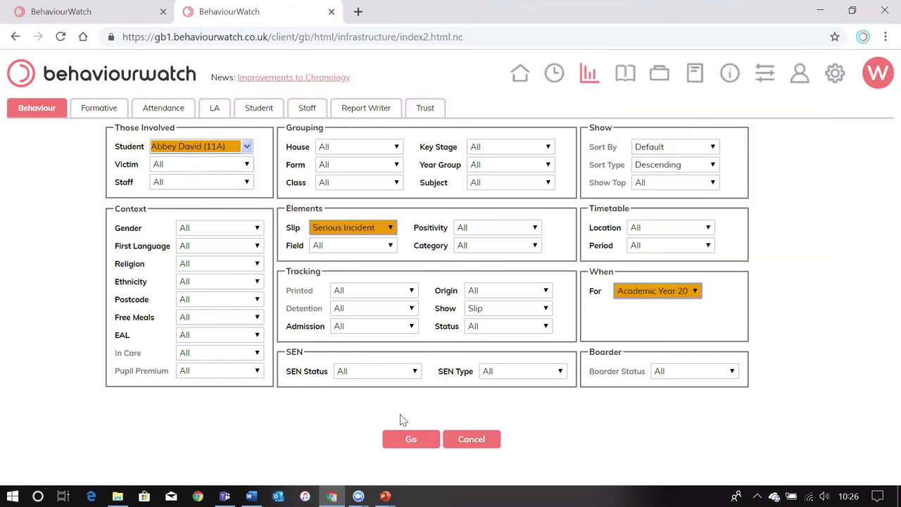
pyautogui.click(411, 439)
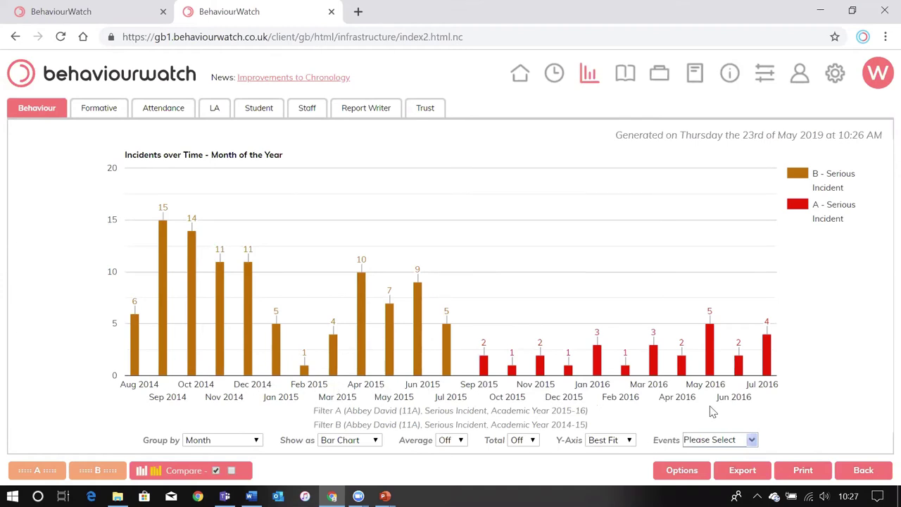
pyautogui.click(378, 441)
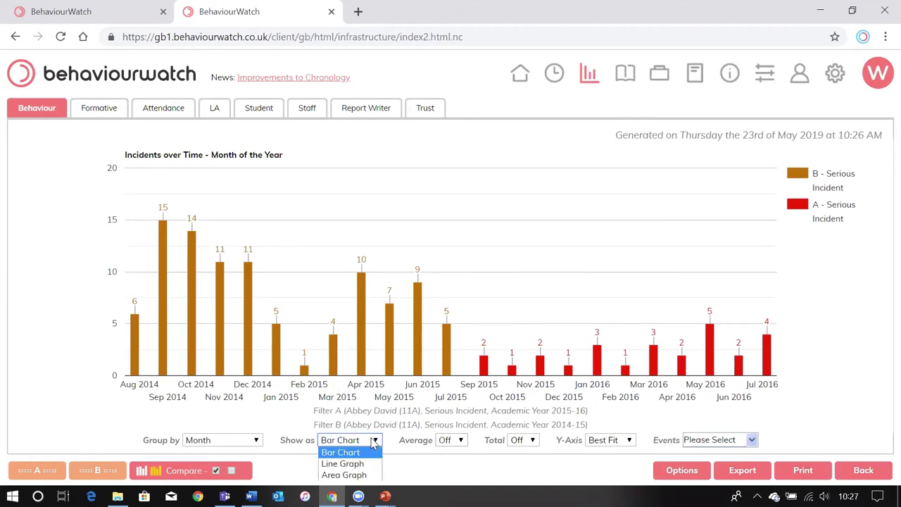
pyautogui.click(364, 475)
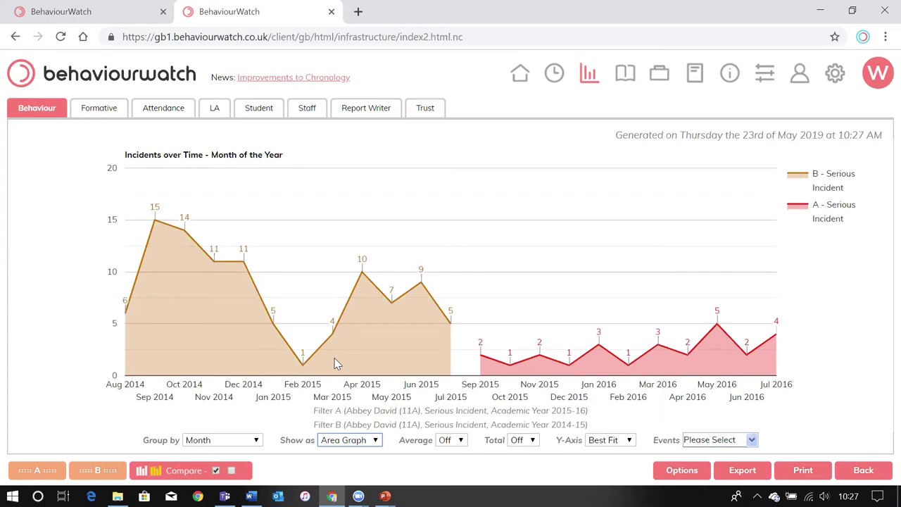
# - Open the behaviour Group Report and break down its slip distribution by Incident
pyautogui.click(47, 111)
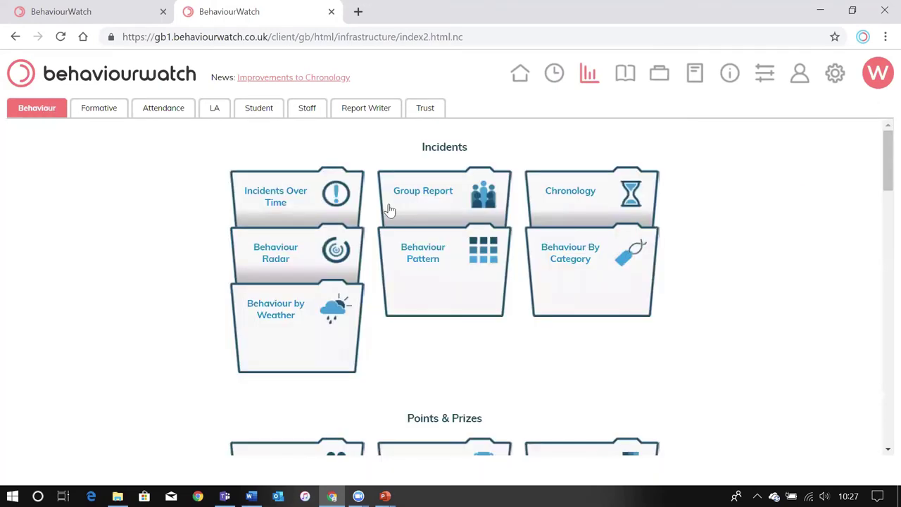
pyautogui.click(451, 213)
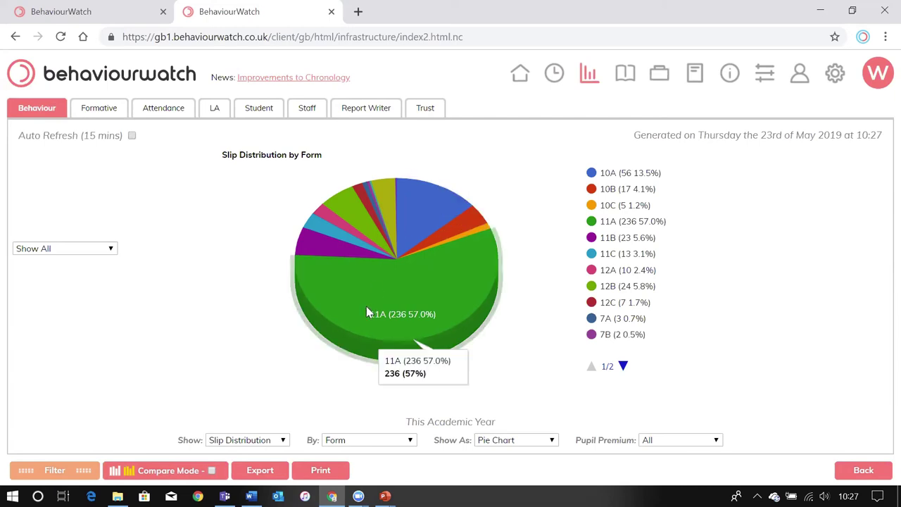
pyautogui.click(380, 443)
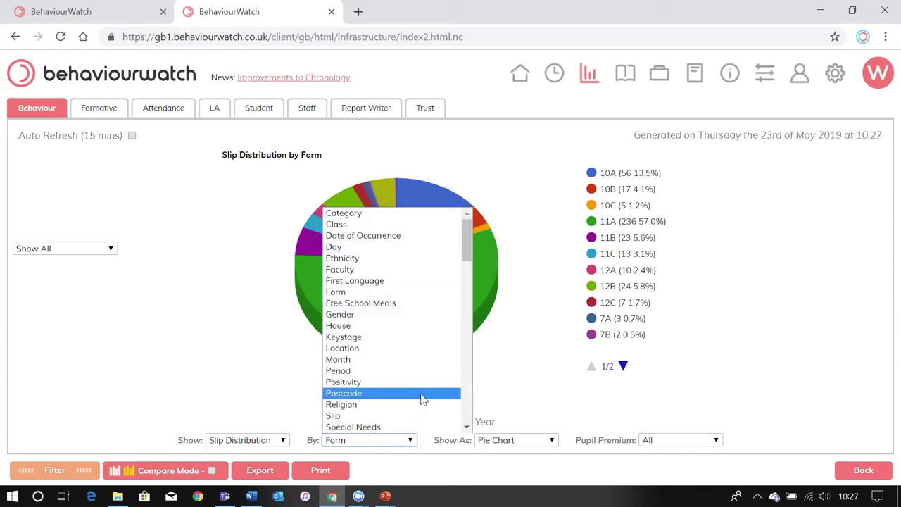
pyautogui.scroll(-5, 423, 399)
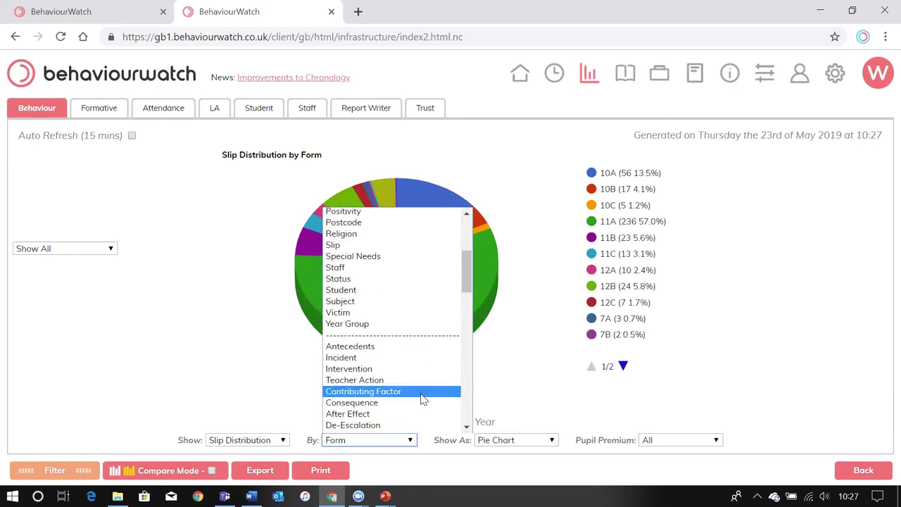
pyautogui.click(384, 358)
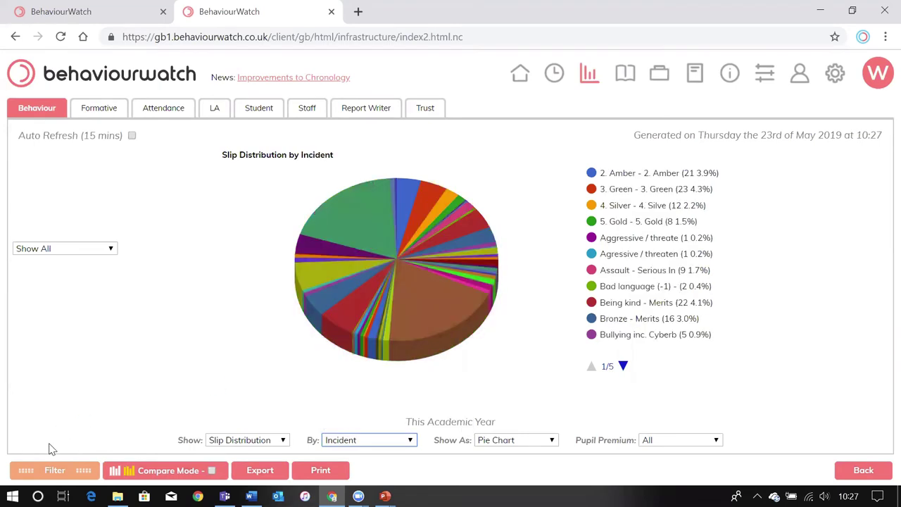
# - Filter the Group Report to the first listed student, Negative positivity and Academic Year 2015-16
pyautogui.click(55, 471)
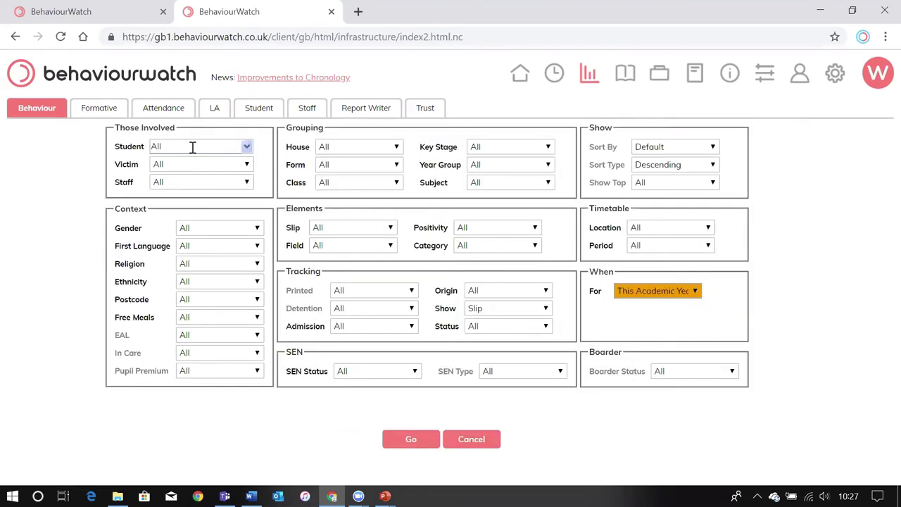
pyautogui.click(193, 146)
pyautogui.click(196, 171)
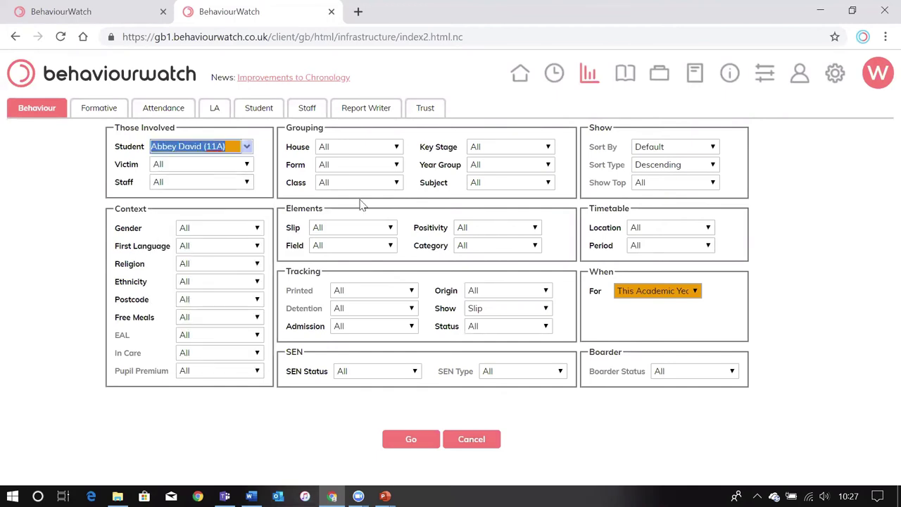
pyautogui.click(525, 229)
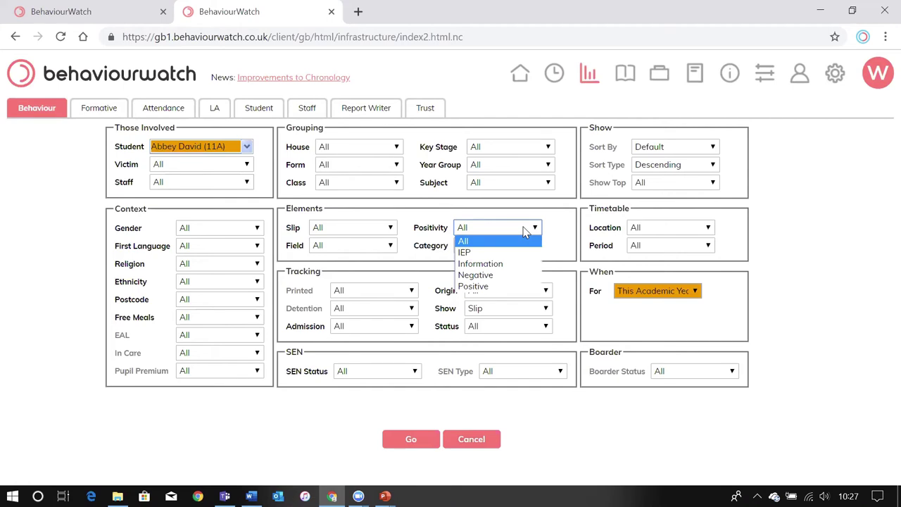
pyautogui.click(518, 275)
pyautogui.click(632, 290)
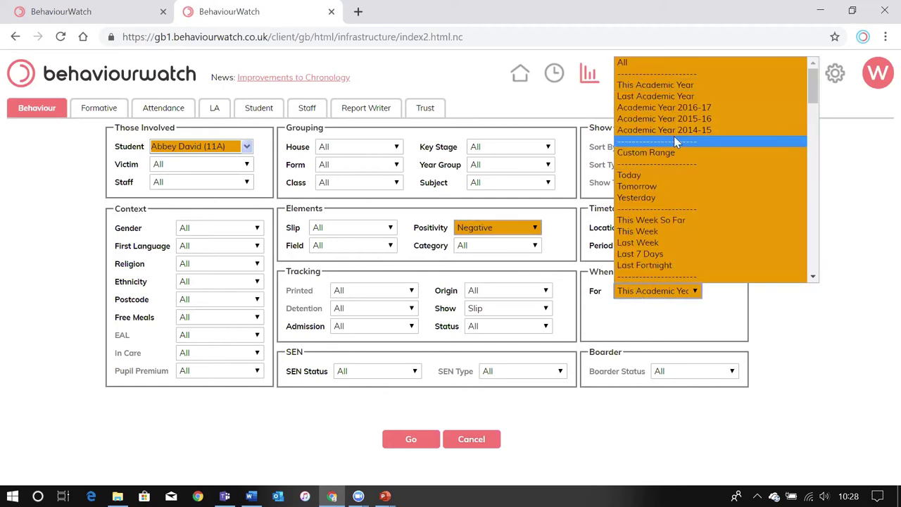
pyautogui.click(688, 110)
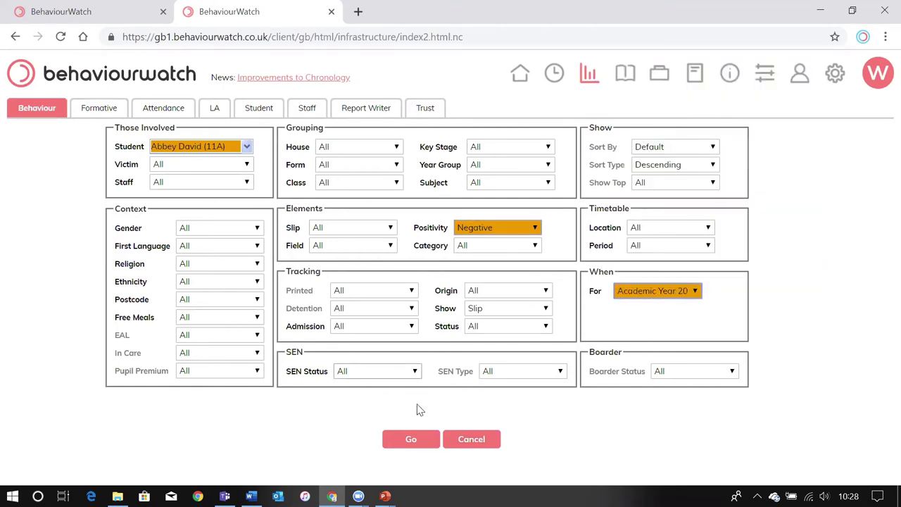
pyautogui.click(415, 440)
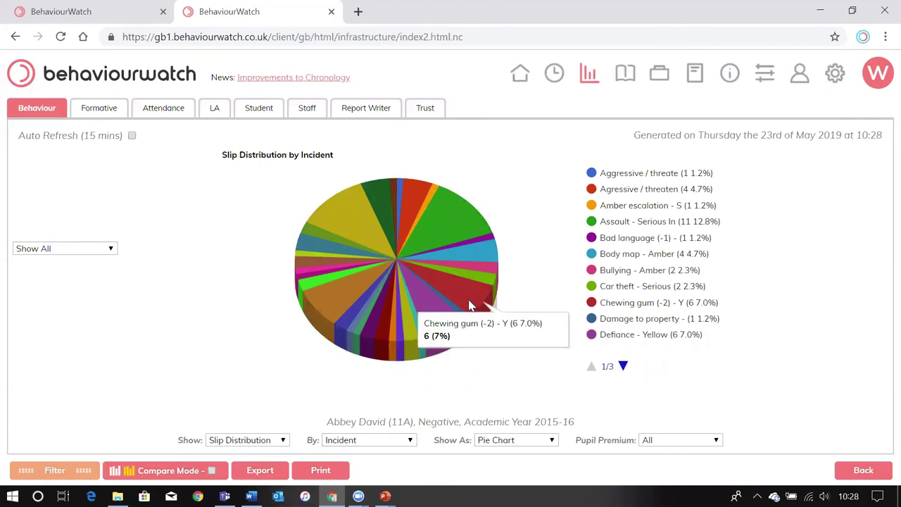
# - Inspect the slices of the Slip Distribution by Incident chart and display the distribution as a Bar Chart
pyautogui.moveTo(446, 231)
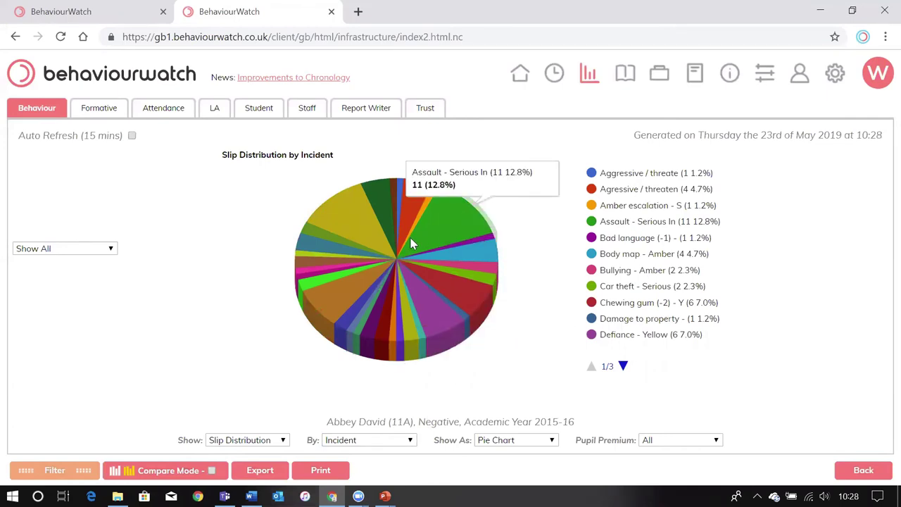
pyautogui.moveTo(356, 234)
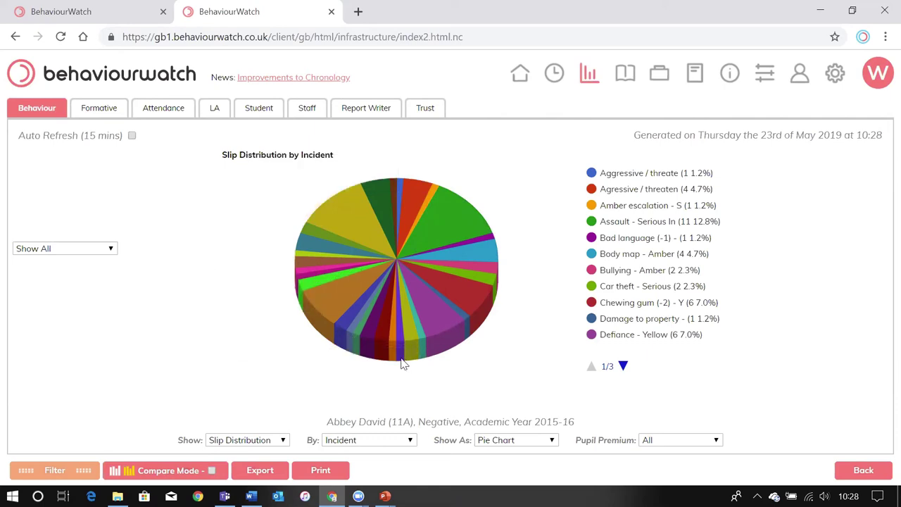
pyautogui.click(497, 439)
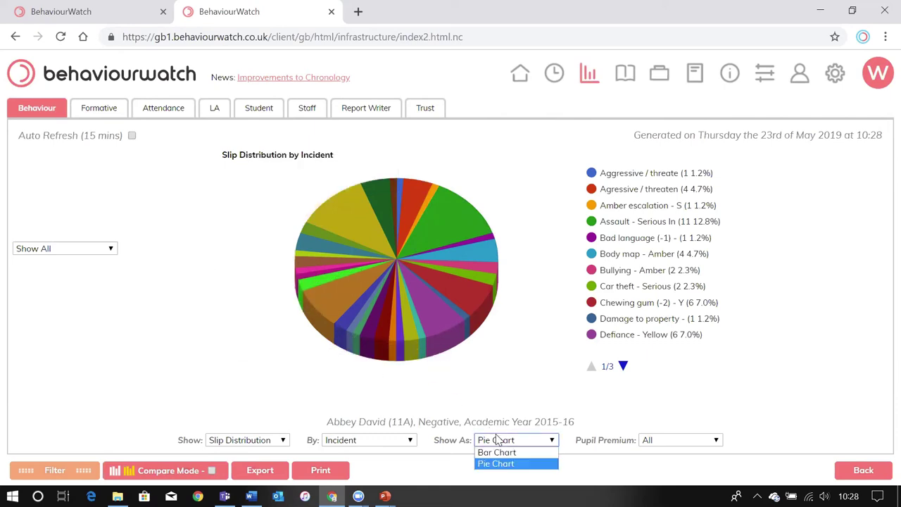
pyautogui.click(497, 453)
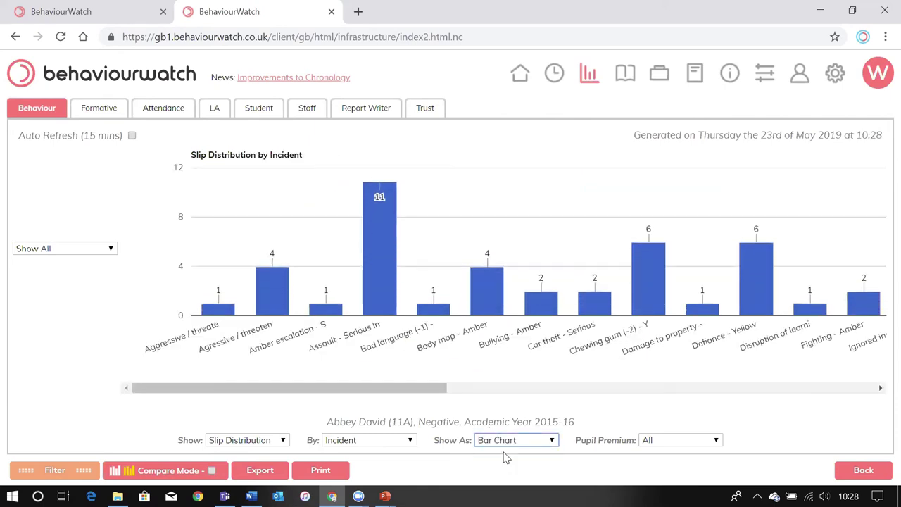
pyautogui.moveTo(408, 388); pyautogui.dragTo(328, 410)
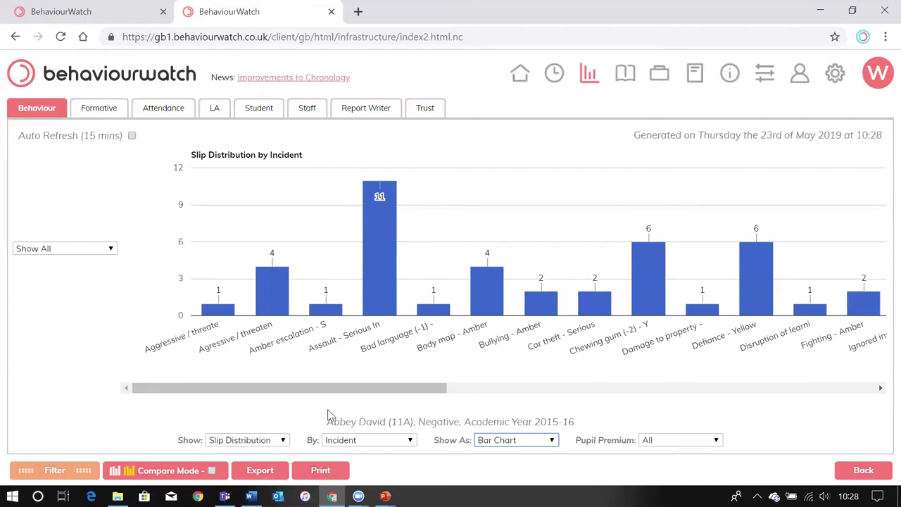
# - Limit the Group Report chart to incidents with a count Greater Than 6
pyautogui.click(112, 251)
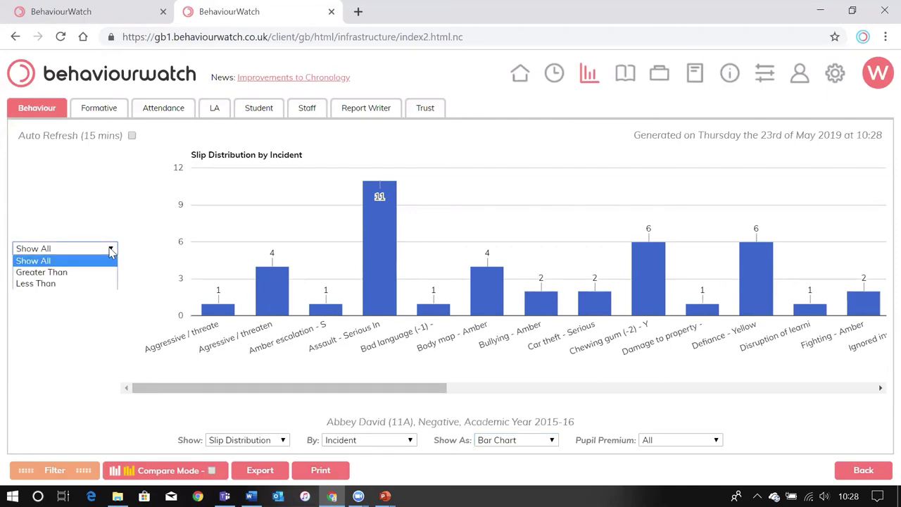
pyautogui.click(80, 272)
pyautogui.click(34, 266)
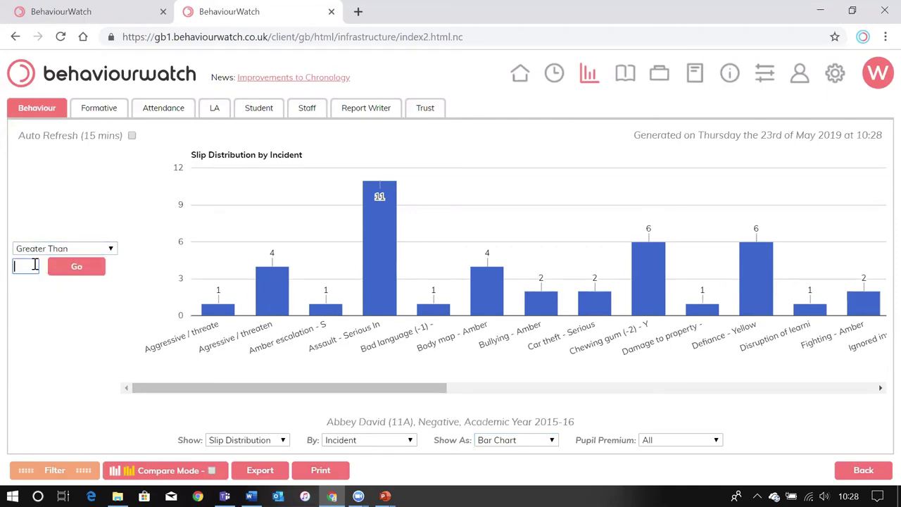
pyautogui.write('6')
pyautogui.click(77, 273)
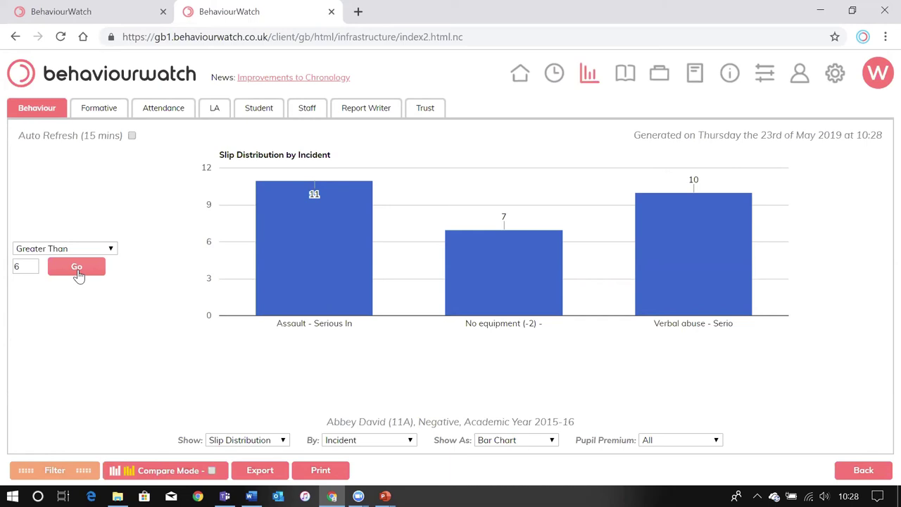
# - View the list of slips behind the Assault - Serious In bar and return to the chart
pyautogui.moveTo(324, 256)
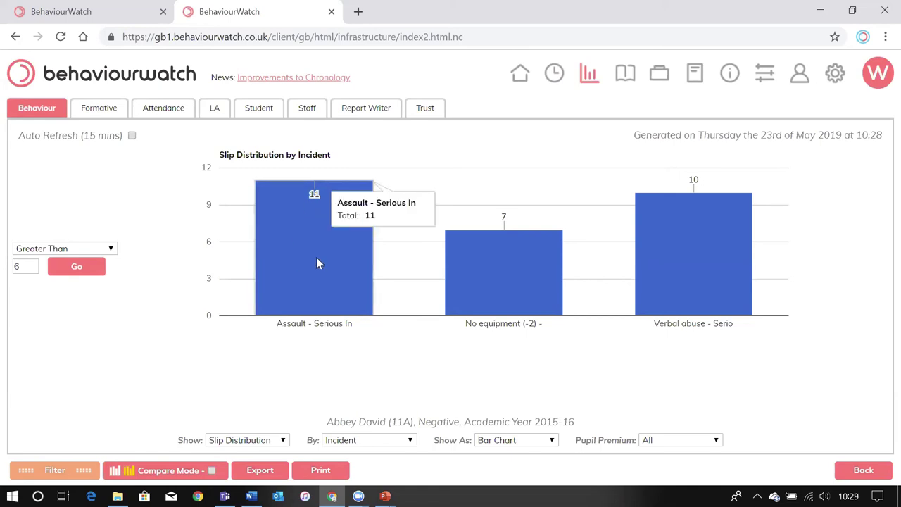
pyautogui.click(316, 262)
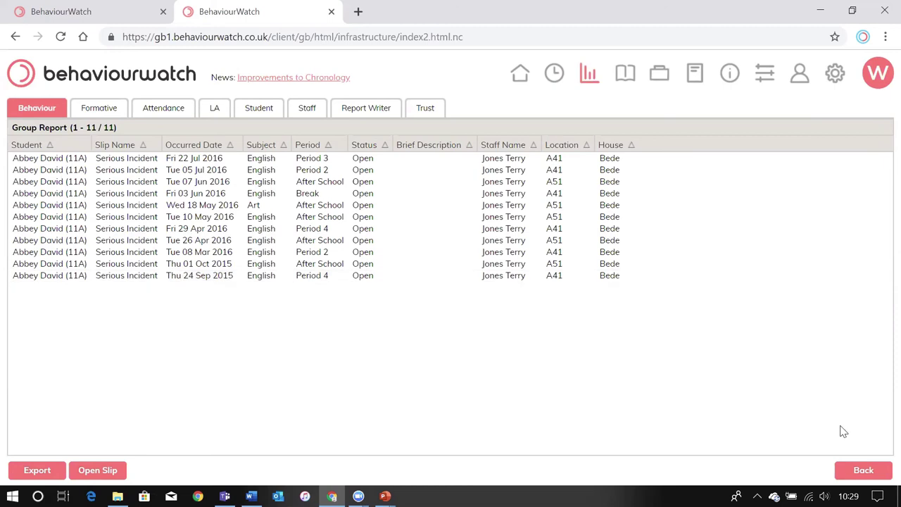
pyautogui.click(861, 477)
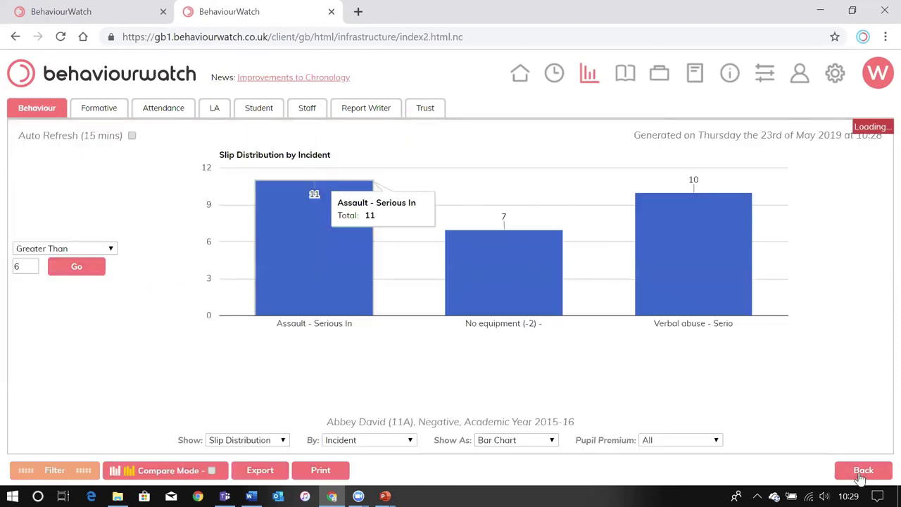
# - Open the Behaviour Radar report and set its Y Axis to Student and its X Axis to Slip
pyautogui.click(33, 110)
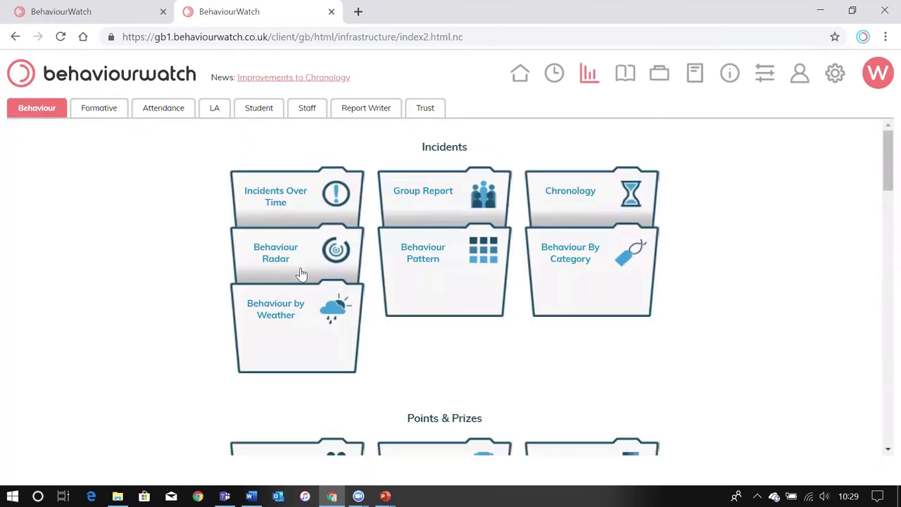
pyautogui.click(301, 274)
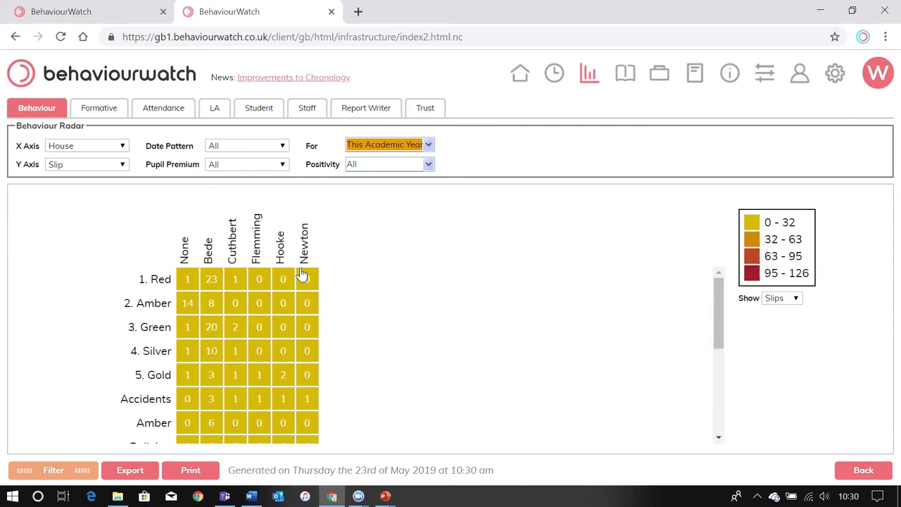
pyautogui.click(70, 166)
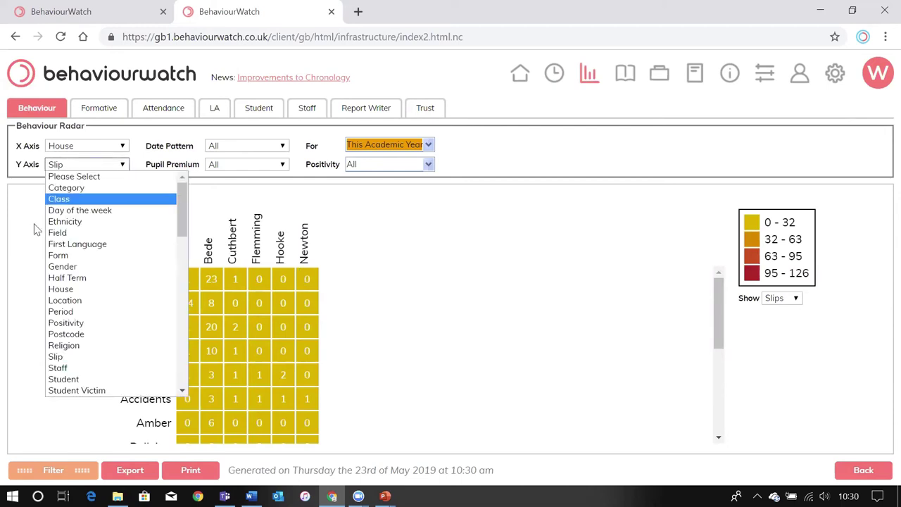
pyautogui.click(84, 379)
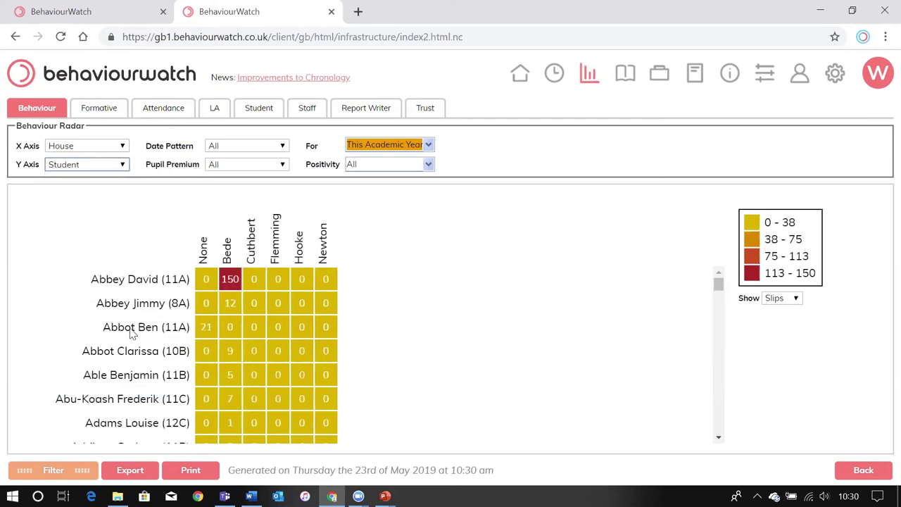
pyautogui.click(118, 146)
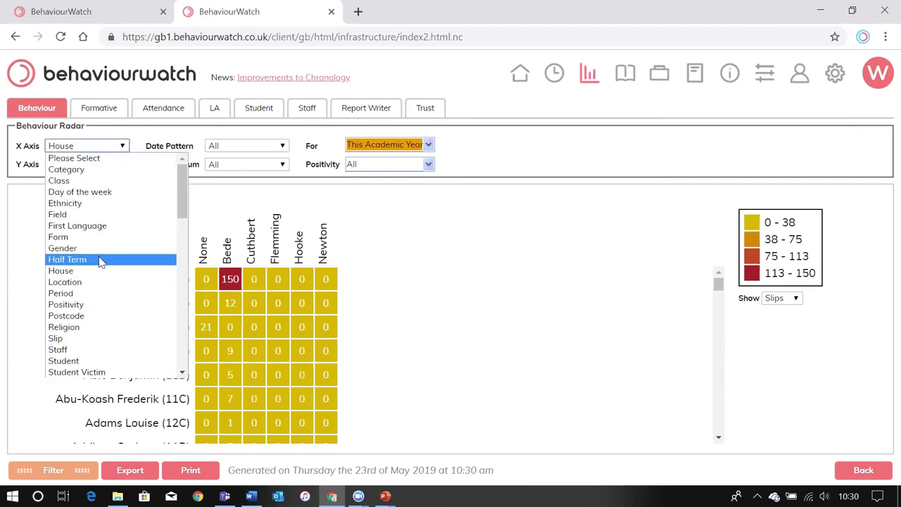
pyautogui.click(98, 338)
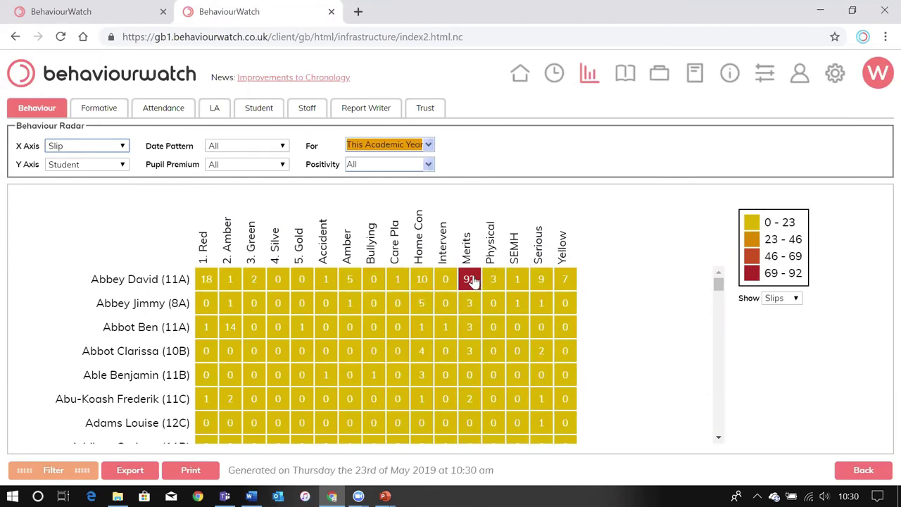
# - Filter the Behaviour Radar by Negative positivity, and replace that filter with Positive only
pyautogui.moveTo(471, 283)
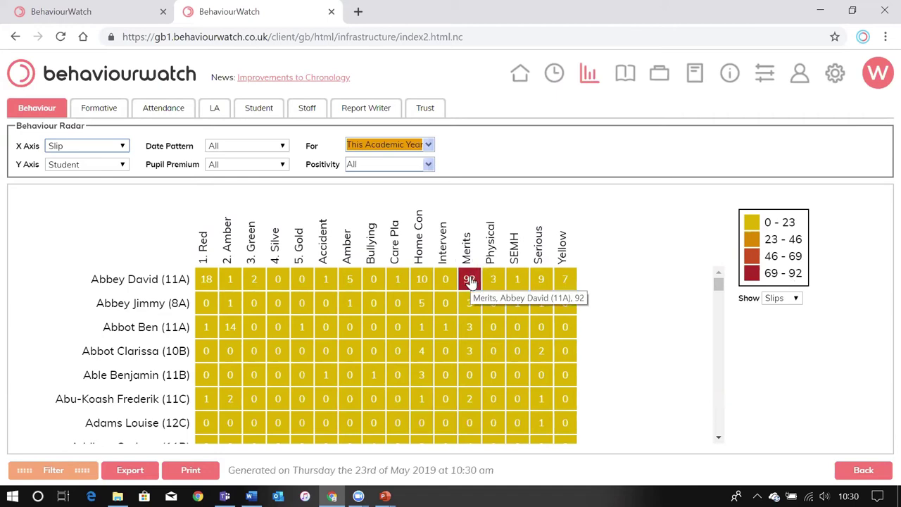
pyautogui.click(424, 166)
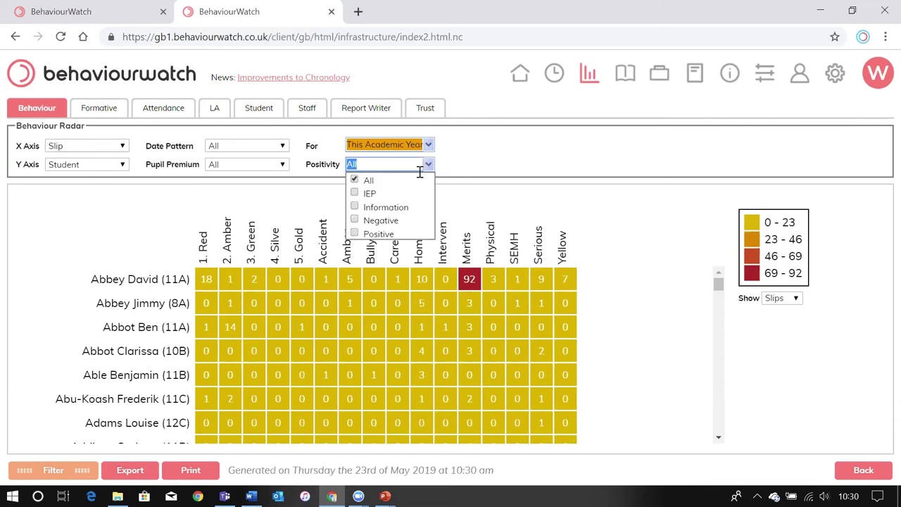
pyautogui.click(407, 223)
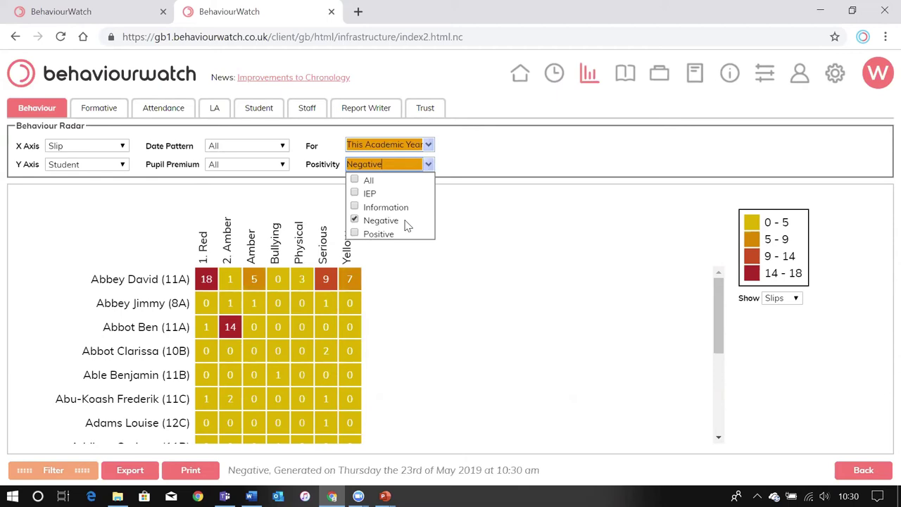
pyautogui.click(354, 221)
pyautogui.click(355, 234)
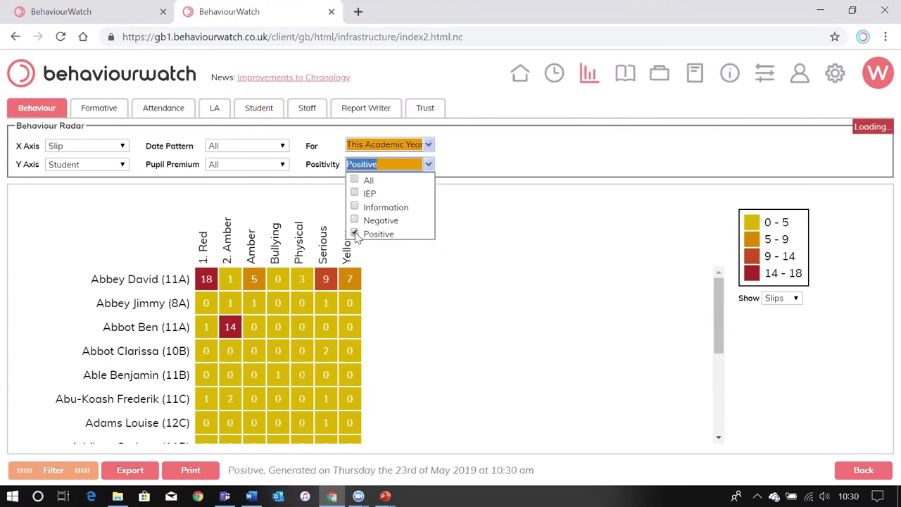
pyautogui.click(524, 166)
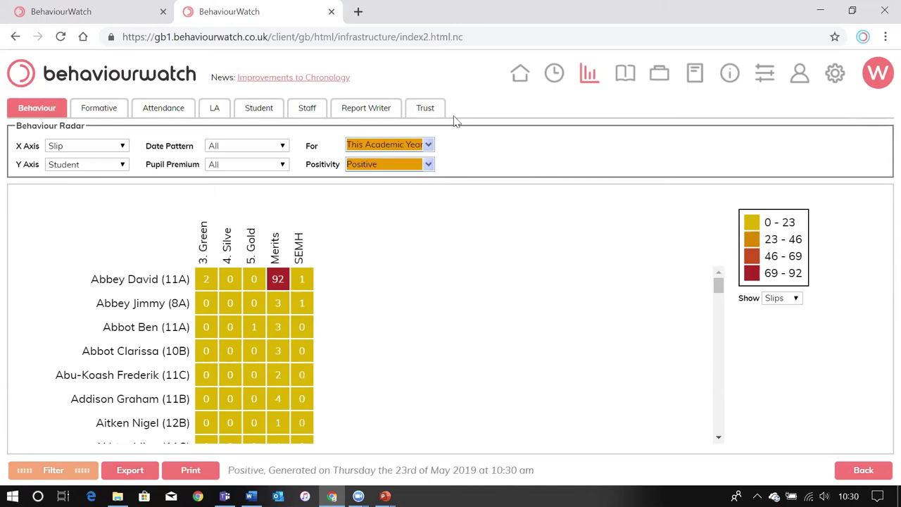
# - Restrict the radar's Date Pattern to All Mondays and set the X Axis to Period
pyautogui.click(282, 146)
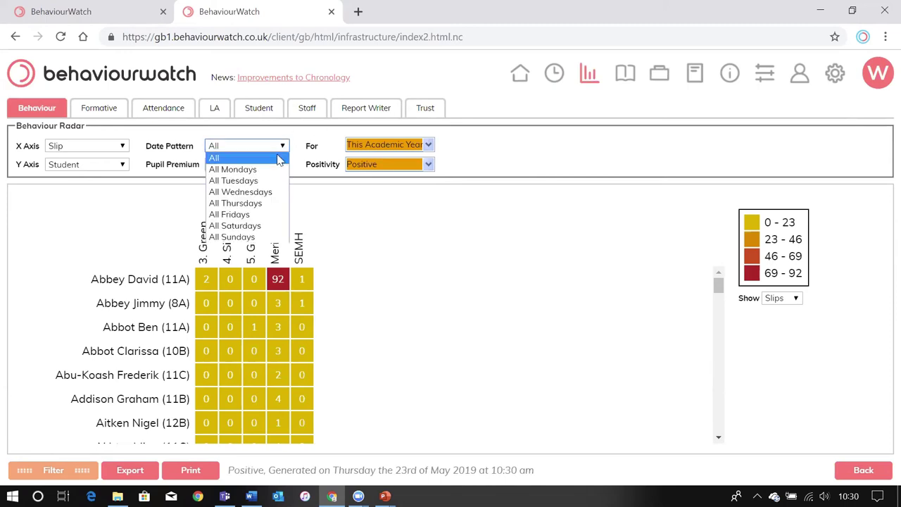
pyautogui.click(277, 171)
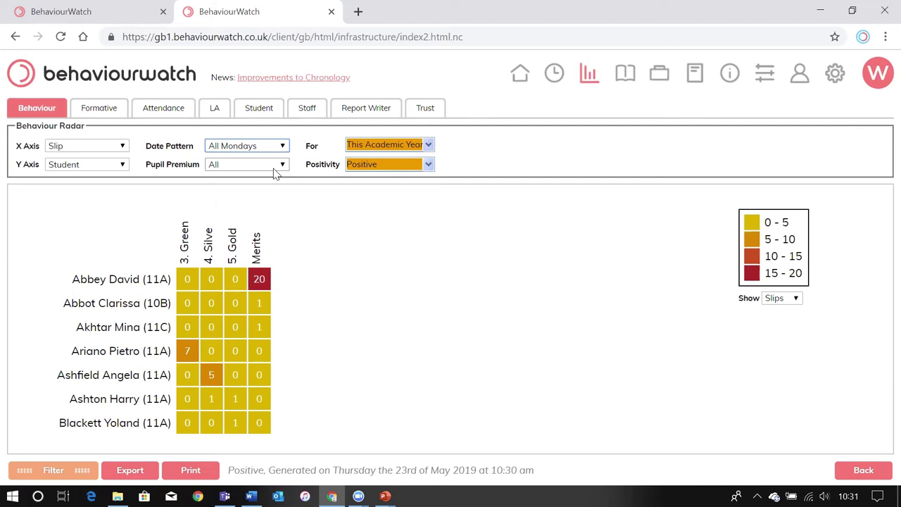
pyautogui.moveTo(262, 281)
pyautogui.click(122, 147)
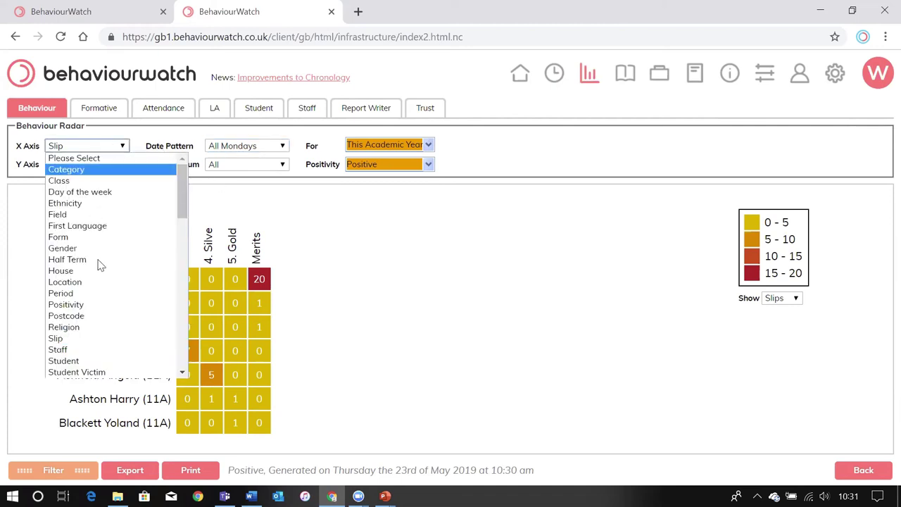
pyautogui.click(87, 294)
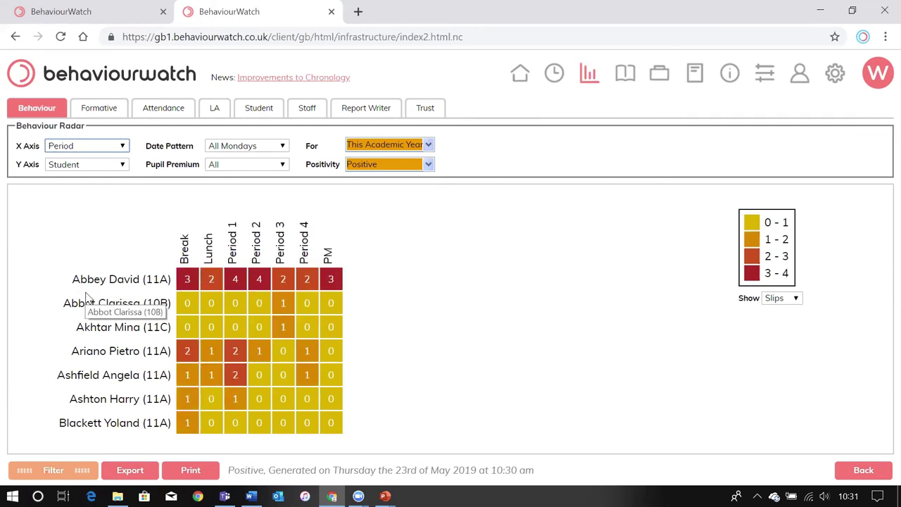
# - Switch the radar's Positivity filter to Negative only and set the X Axis to Location
pyautogui.click(429, 166)
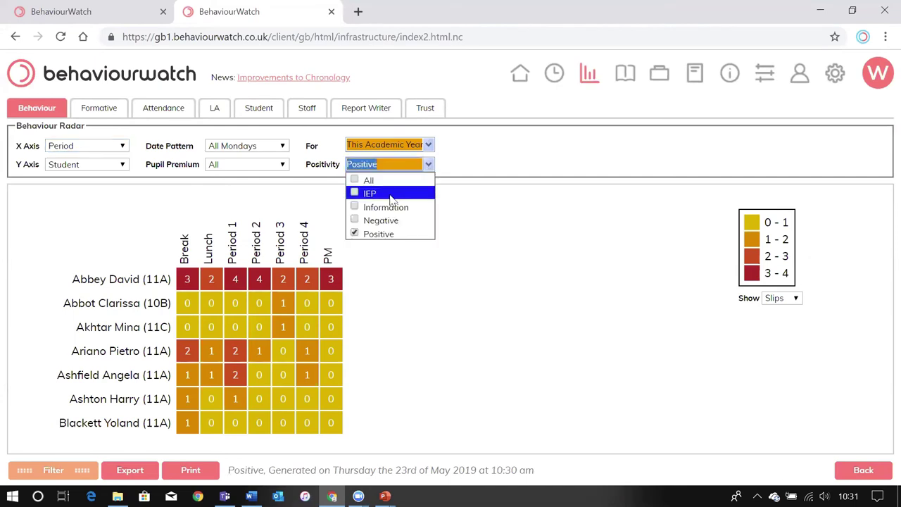
pyautogui.click(355, 221)
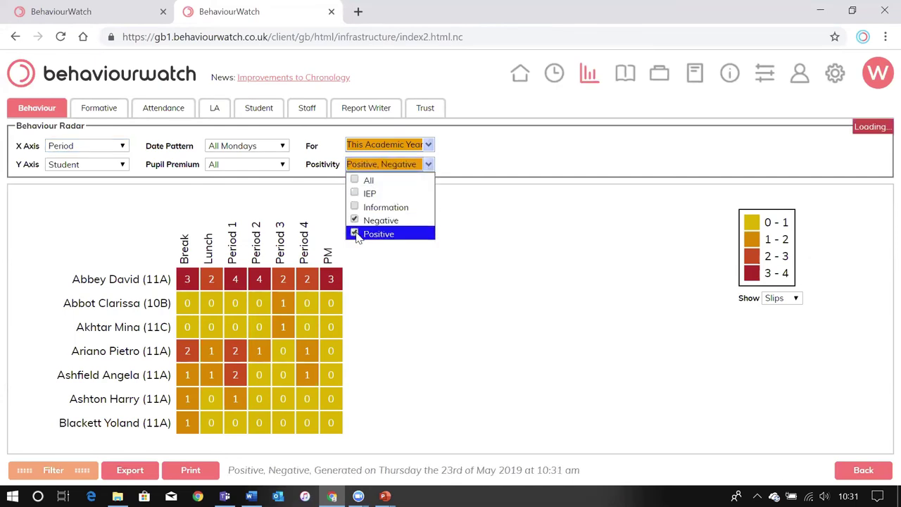
pyautogui.click(355, 234)
pyautogui.click(483, 227)
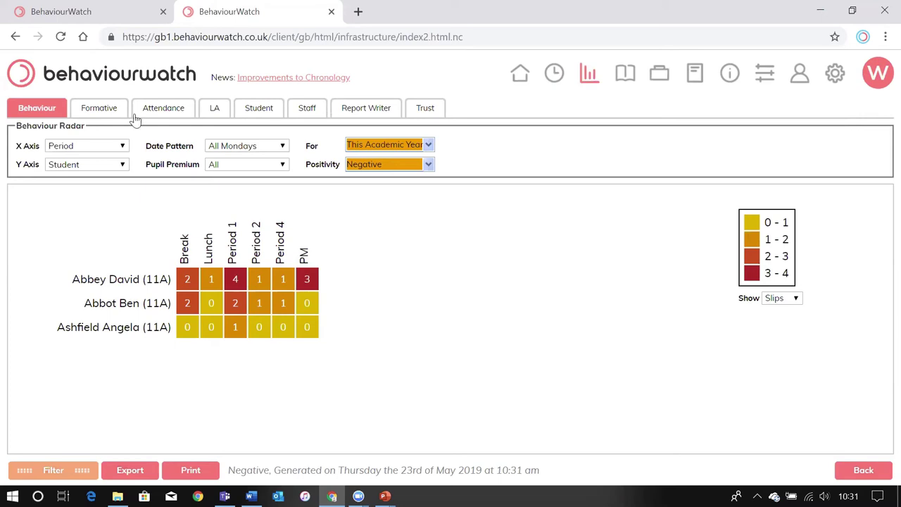
pyautogui.click(117, 146)
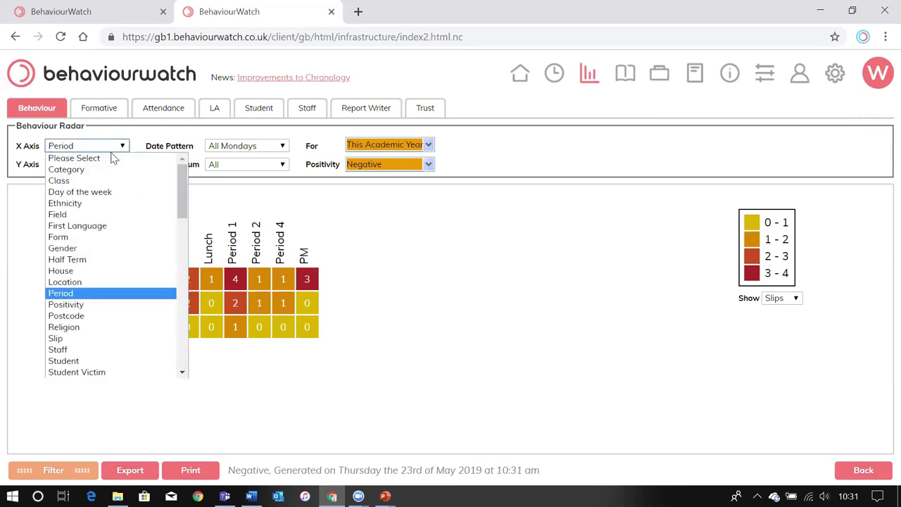
pyautogui.click(76, 286)
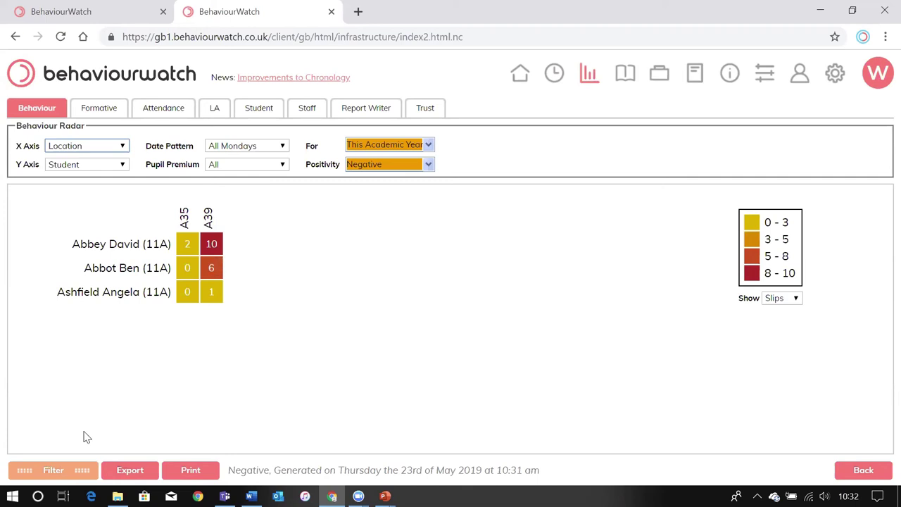
# - Review the SEN Type and Category options in the Behaviour Radar's full filter form, and close the form without applying changes
pyautogui.click(83, 470)
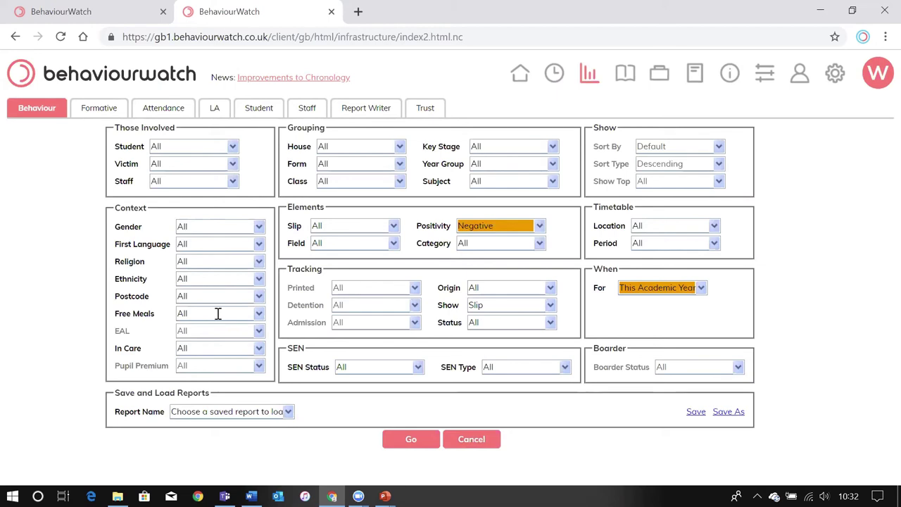
pyautogui.click(529, 366)
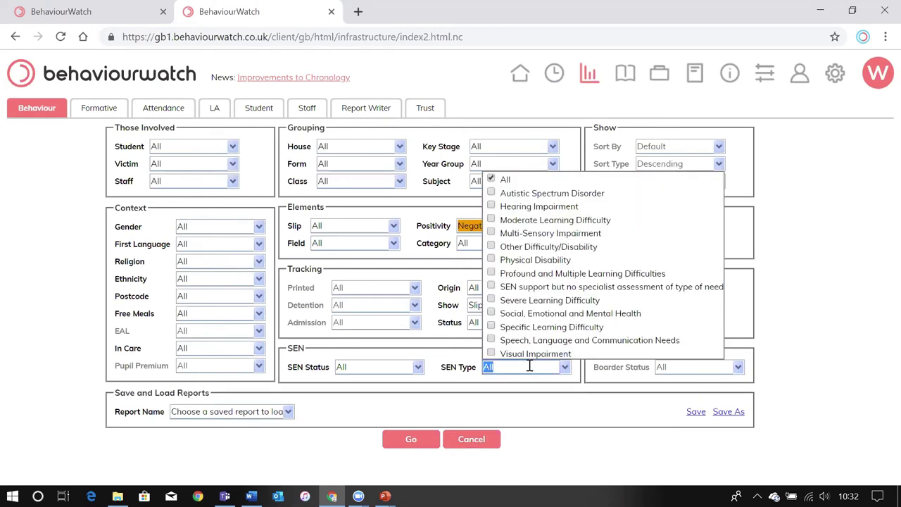
pyautogui.click(439, 195)
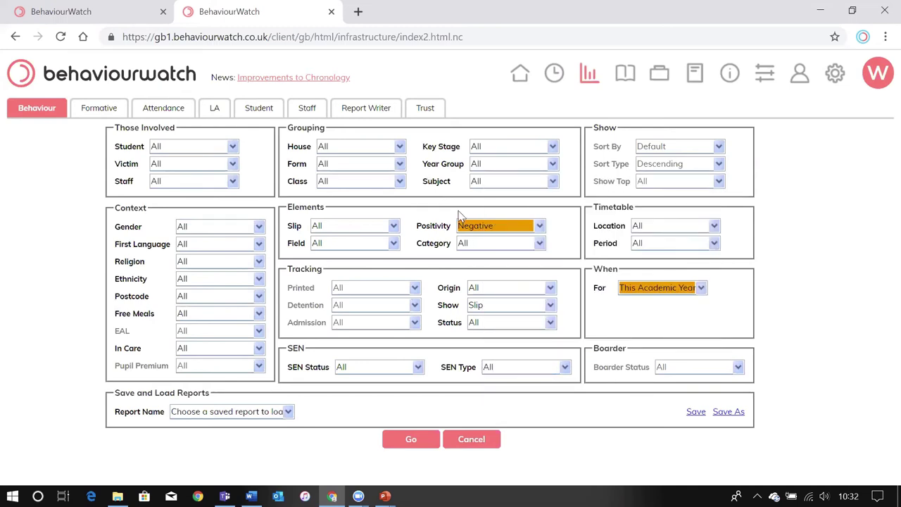
pyautogui.click(495, 244)
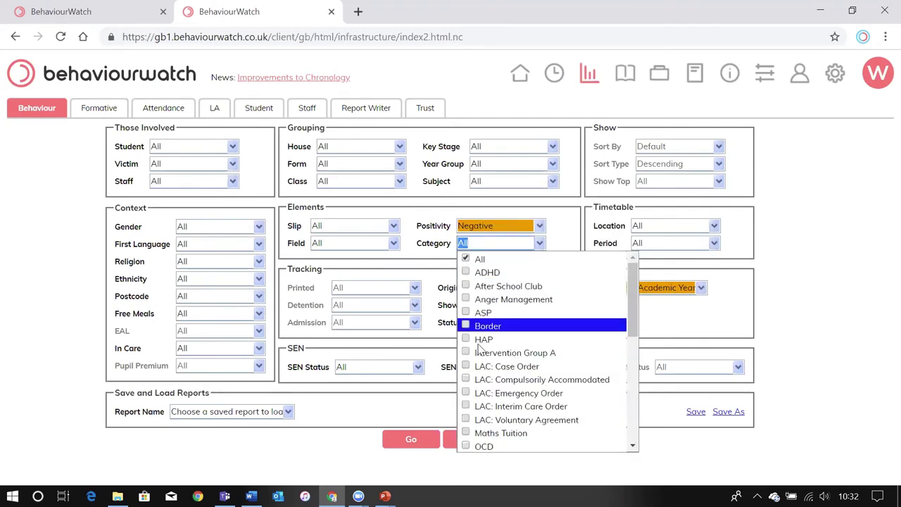
pyautogui.scroll(-3, 483, 381)
pyautogui.scroll(-2, 483, 380)
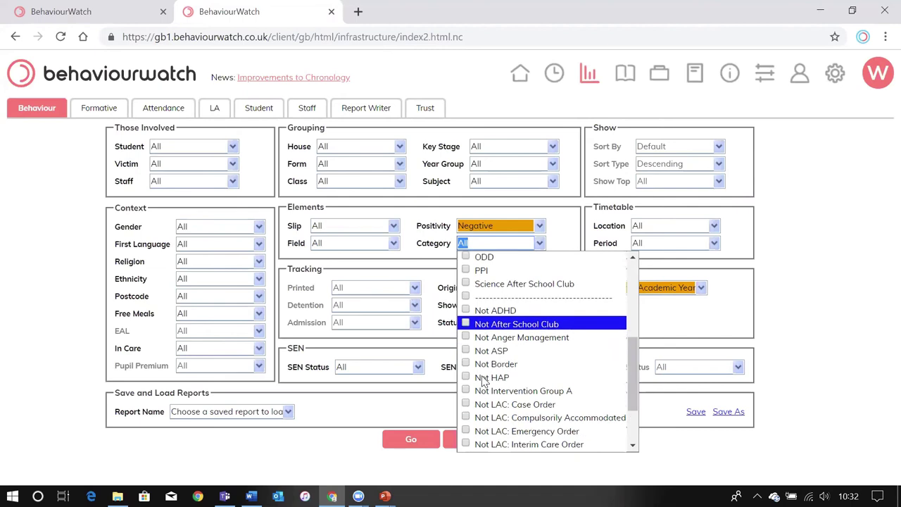
pyautogui.scroll(2, 483, 380)
pyautogui.scroll(4, 483, 381)
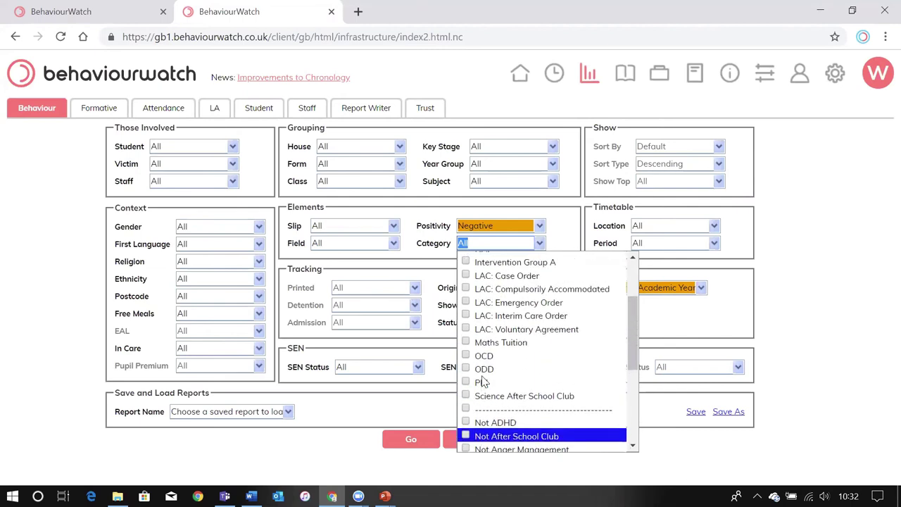
pyautogui.click(431, 248)
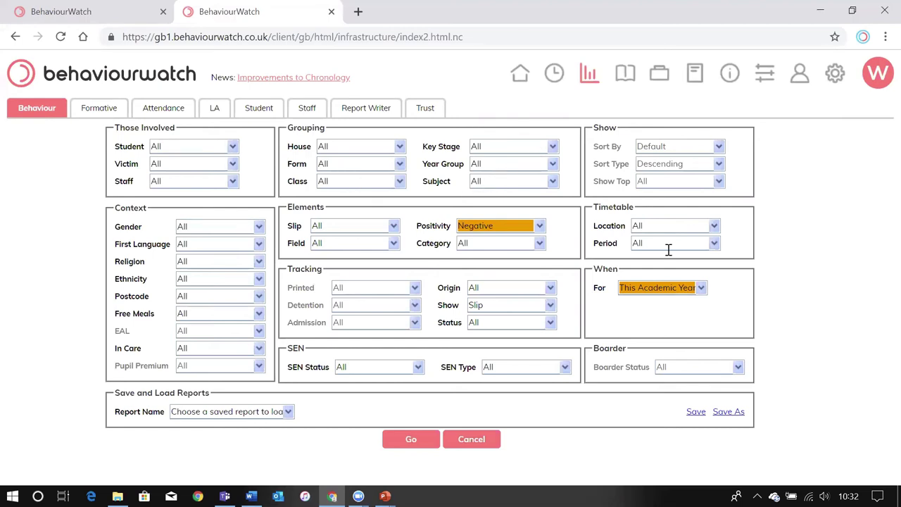
pyautogui.click(472, 441)
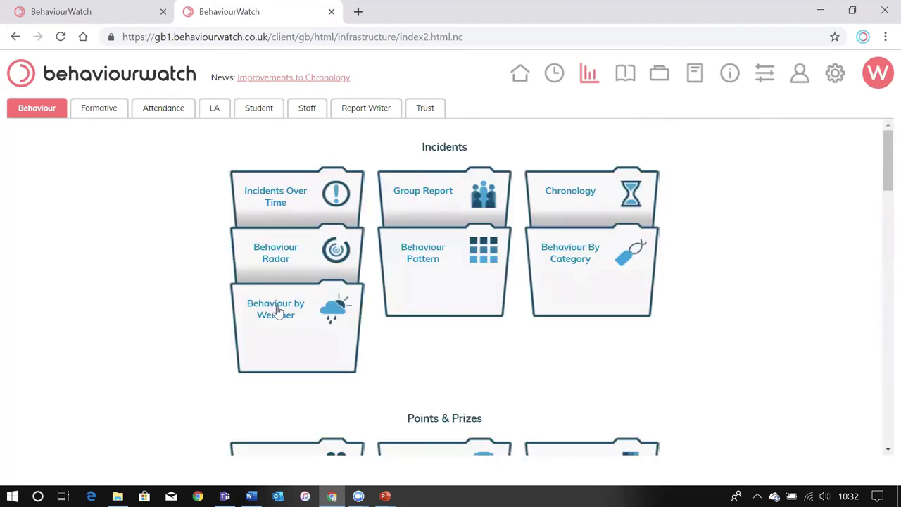
# - Open the Behaviour by Weather report and filter it to the first listed student in form 11A
pyautogui.click(288, 324)
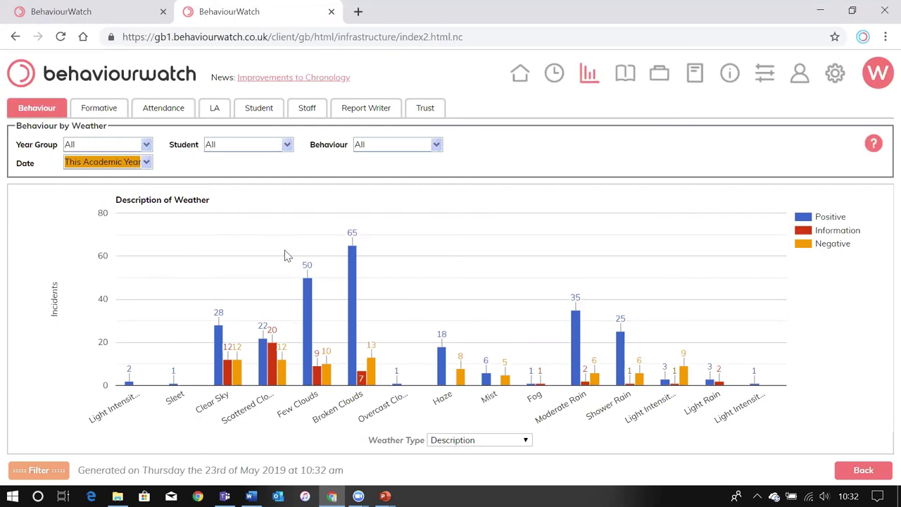
pyautogui.click(246, 144)
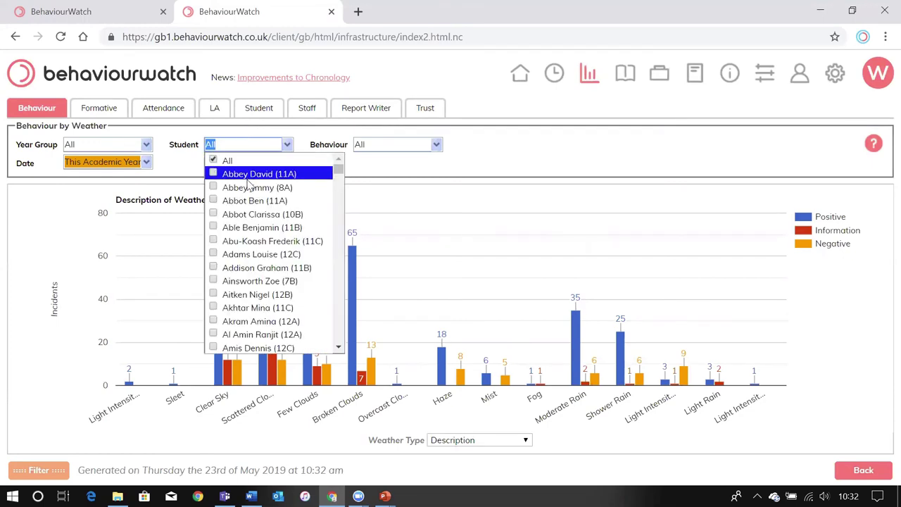
pyautogui.click(249, 176)
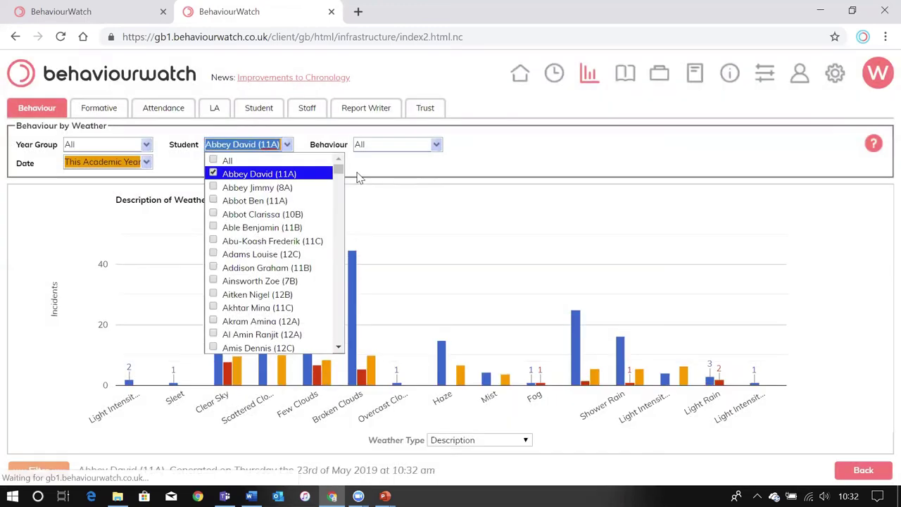
# - Restrict the weather report to Serious Incident behaviour and set its Date to Academic Year 2015-16
pyautogui.click(417, 144)
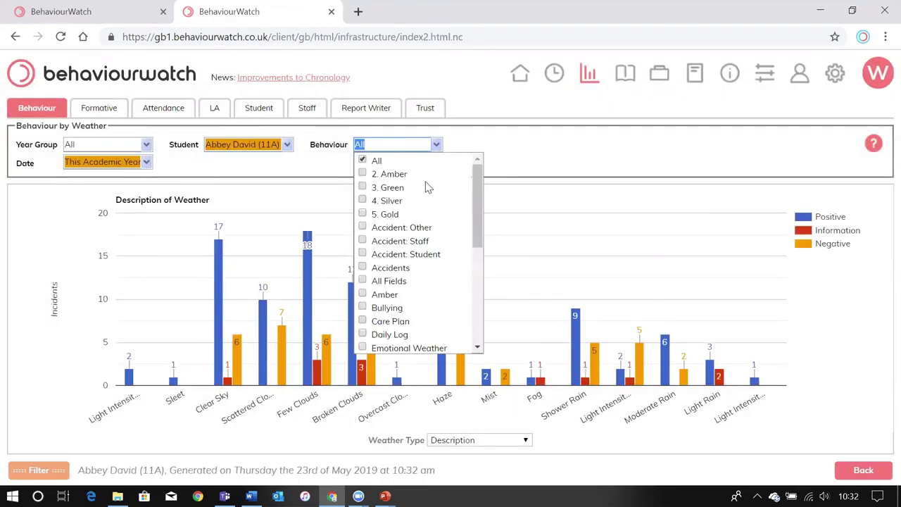
pyautogui.scroll(-5, 433, 331)
pyautogui.click(405, 310)
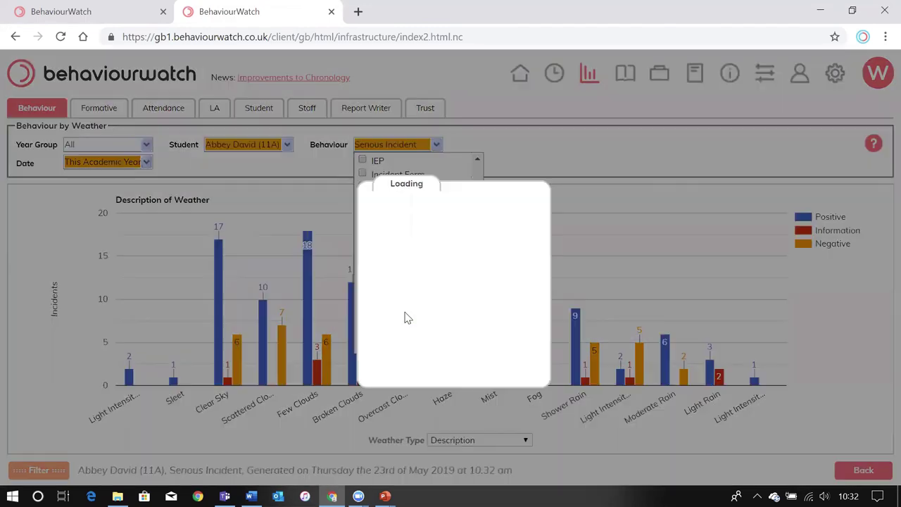
pyautogui.click(133, 166)
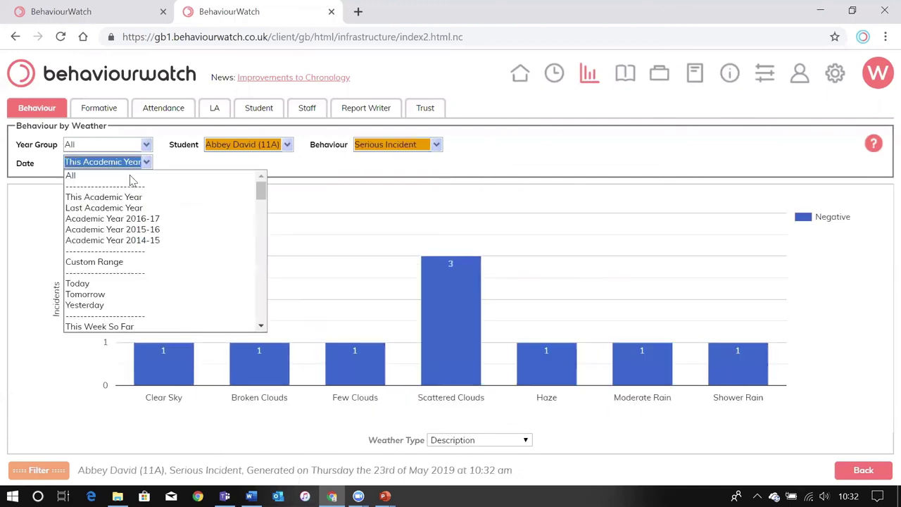
pyautogui.click(120, 230)
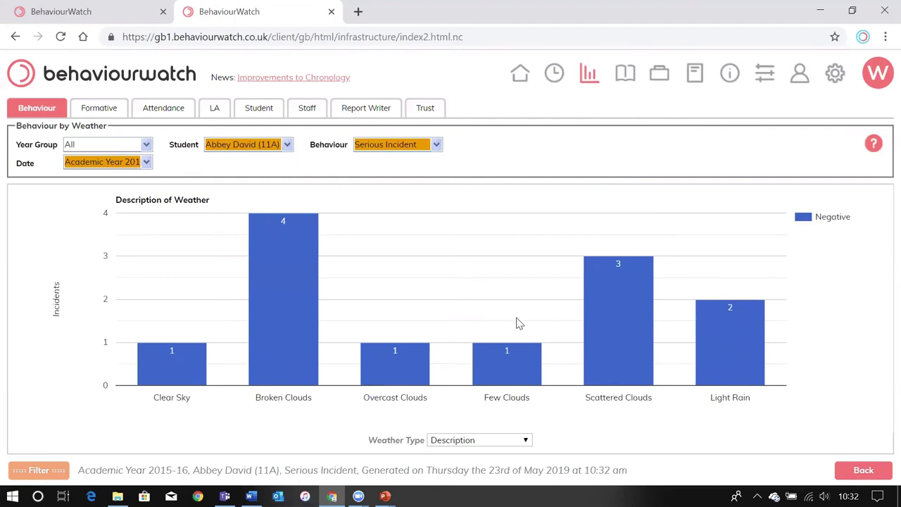
# - Show the weather report by Temperature, by Atmospheric Pressure and finally by Humidity
pyautogui.click(509, 440)
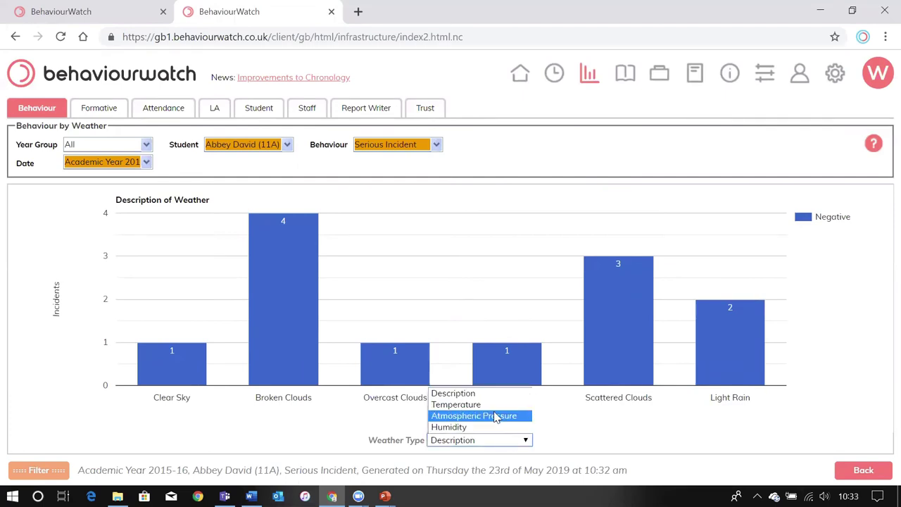
pyautogui.click(493, 405)
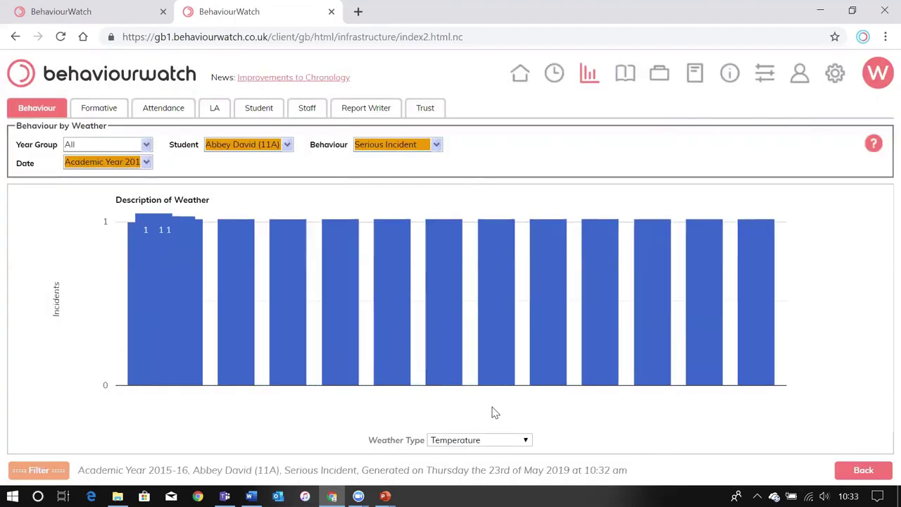
pyautogui.click(501, 444)
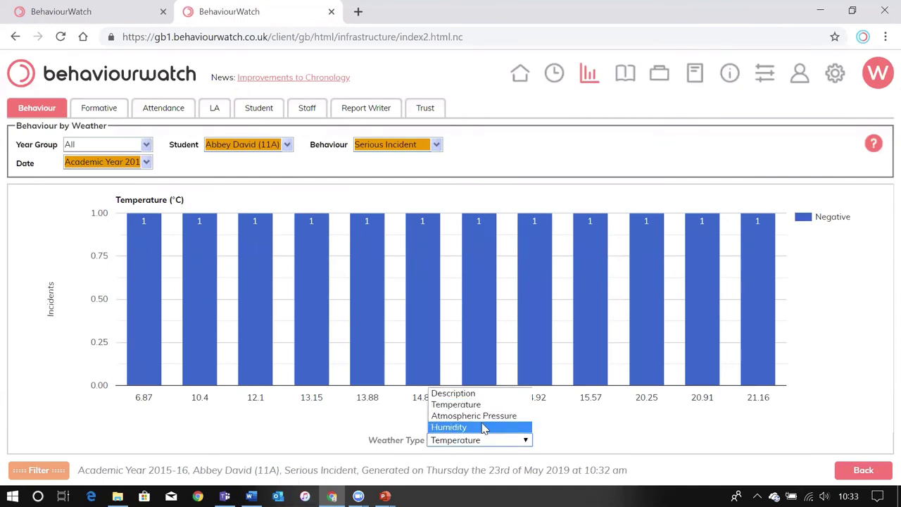
pyautogui.click(480, 416)
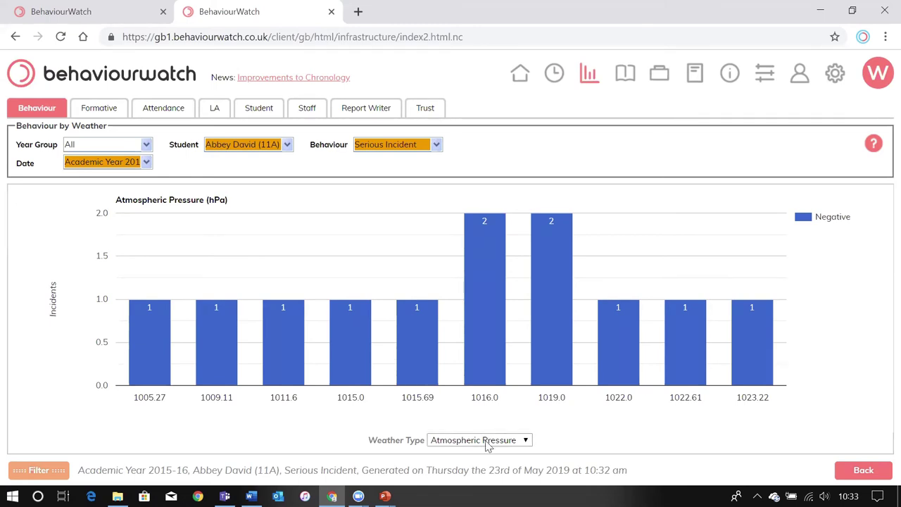
pyautogui.click(486, 440)
pyautogui.click(472, 427)
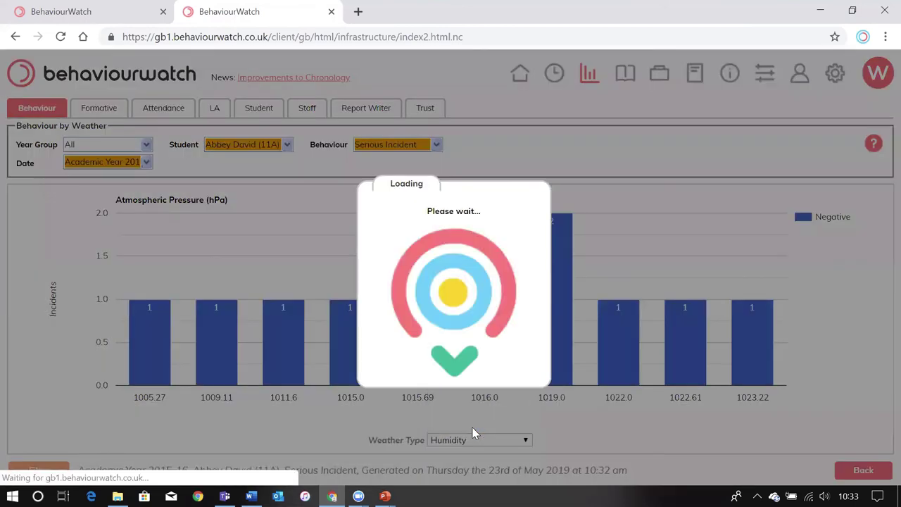
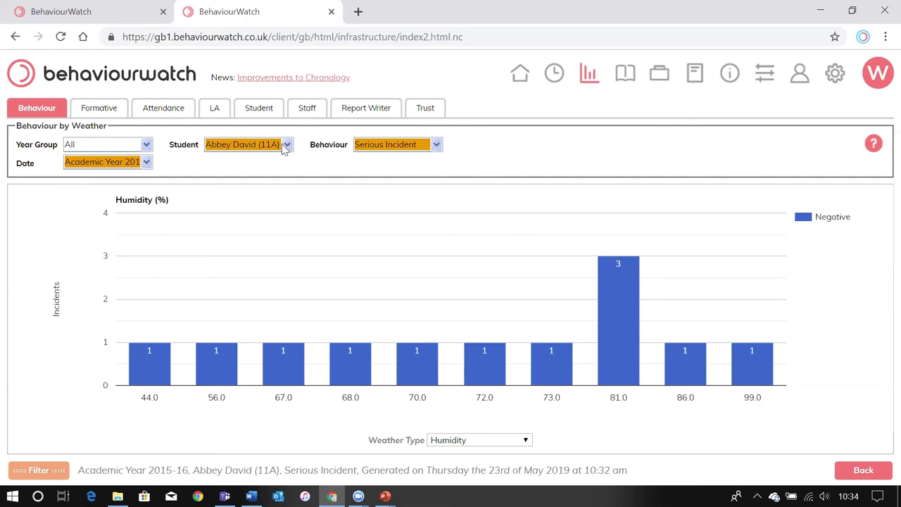
# - Return to the behaviour reports overview and open the Quiet Achievers report under Points & Prizes
pyautogui.click(51, 112)
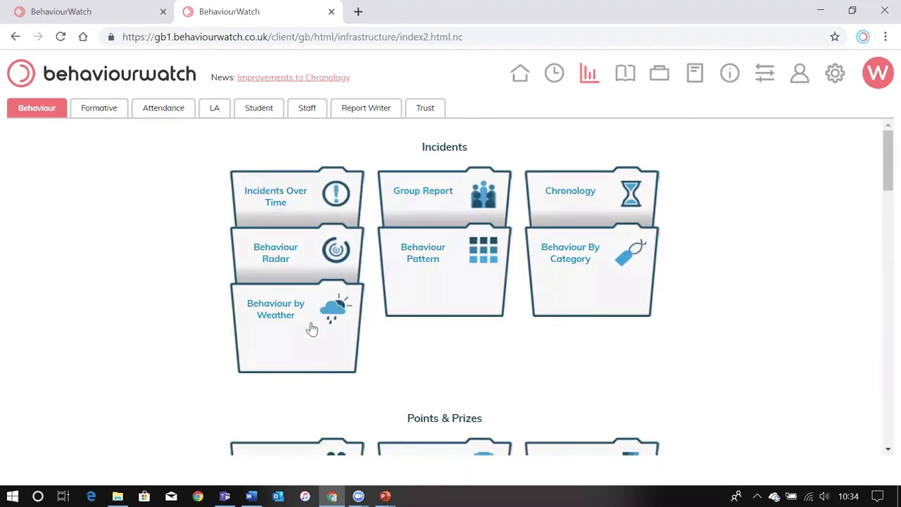
pyautogui.scroll(-2, 312, 329)
pyautogui.scroll(-2, 312, 329)
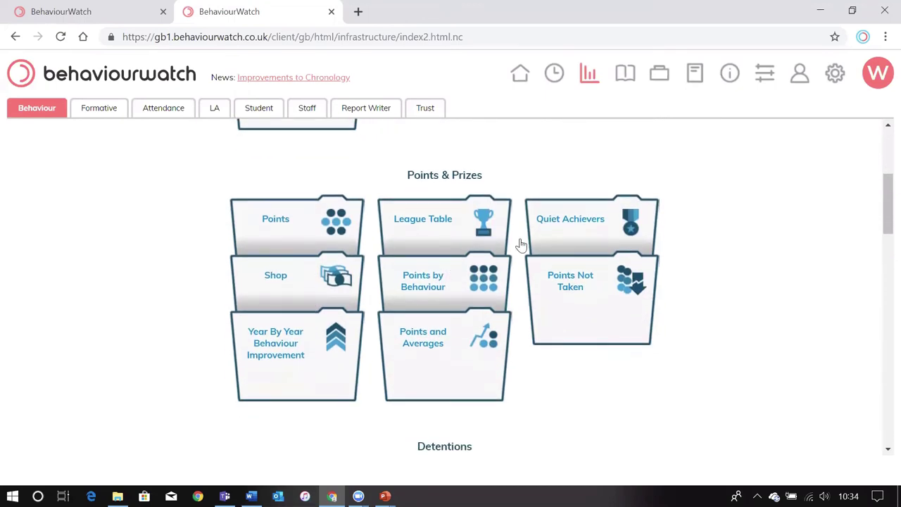
pyautogui.click(581, 238)
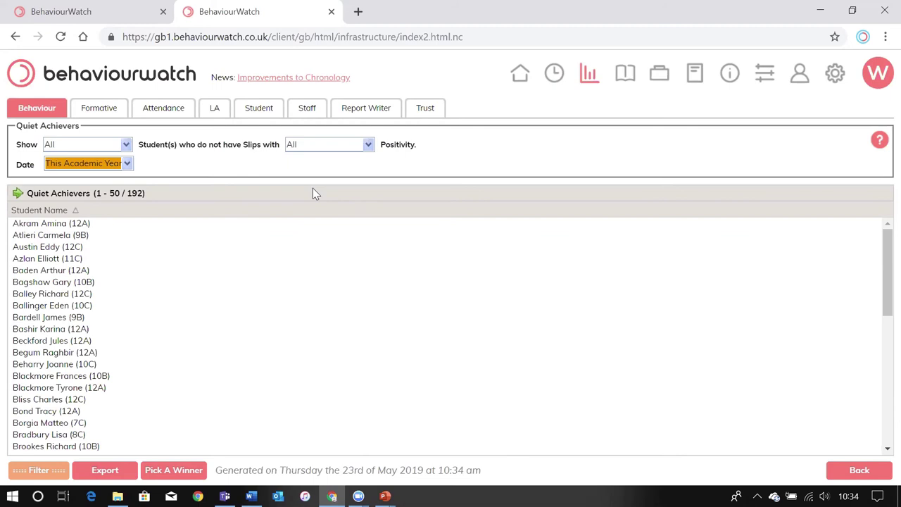
# - Open the League Table report and set it to show Points by All Slips
pyautogui.click(47, 115)
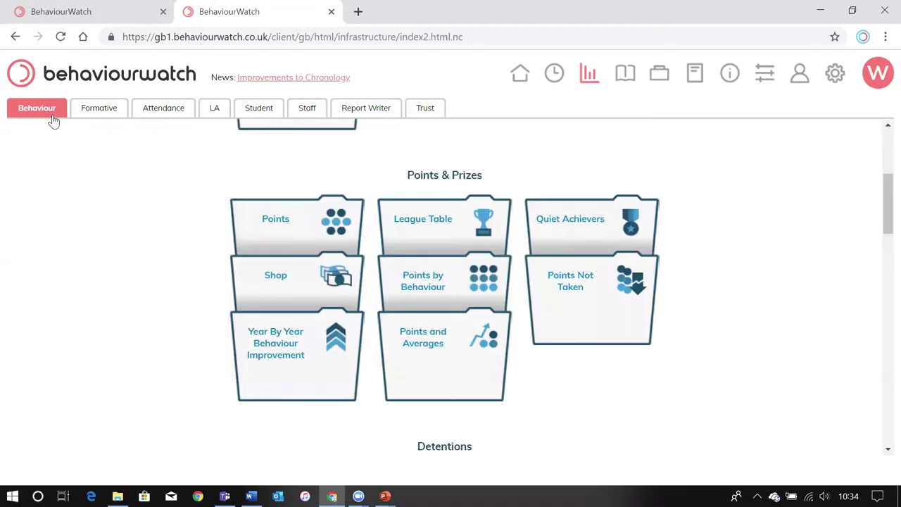
pyautogui.click(464, 233)
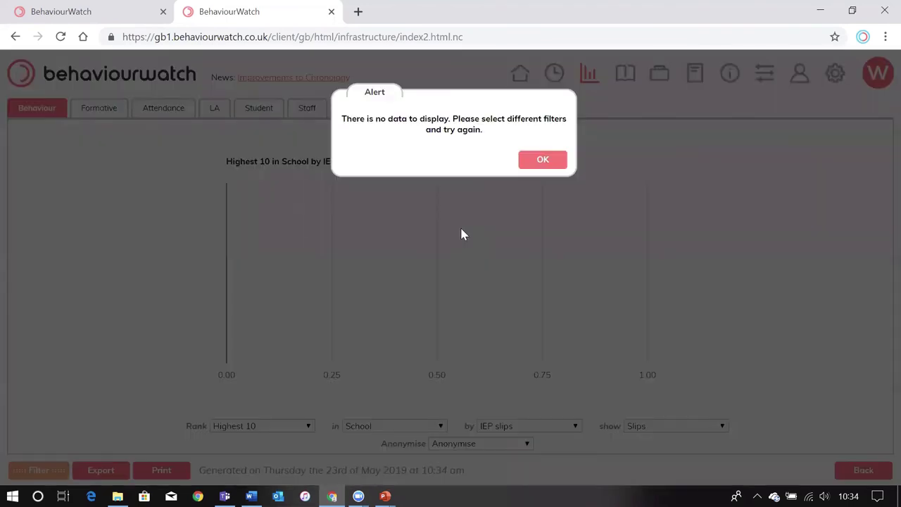
pyautogui.click(540, 161)
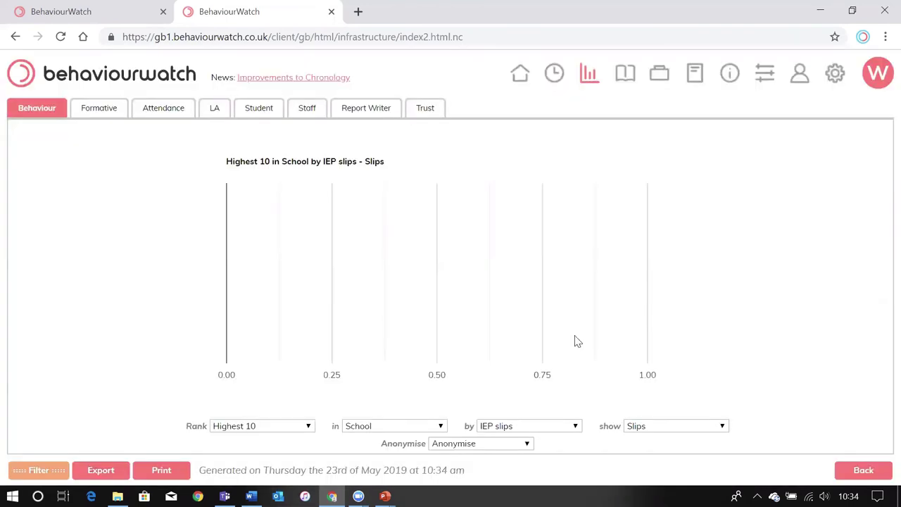
pyautogui.click(676, 429)
pyautogui.click(664, 449)
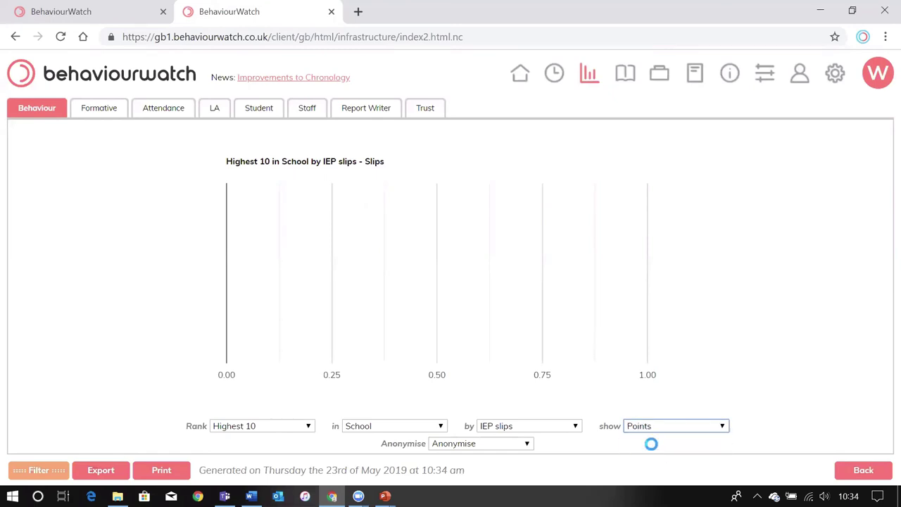
pyautogui.click(553, 165)
pyautogui.click(569, 427)
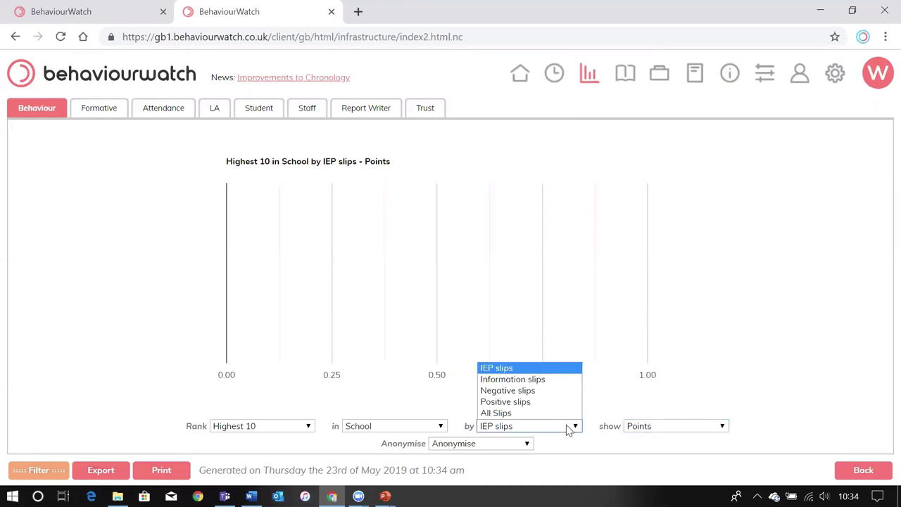
pyautogui.click(524, 414)
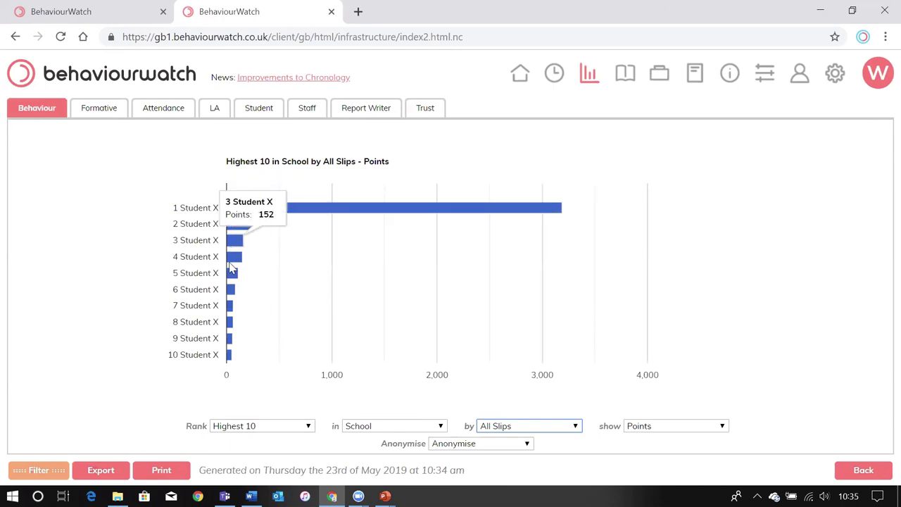
# - Rank the first listed 11A student in the League Table, compared within Key Stage 3 and finally within School
pyautogui.click(258, 433)
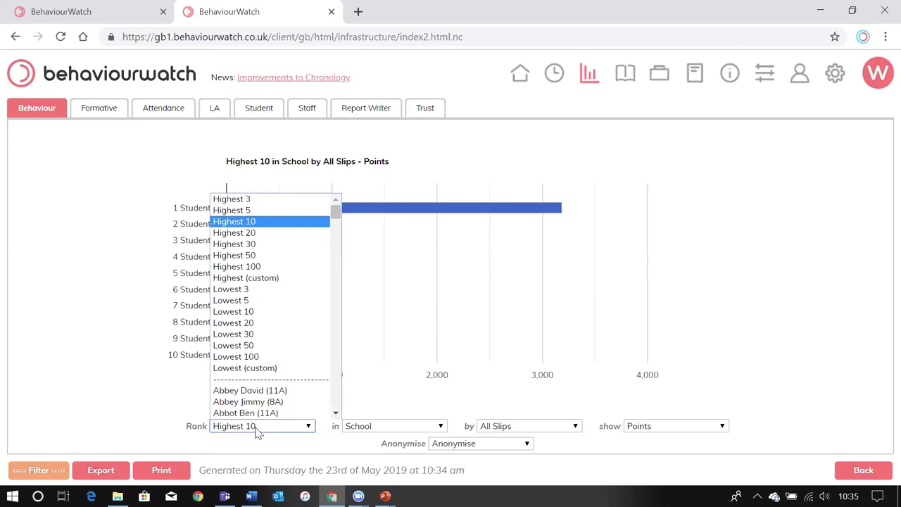
pyautogui.click(262, 391)
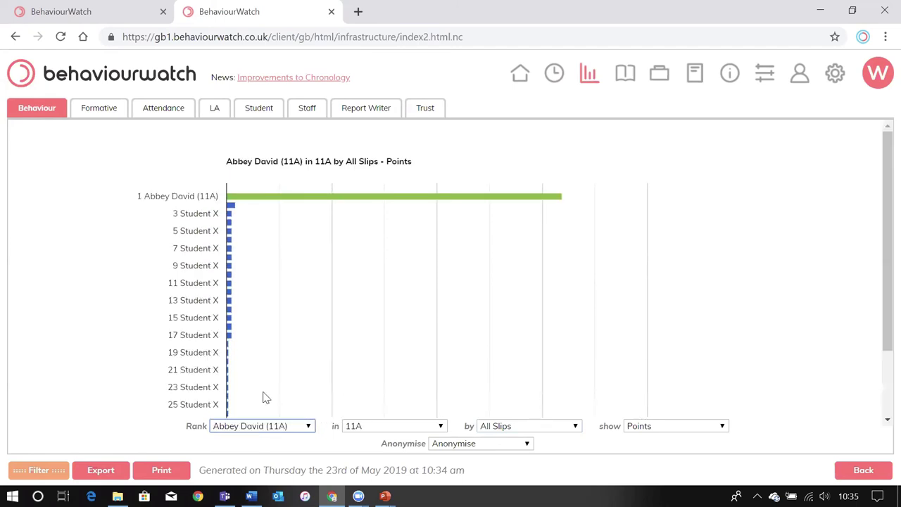
pyautogui.click(419, 430)
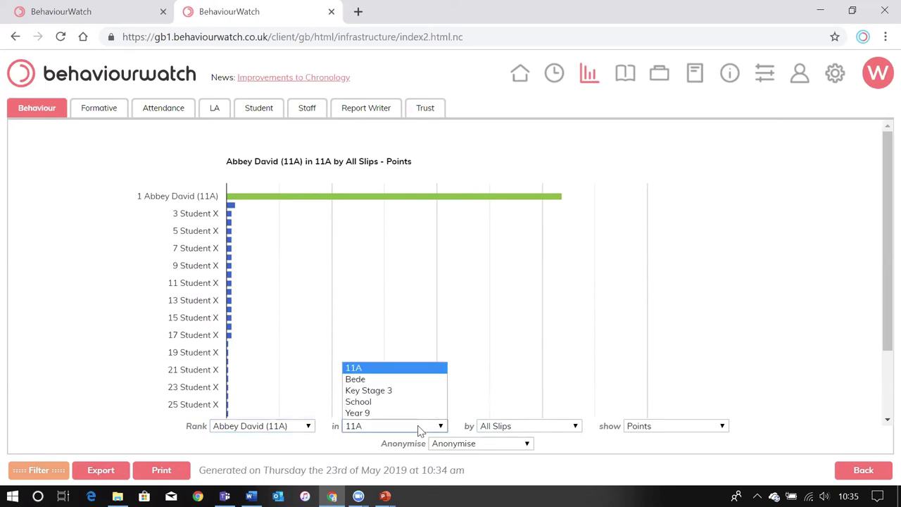
pyautogui.click(386, 391)
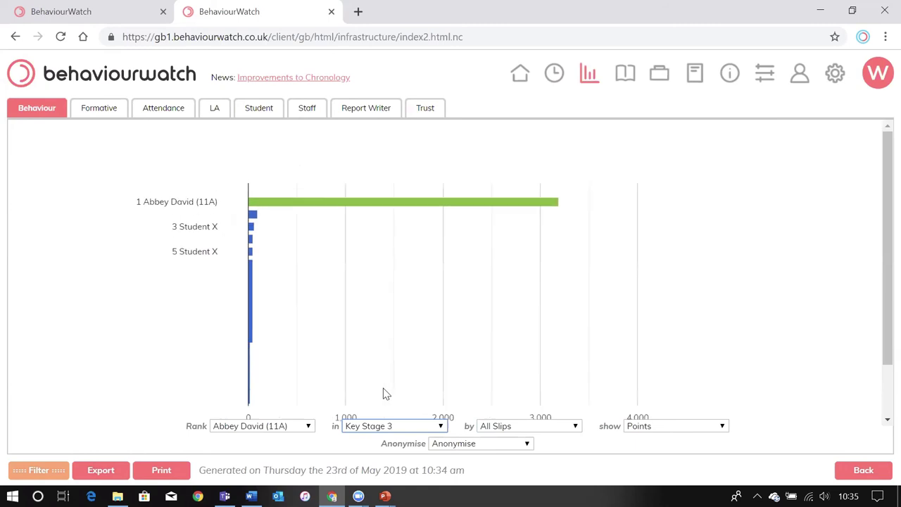
pyautogui.click(402, 427)
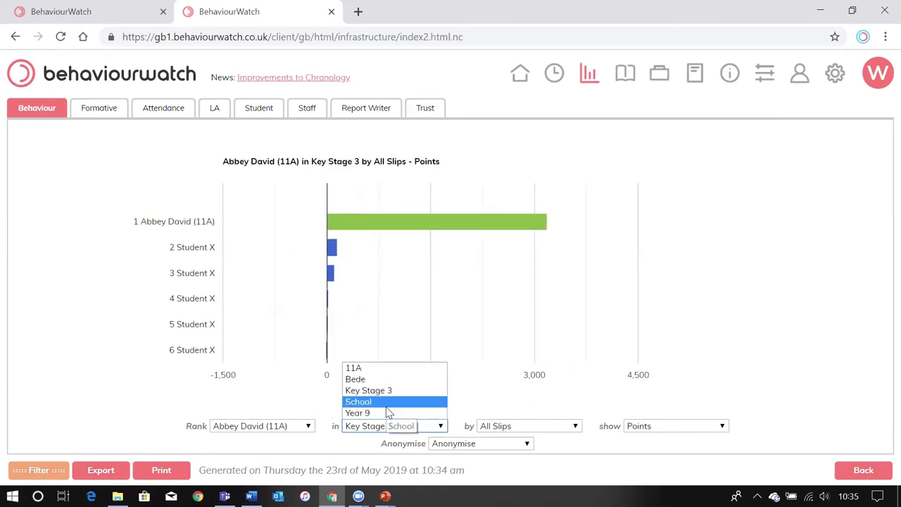
pyautogui.click(386, 406)
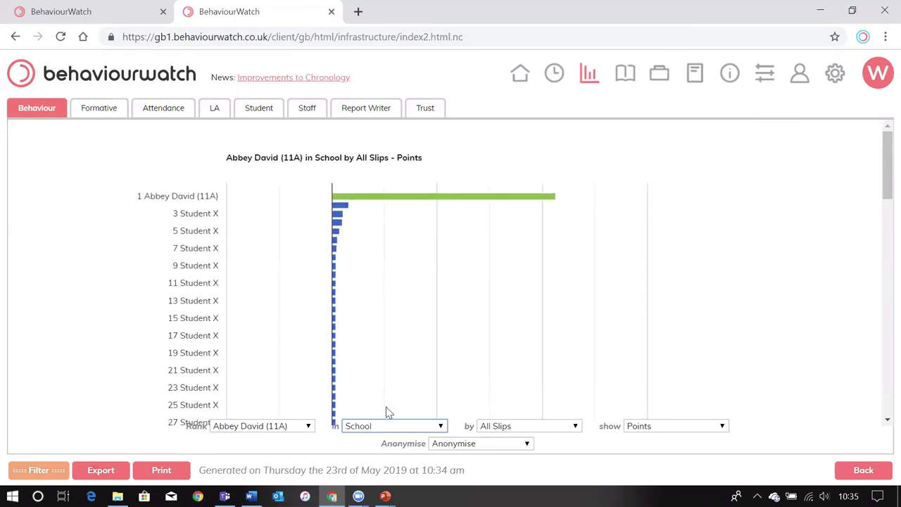
# - Return to the behaviour reports overview and open the Detentions report in the Detentions section
pyautogui.click(40, 110)
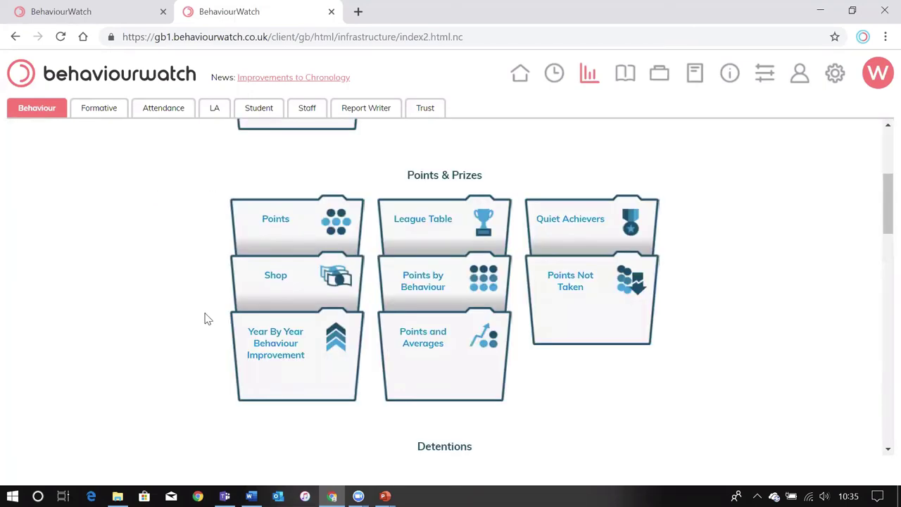
pyautogui.scroll(-3, 287, 385)
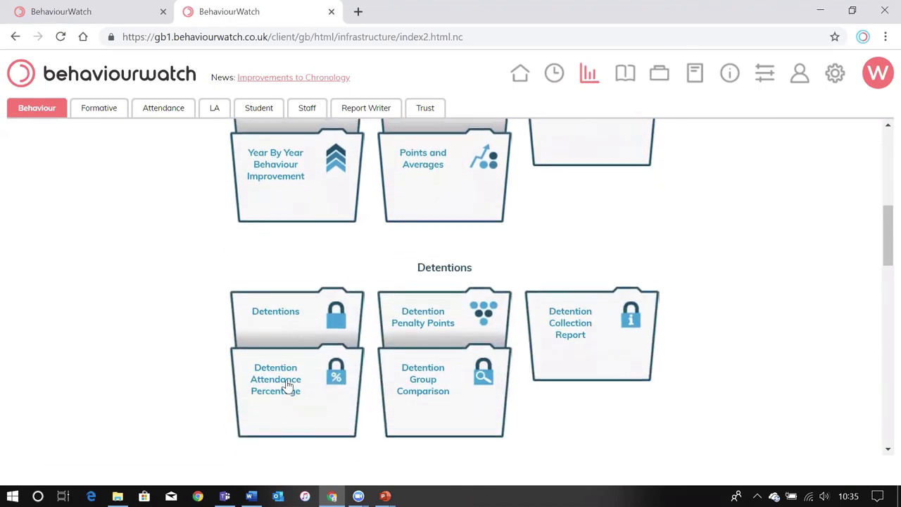
pyautogui.scroll(-1, 287, 385)
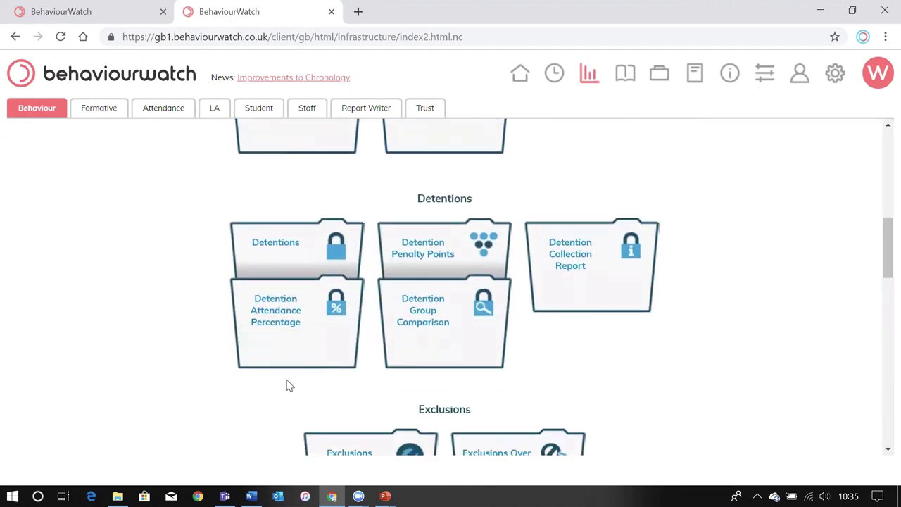
pyautogui.click(283, 254)
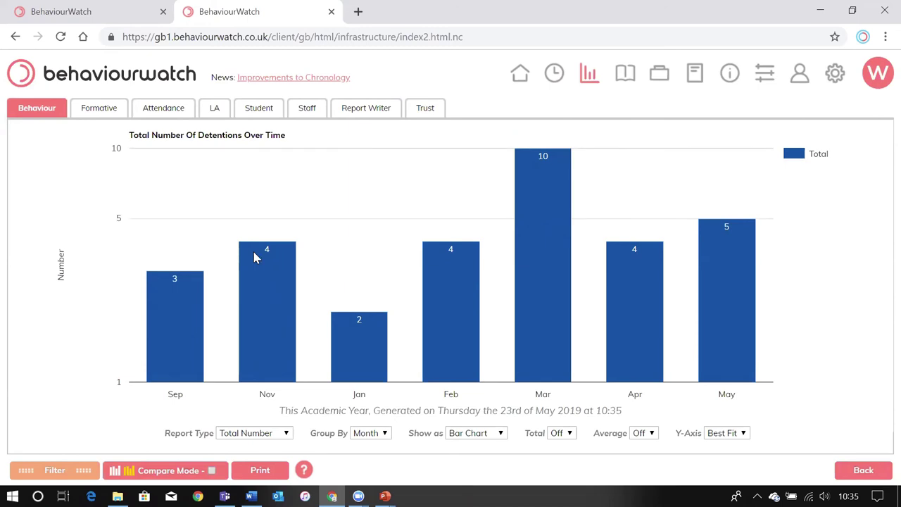
# - Filter the detentions report to the first listed 11A student and set its Report Type to Total Duration
pyautogui.click(86, 470)
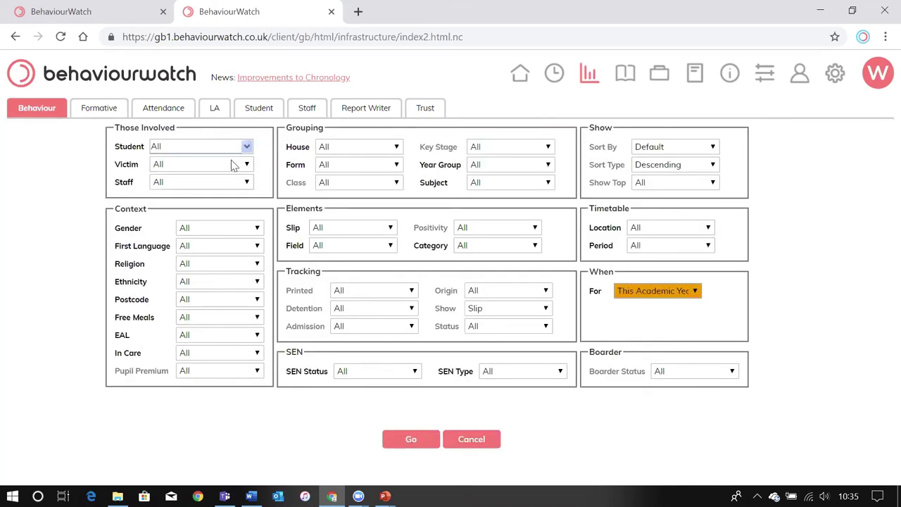
pyautogui.click(245, 147)
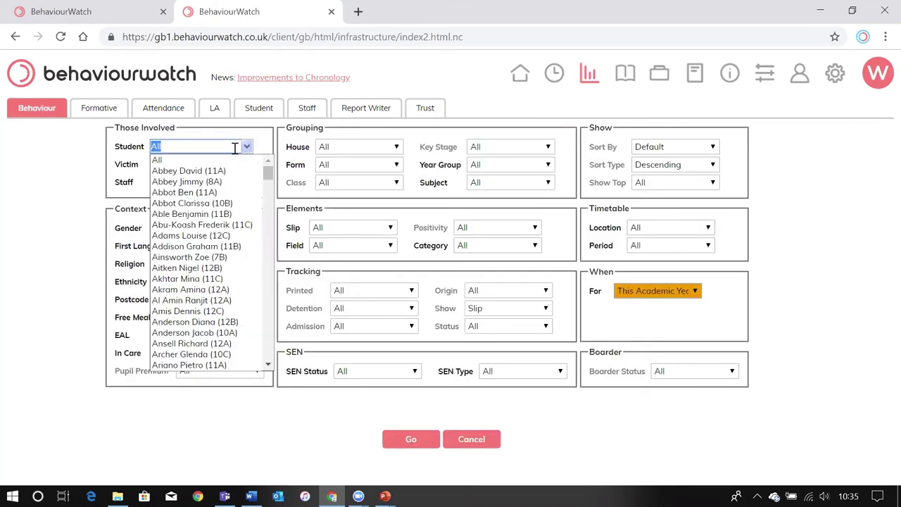
pyautogui.click(204, 170)
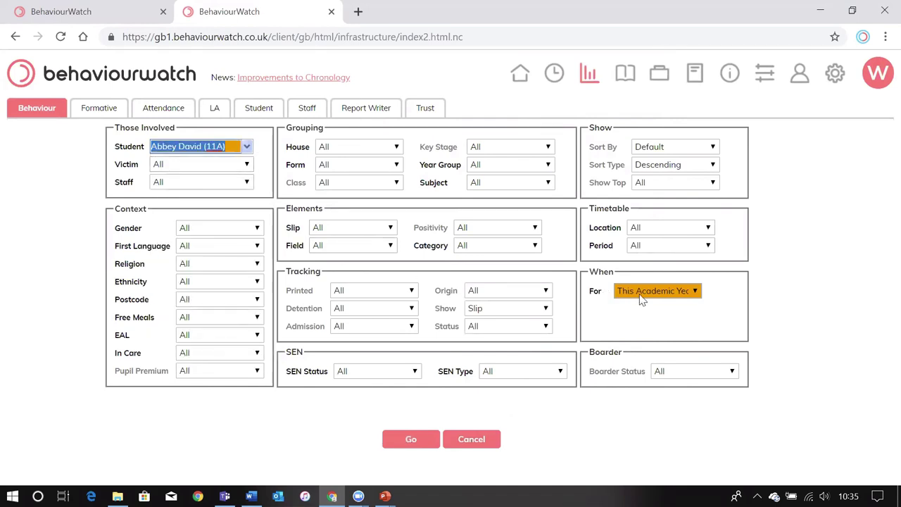
pyautogui.click(410, 440)
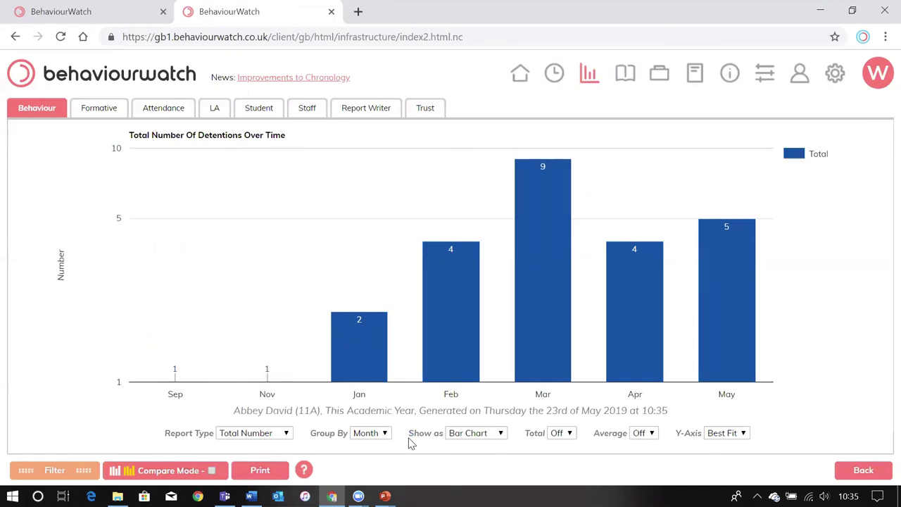
pyautogui.click(287, 433)
pyautogui.click(258, 457)
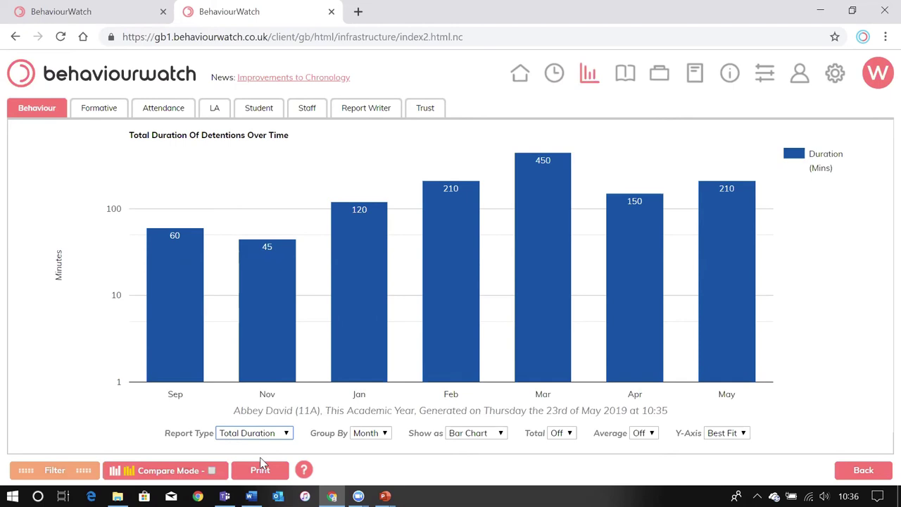
# - Return to the behaviour reports overview and open Physical Interventions Over Time under Physical Intervention / Positive Handling
pyautogui.click(50, 114)
pyautogui.scroll(-3, 352, 392)
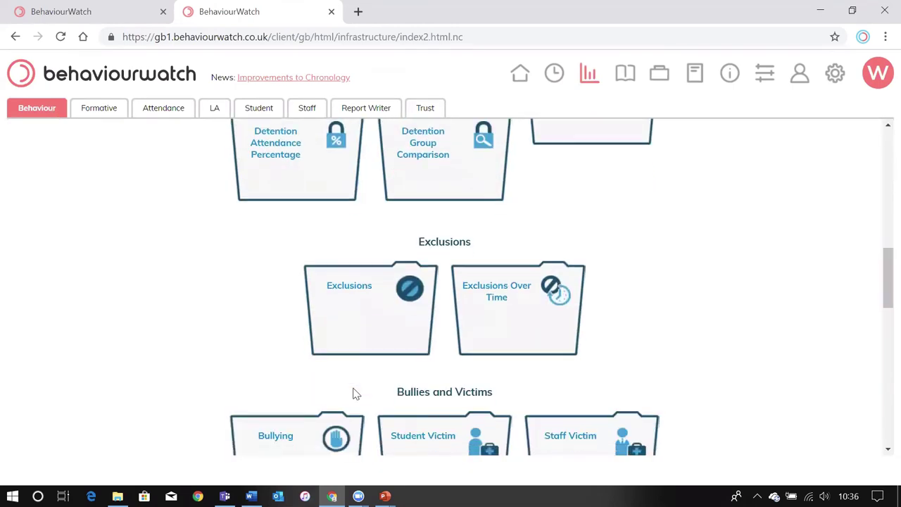
pyautogui.scroll(-1, 354, 395)
pyautogui.scroll(-4, 354, 395)
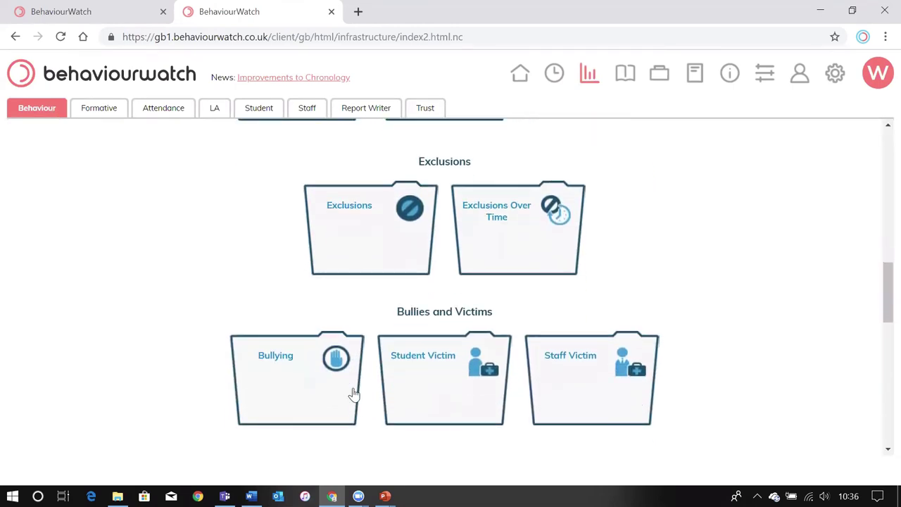
pyautogui.scroll(-2, 354, 394)
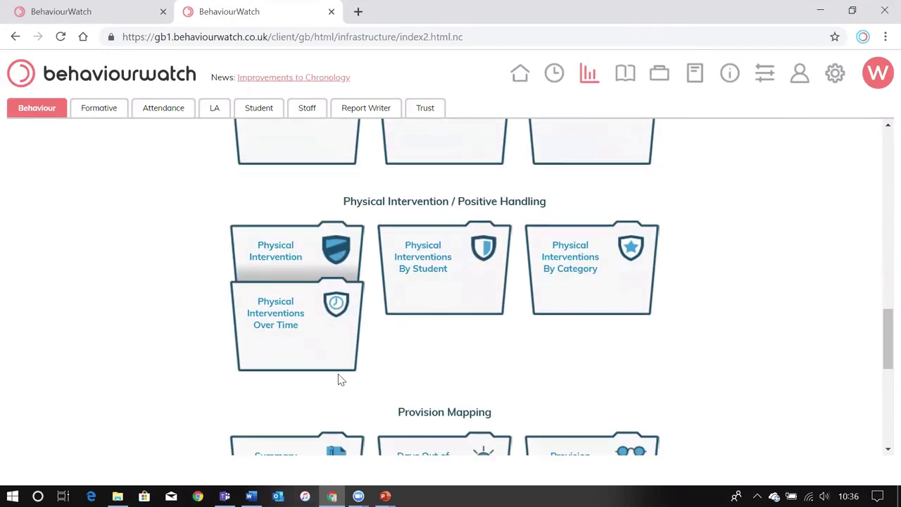
pyautogui.click(293, 338)
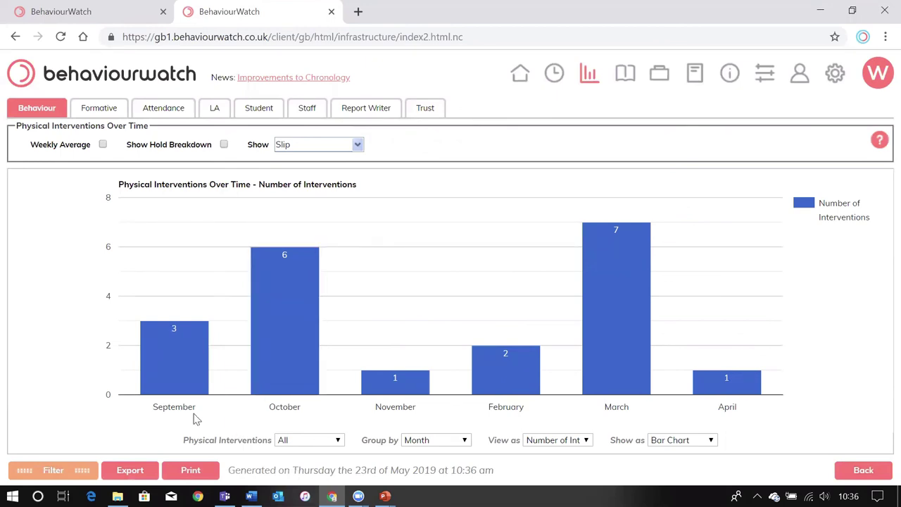
# - Filter the physical interventions report to the first listed 11A student for Academic Year 2015-16
pyautogui.click(80, 465)
pyautogui.click(195, 146)
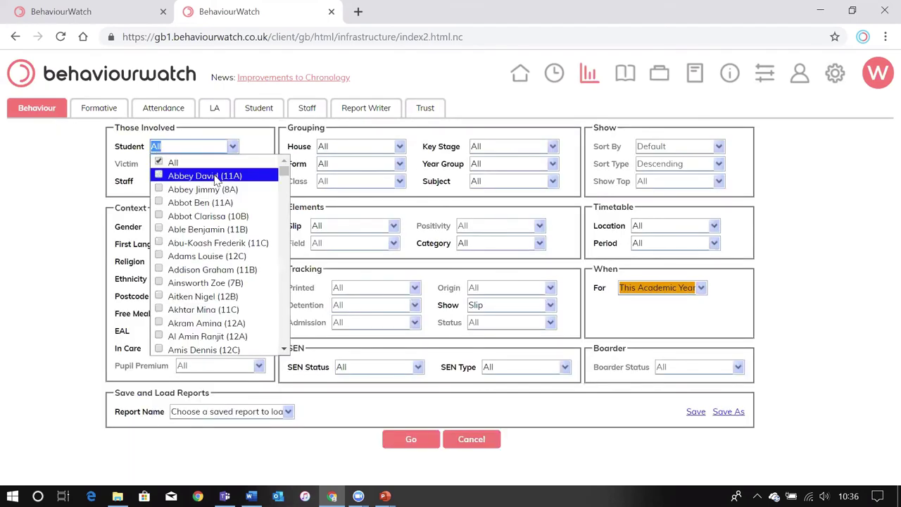
pyautogui.click(214, 176)
pyautogui.click(272, 152)
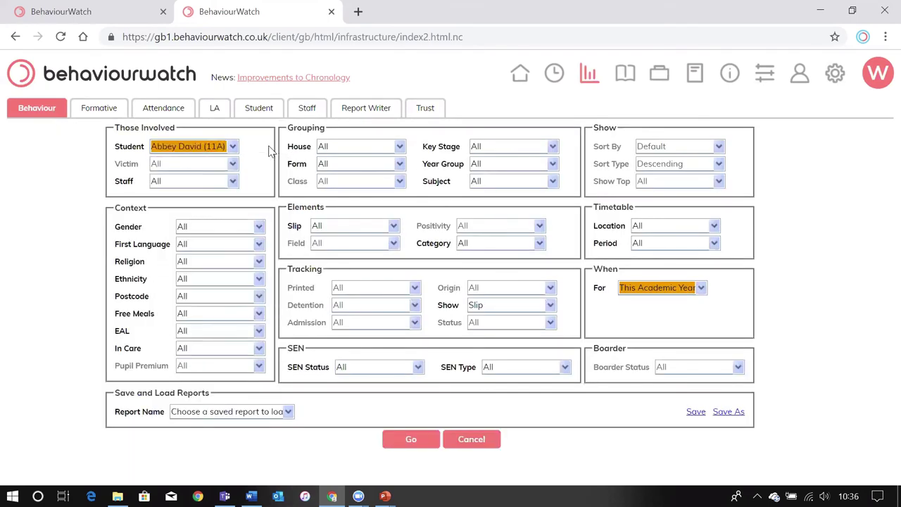
pyautogui.click(648, 288)
pyautogui.click(699, 182)
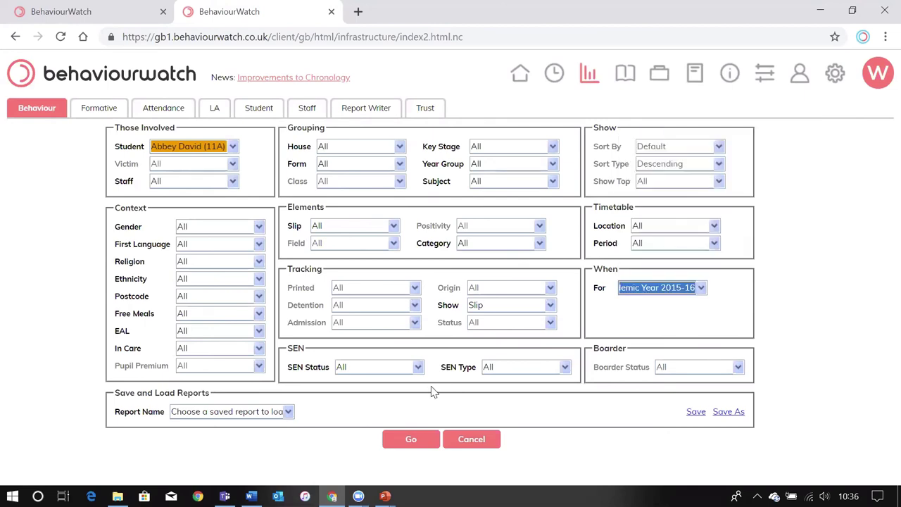
pyautogui.click(421, 439)
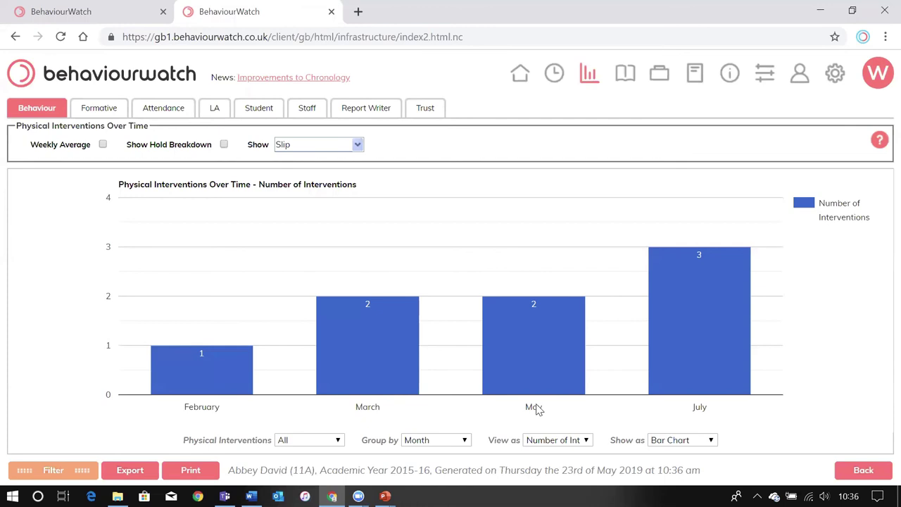
# - View the physical interventions chart by Number of Seconds and show the hold breakdown
pyautogui.click(584, 442)
pyautogui.click(567, 463)
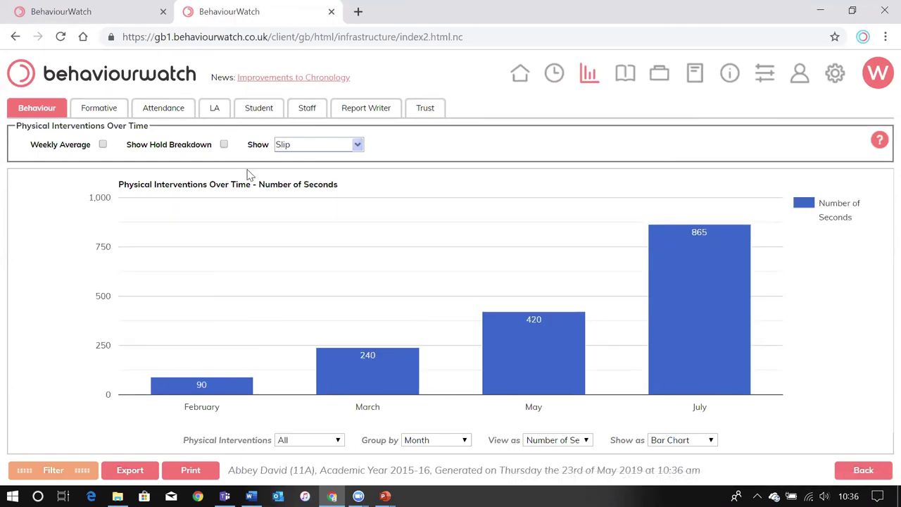
pyautogui.click(224, 145)
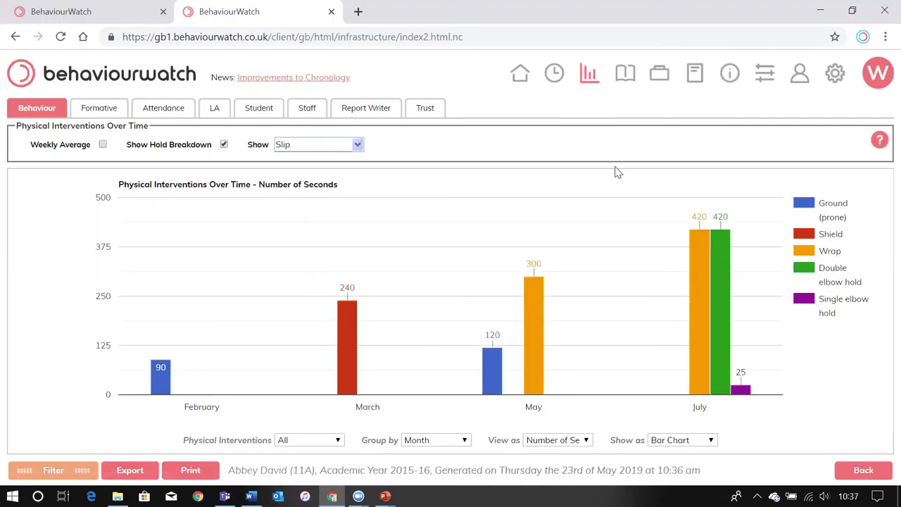
pyautogui.moveTo(693, 259)
# - Return to the behaviour reports overview and look through the Provision Mapping reports
pyautogui.click(58, 113)
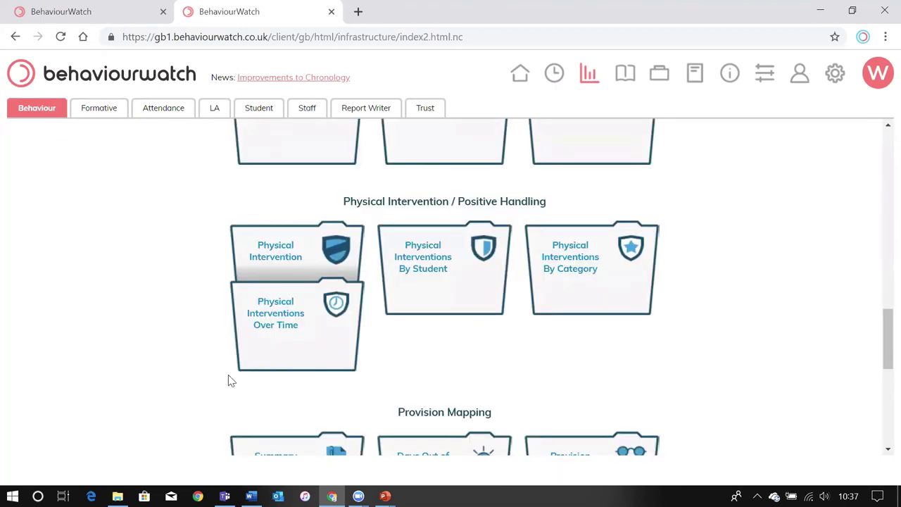
pyautogui.scroll(-4, 323, 400)
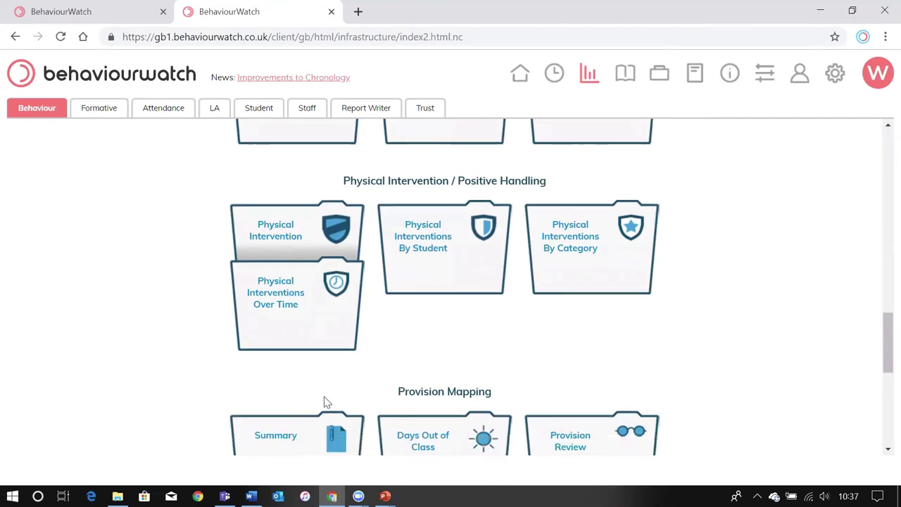
pyautogui.scroll(-1, 324, 400)
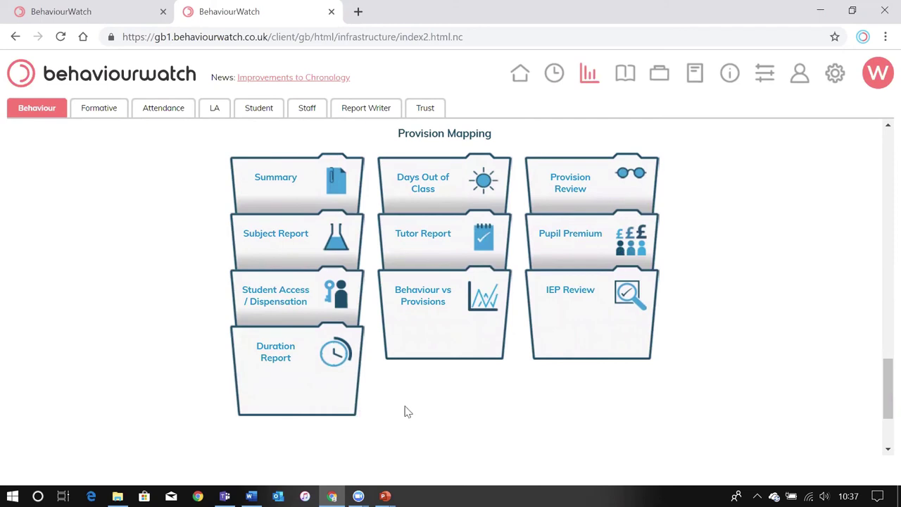
# - Go to the home page's SEMH slips and open the only slip listed, dated 03 Oct 2018
pyautogui.click(520, 75)
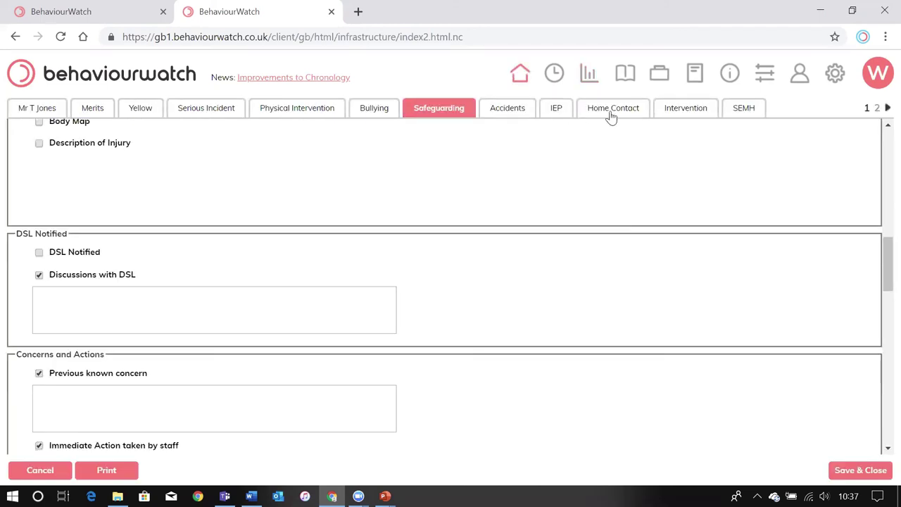
pyautogui.click(744, 110)
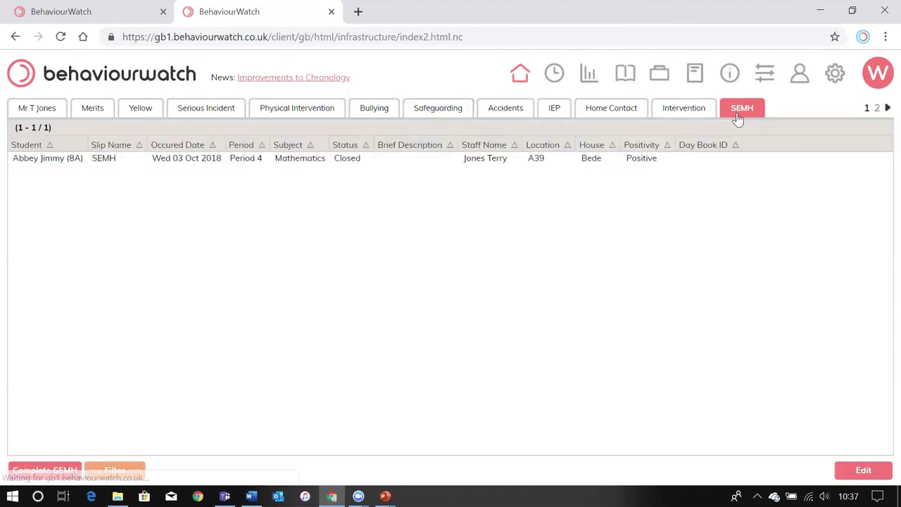
pyautogui.doubleClick(394, 164)
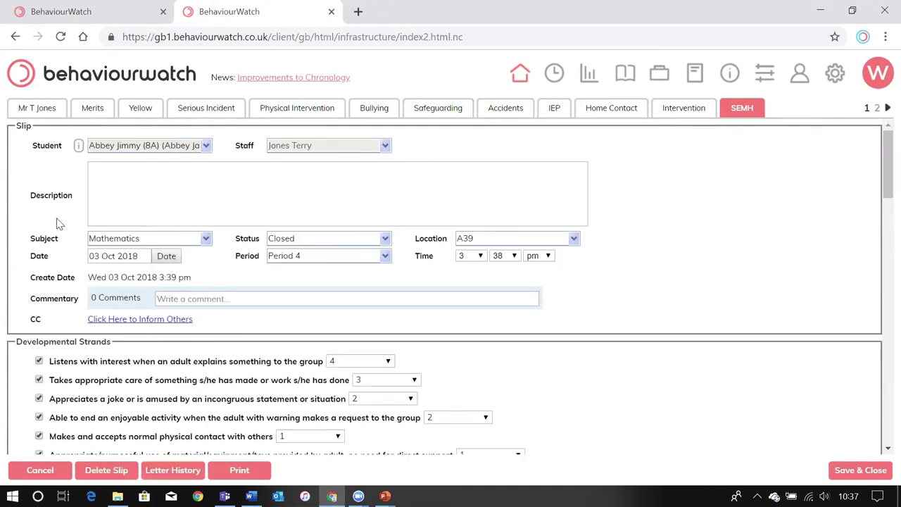
# - Examine the Developmental Strands checklist in the SEMH slip, including the rating choices for listening with interest to an adult
pyautogui.scroll(-5, 60, 224)
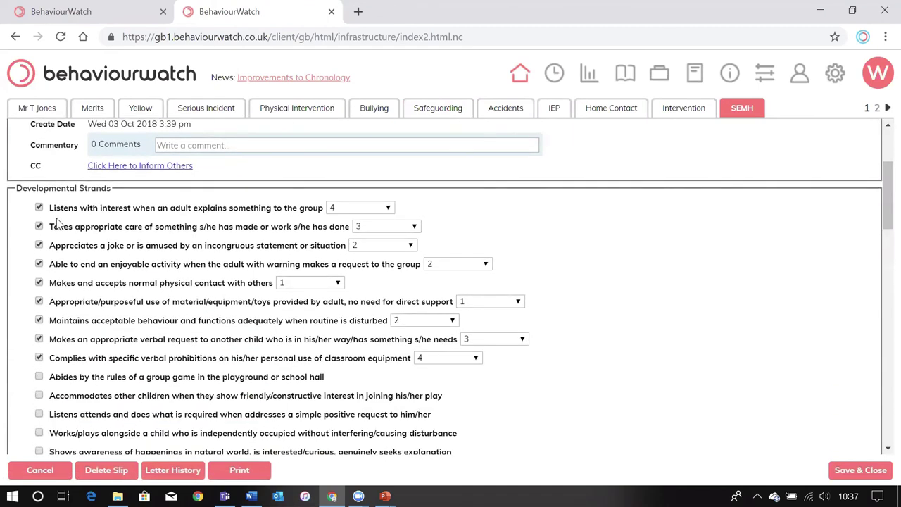
pyautogui.scroll(-1, 170, 222)
pyautogui.click(375, 194)
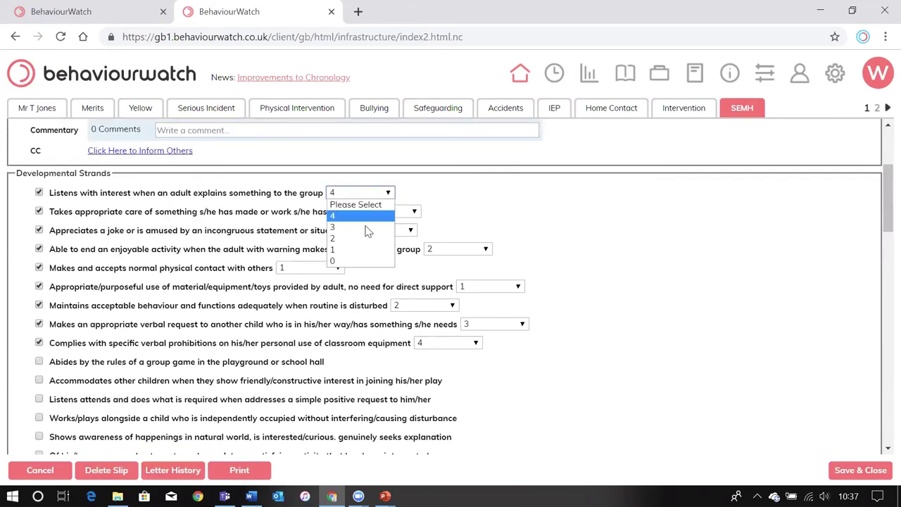
pyautogui.click(477, 195)
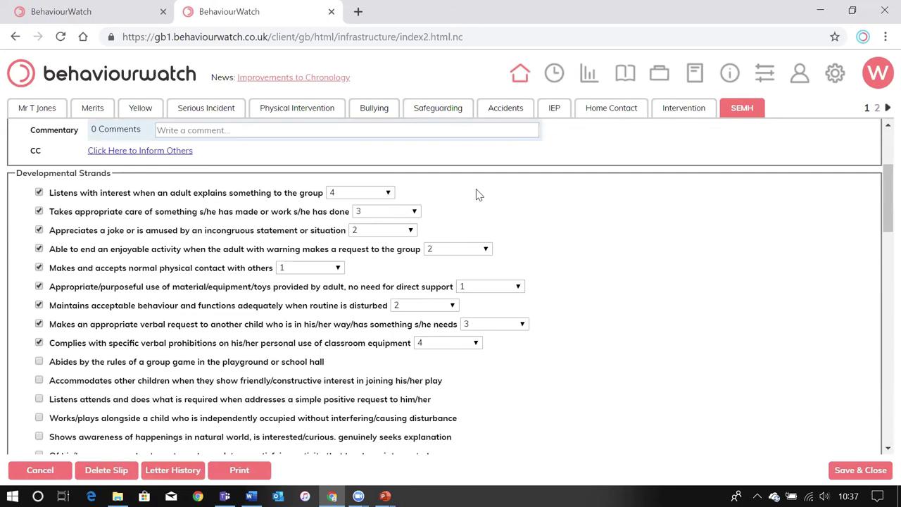
pyautogui.scroll(-1, 226, 322)
pyautogui.scroll(-4, 226, 323)
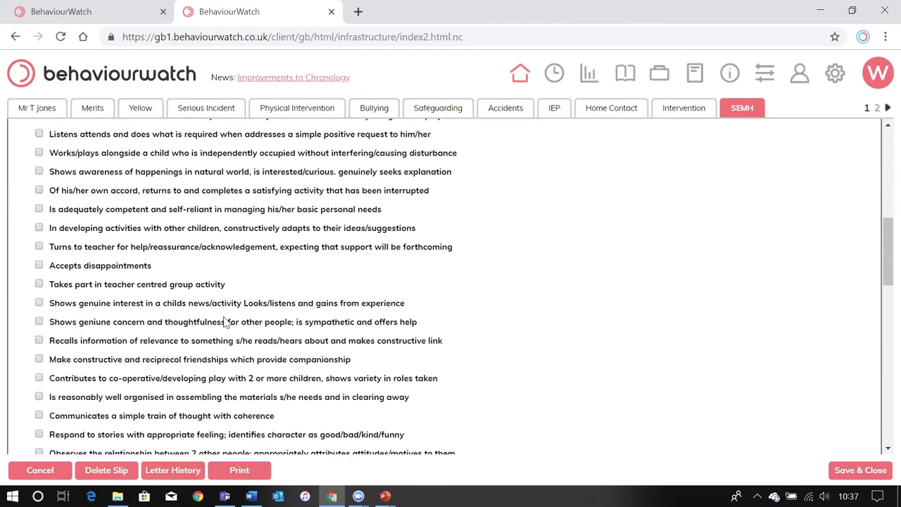
# - Look through the remaining Developmental Strands items and the Diagnostic Profile checklist in the SEMH slip
pyautogui.scroll(-4, 226, 323)
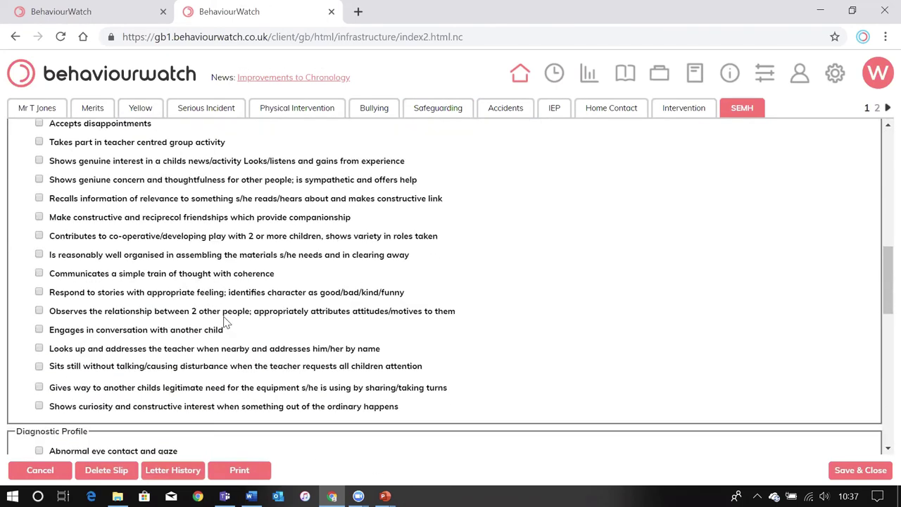
pyautogui.scroll(-2, 226, 322)
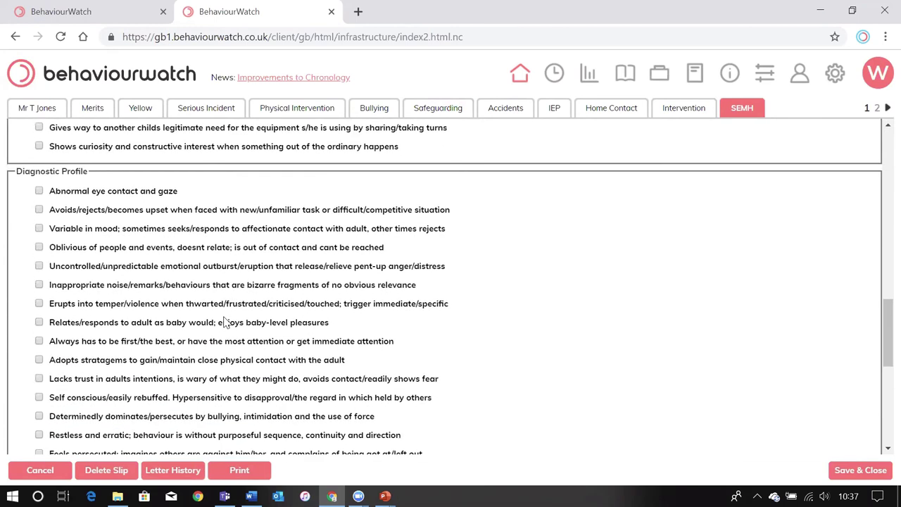
pyautogui.scroll(-2, 174, 211)
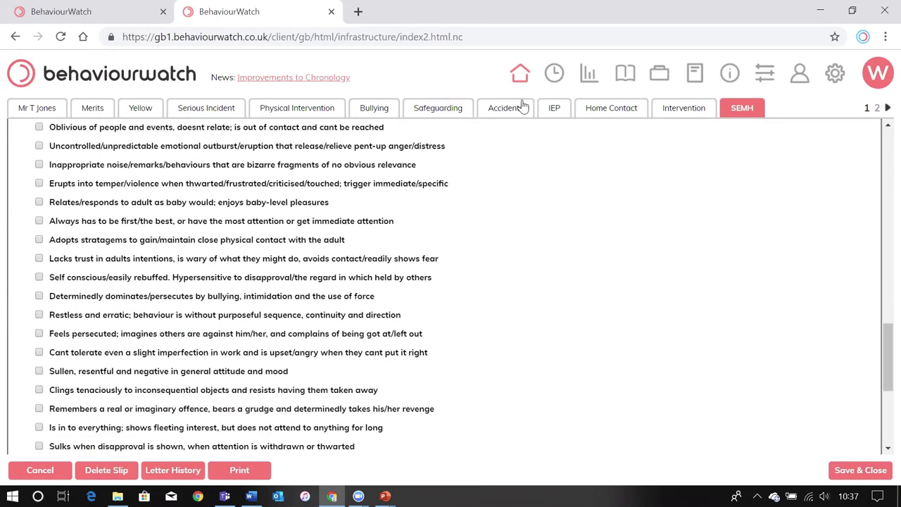
# - Open the SEMH Profile report from the behaviour reports and view its Developmental Strands chart
pyautogui.click(590, 79)
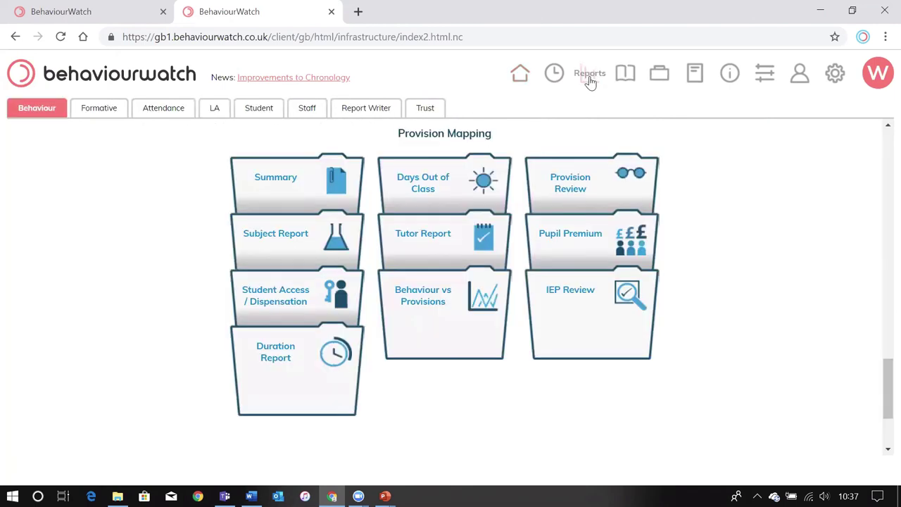
pyautogui.scroll(-3, 422, 348)
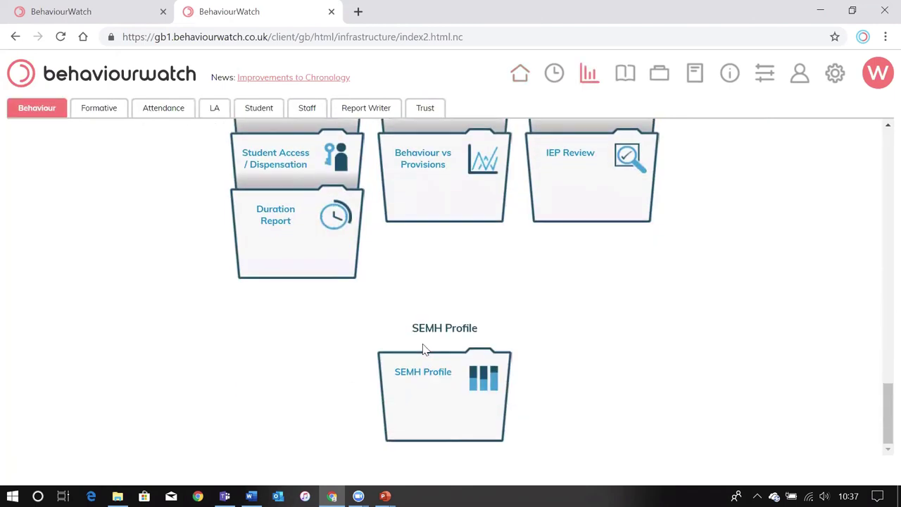
pyautogui.click(429, 387)
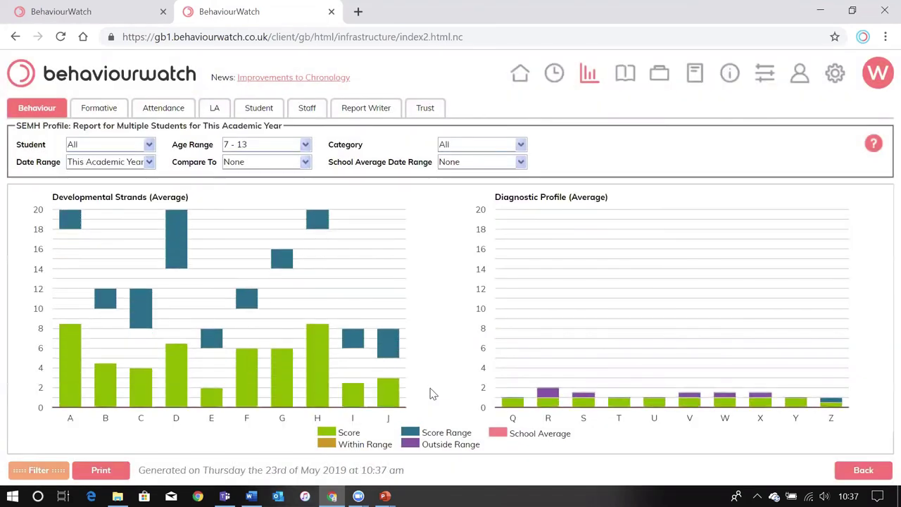
pyautogui.moveTo(71, 351)
# - Examine the SEMH Profile report's Compare To, Category and School Average Date Range options without changing any filter
pyautogui.click(301, 162)
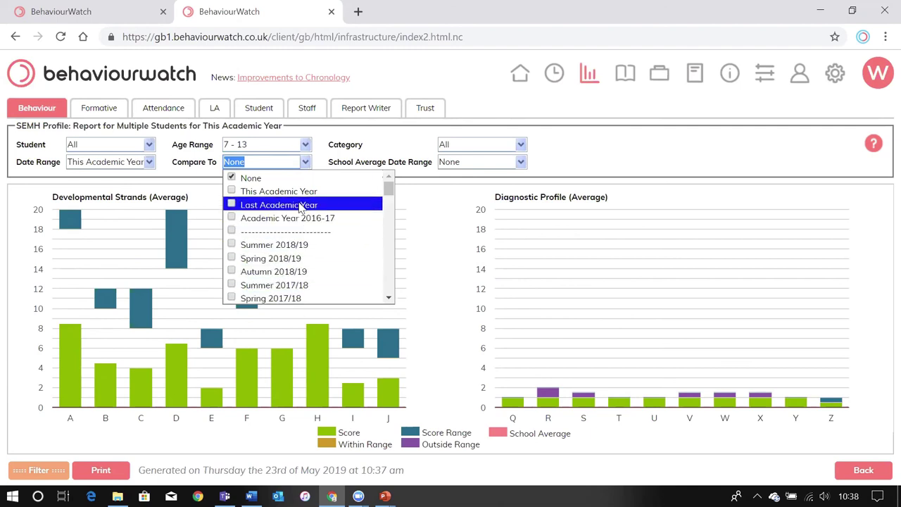
pyautogui.click(368, 160)
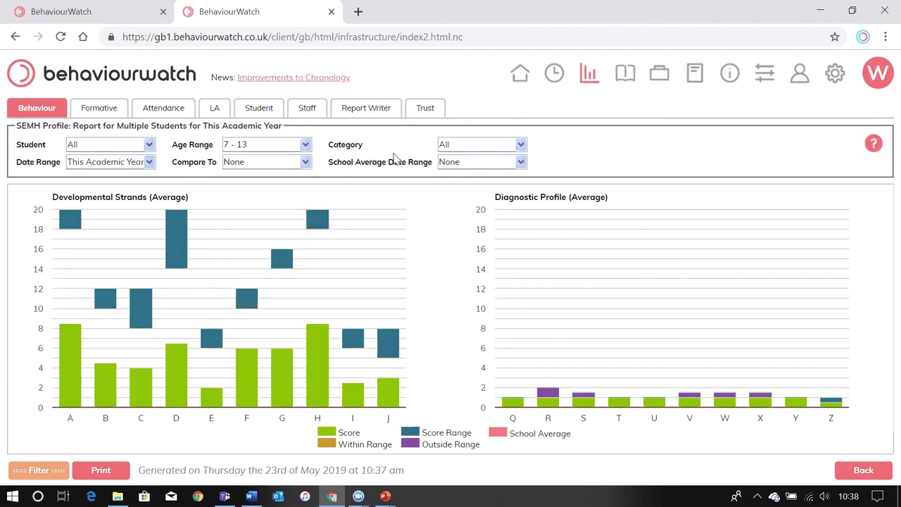
pyautogui.click(451, 145)
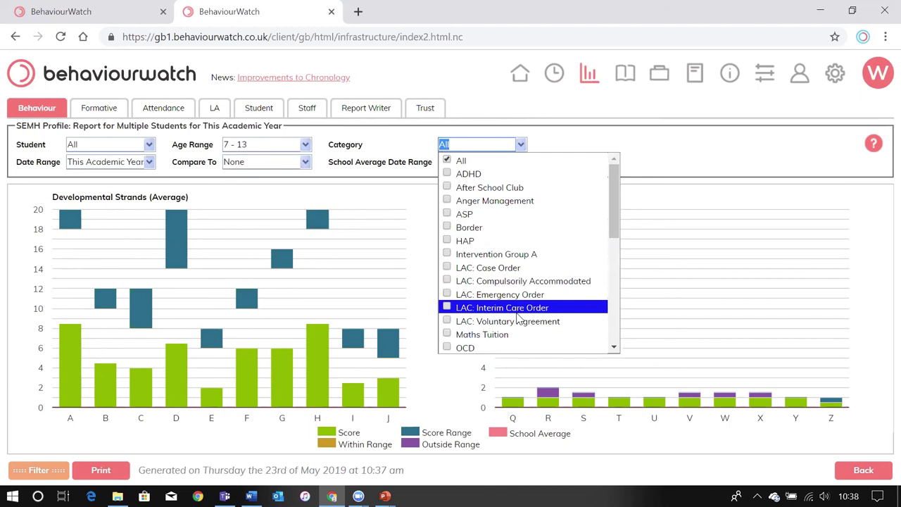
pyautogui.scroll(-4, 519, 317)
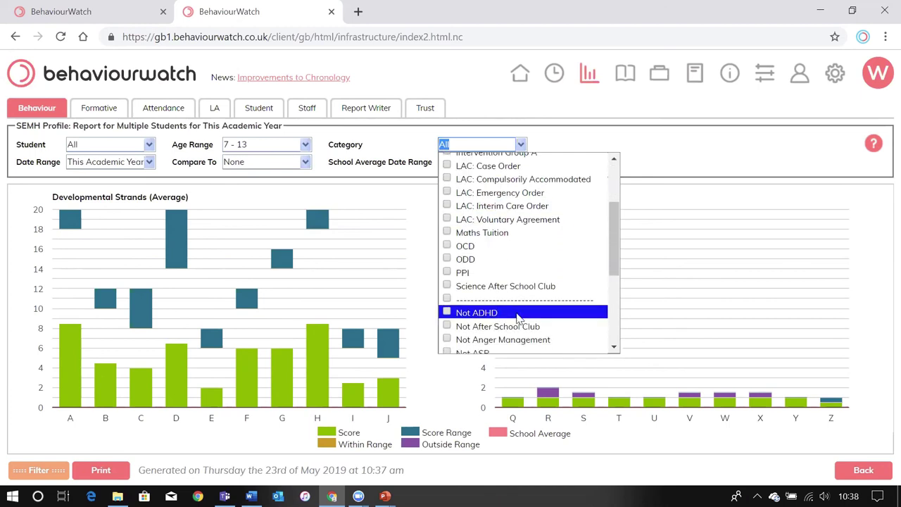
pyautogui.click(383, 166)
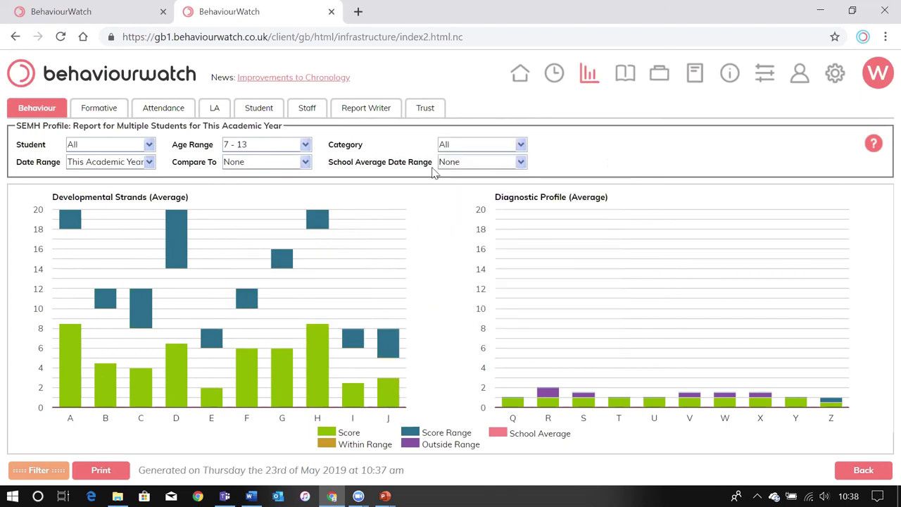
pyautogui.click(455, 163)
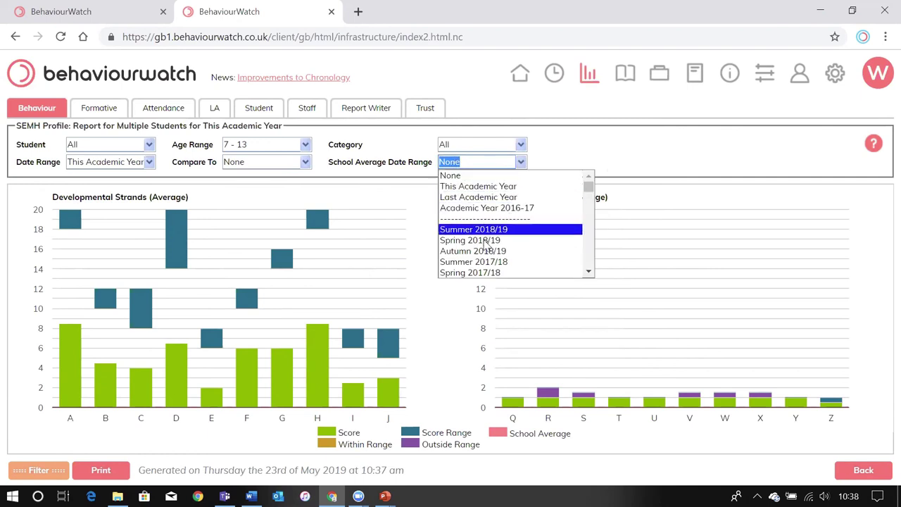
pyautogui.click(391, 163)
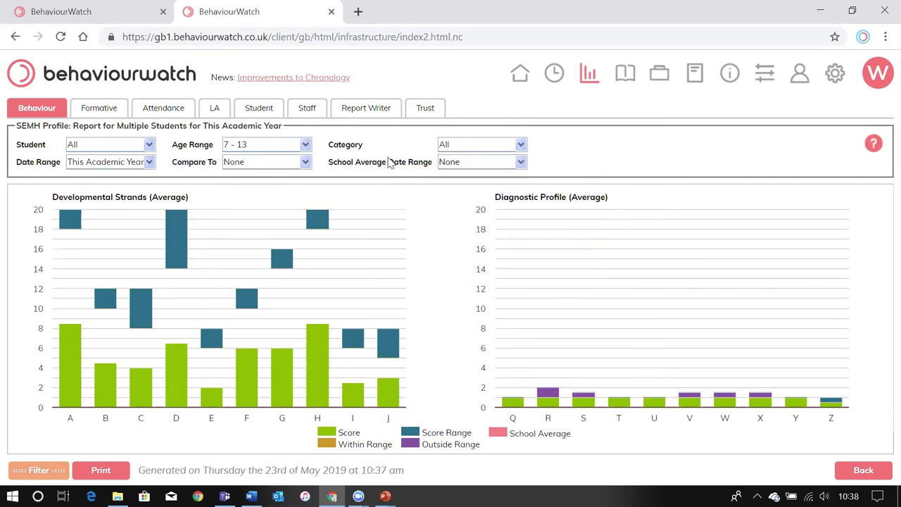
# - Leave the SEMH Profile report and return to the home page's personal dashboard with attendance and message board
pyautogui.click(51, 109)
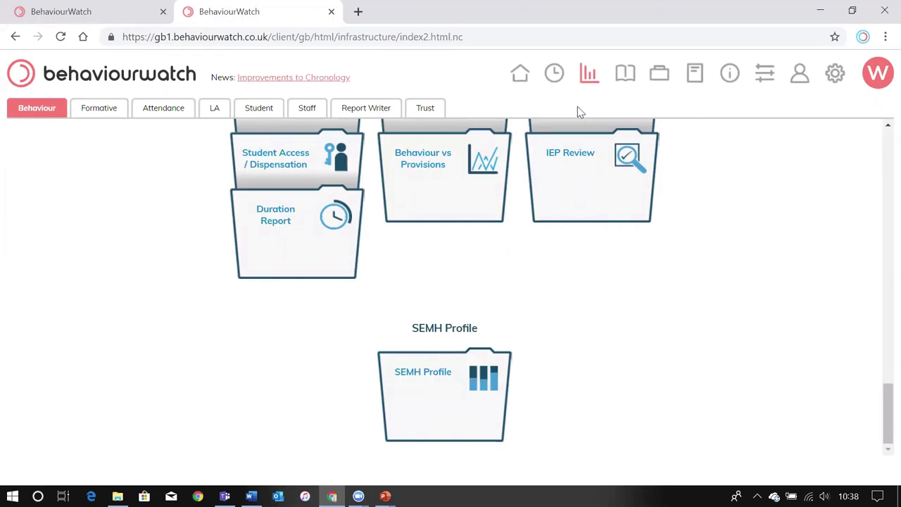
pyautogui.click(521, 76)
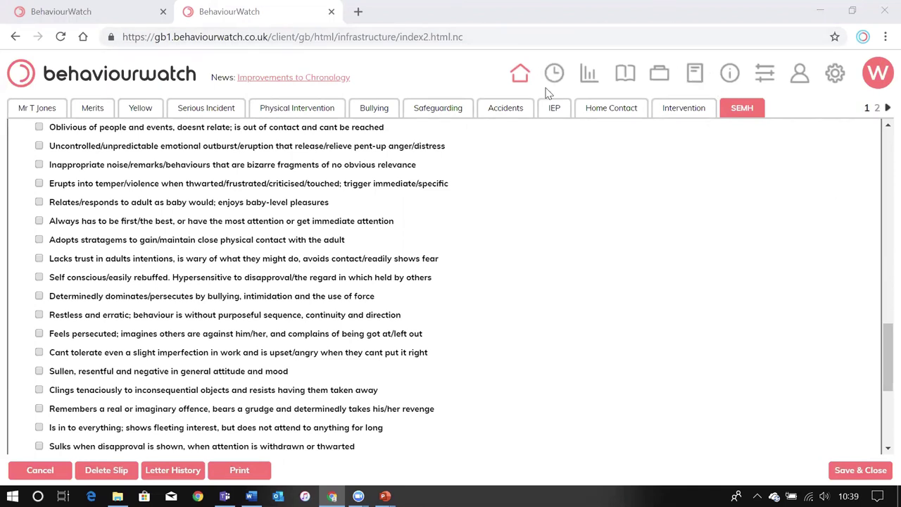
pyautogui.click(38, 111)
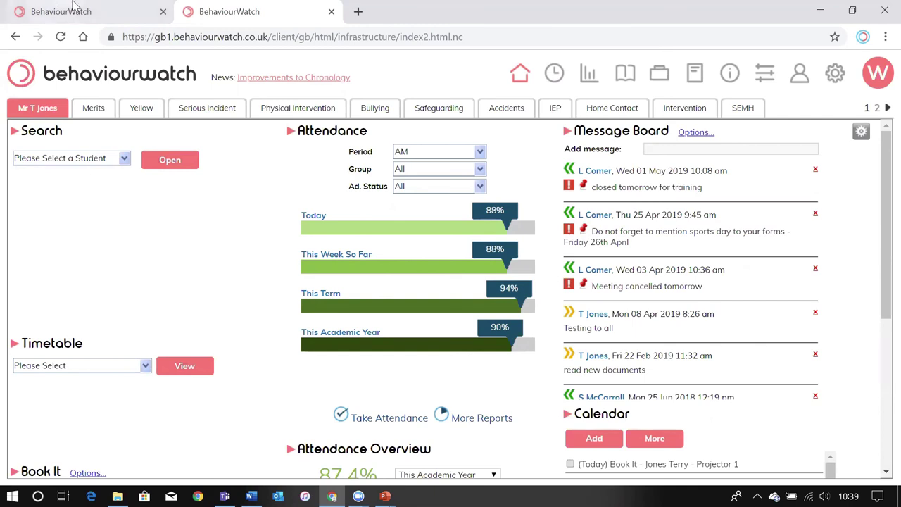
pyautogui.click(27, 372)
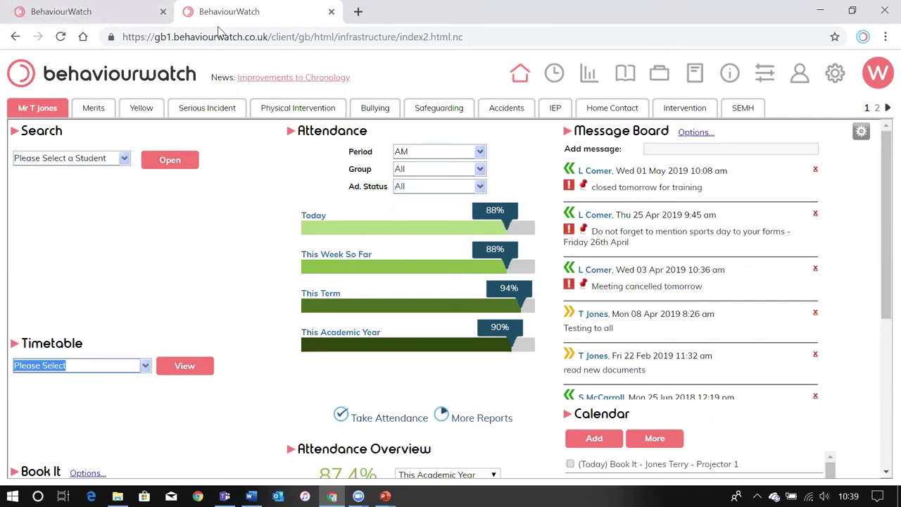